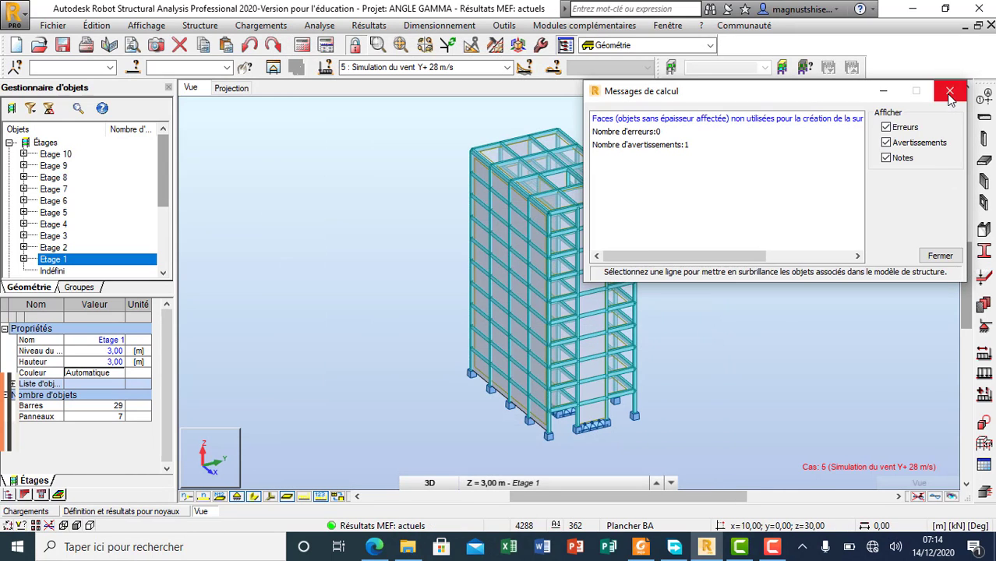
Close the calculation messages, the core definition and results table, and the loads table, returning to the 3D structure view.
{"action": "left_click", "coordinate": [950, 92]}
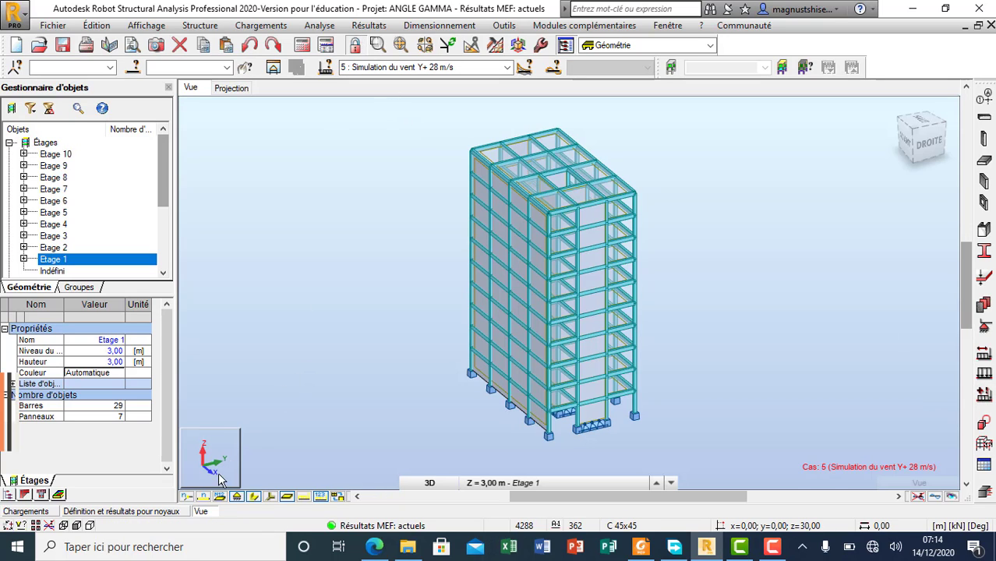
{"action": "left_click", "coordinate": [164, 513]}
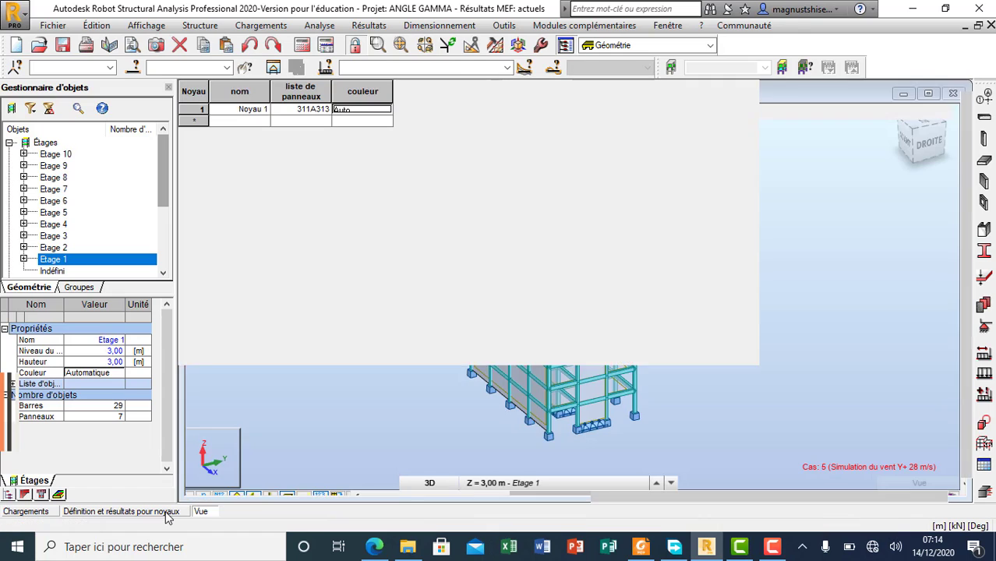
{"action": "left_click", "coordinate": [990, 26]}
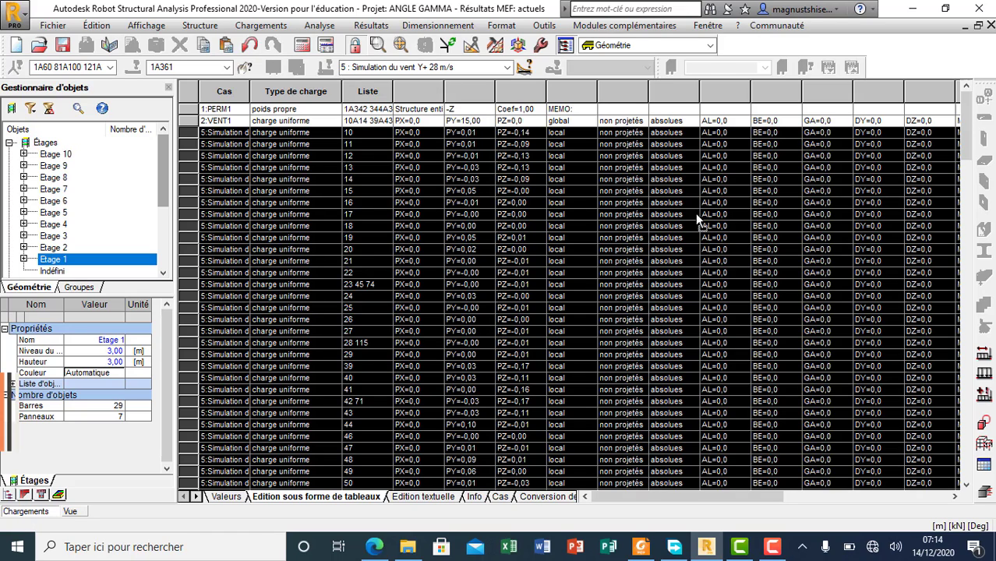
{"action": "left_click", "coordinate": [991, 26]}
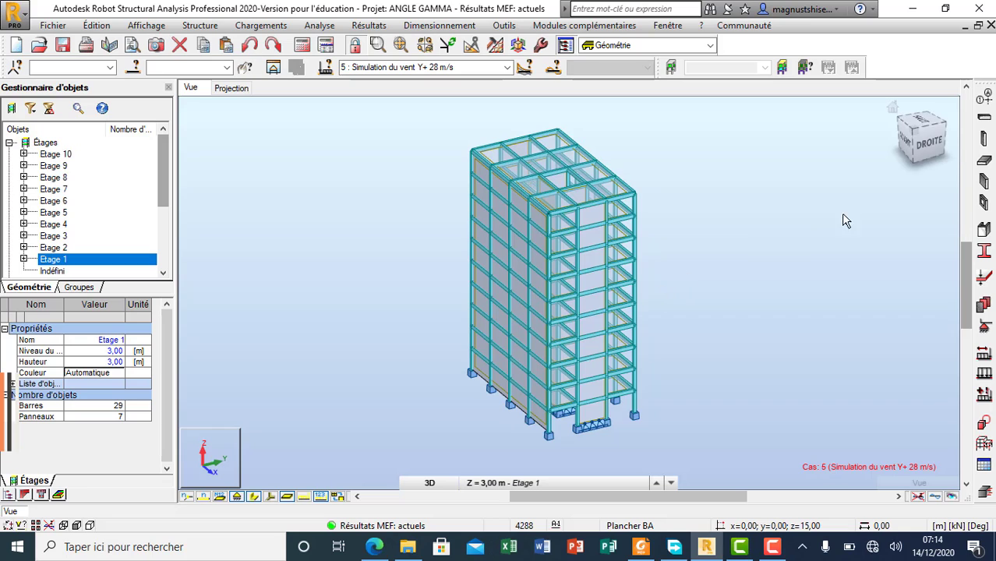
Open the complete Efforts results table and show its global extremes.
{"action": "left_click", "coordinate": [983, 464]}
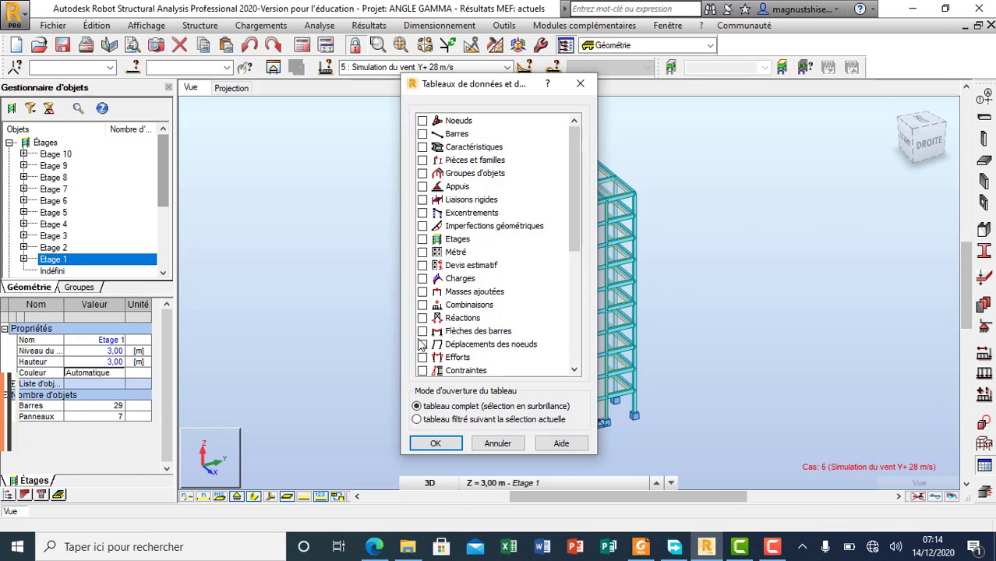
{"action": "left_click", "coordinate": [422, 359]}
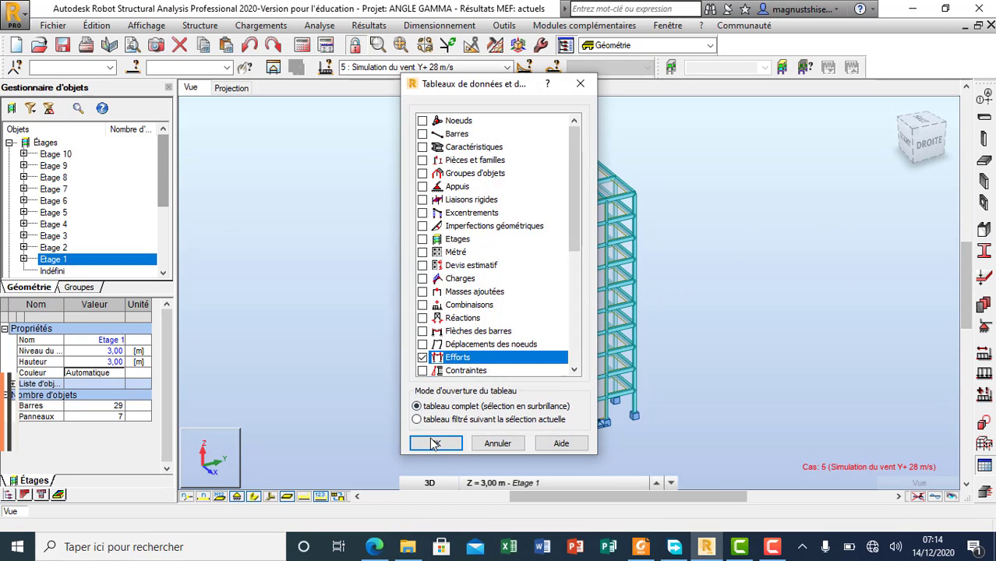
{"action": "left_click", "coordinate": [435, 443]}
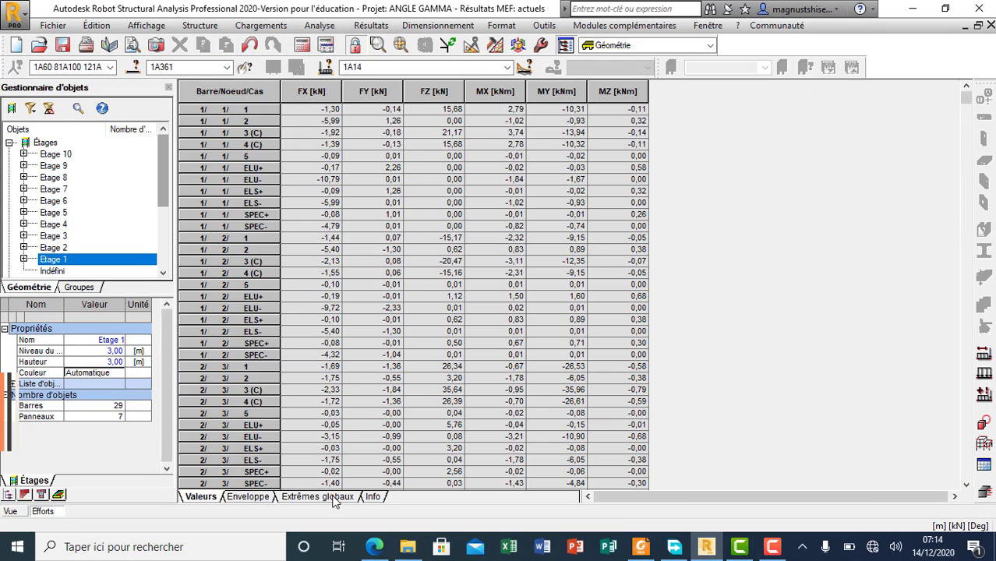
{"action": "left_click", "coordinate": [334, 497]}
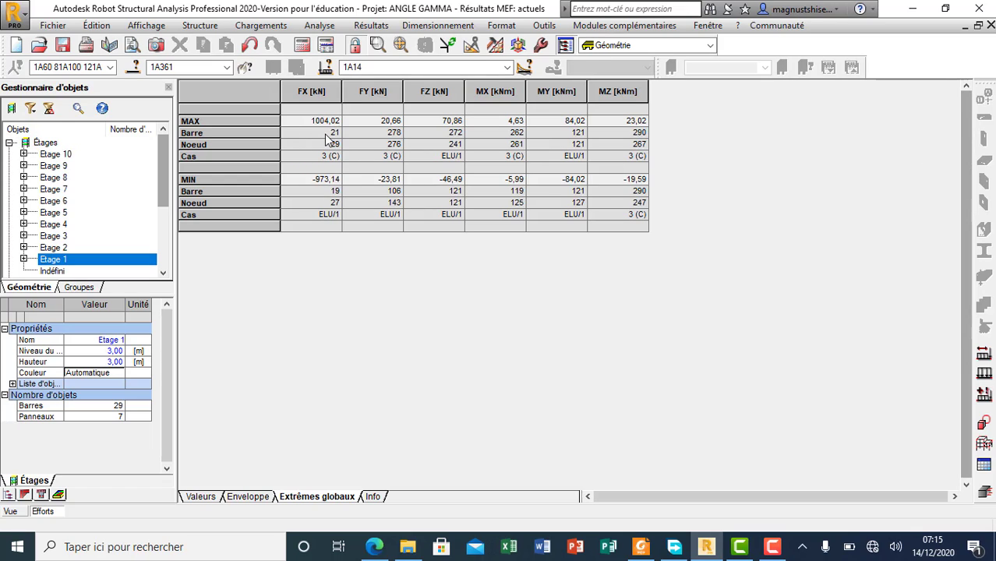
Select bar 21 by its number in the structure view and rotate the model in 3D to locate it.
{"action": "left_click", "coordinate": [14, 512]}
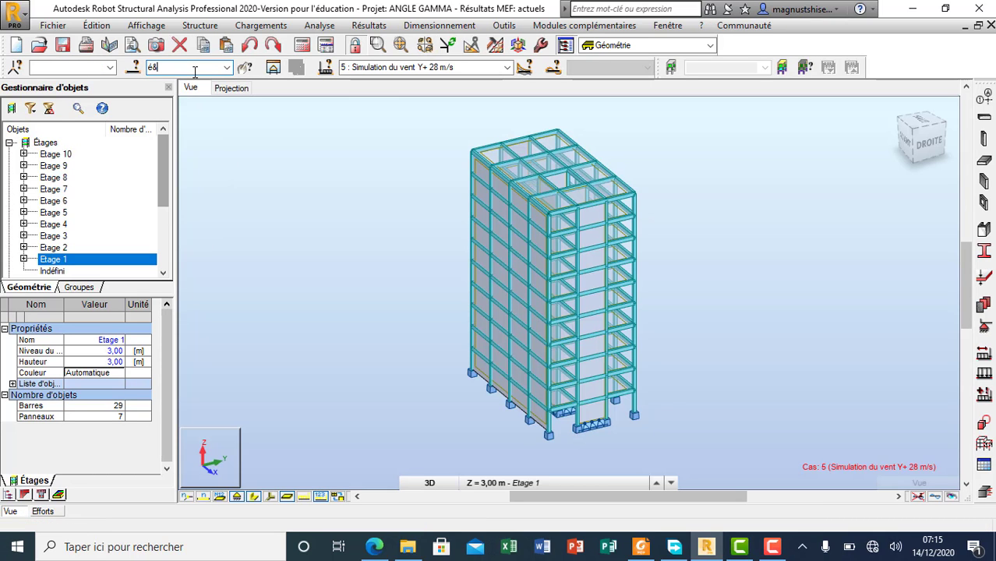
{"action": "key", "text": "BackSpace"}
{"action": "key", "text": "BackSpace"}
{"action": "key", "text": "Return"}
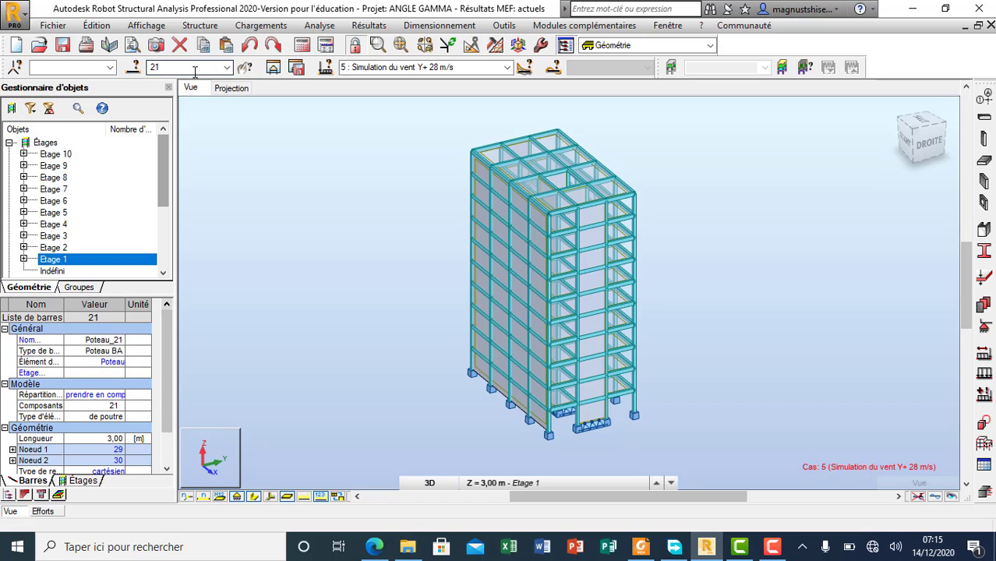
{"action": "right_click", "coordinate": [747, 249]}
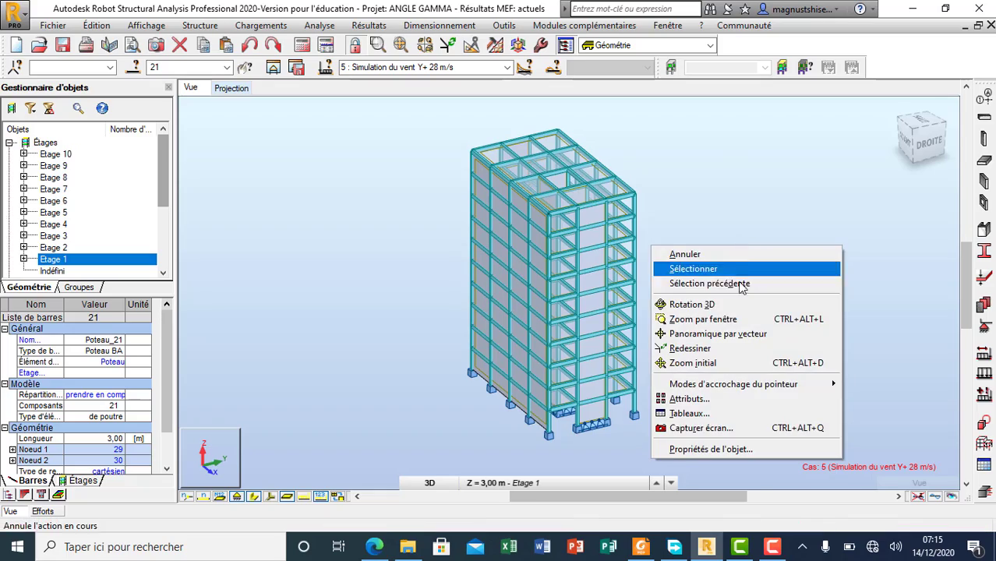
{"action": "left_click", "coordinate": [691, 305]}
{"action": "left_click_drag", "start_coordinate": [725, 308], "coordinate": [770, 436]}
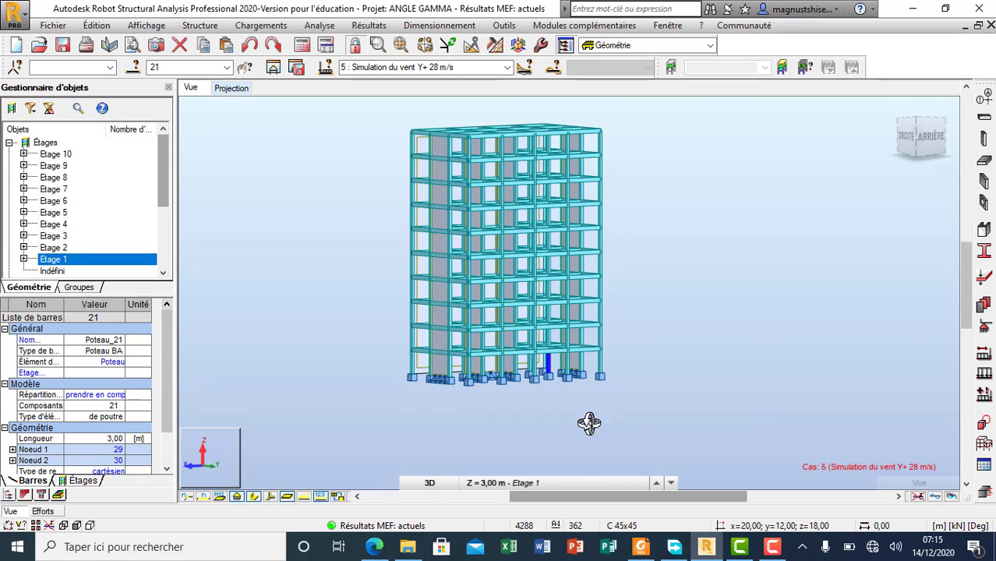
Check the global force extremes again and examine the selected column at the base of the building from several angles.
{"action": "left_click", "coordinate": [45, 512]}
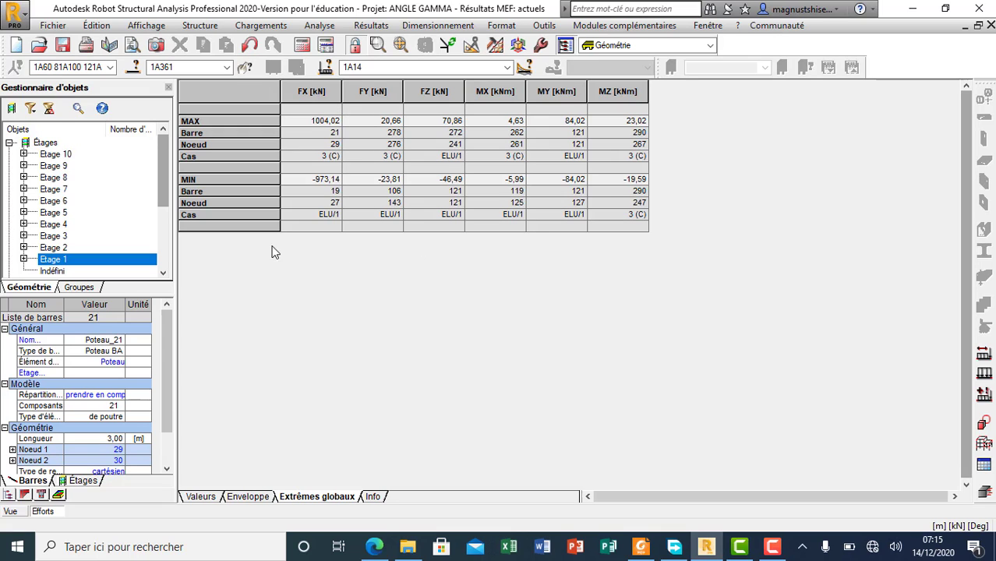
{"action": "left_click", "coordinate": [10, 512]}
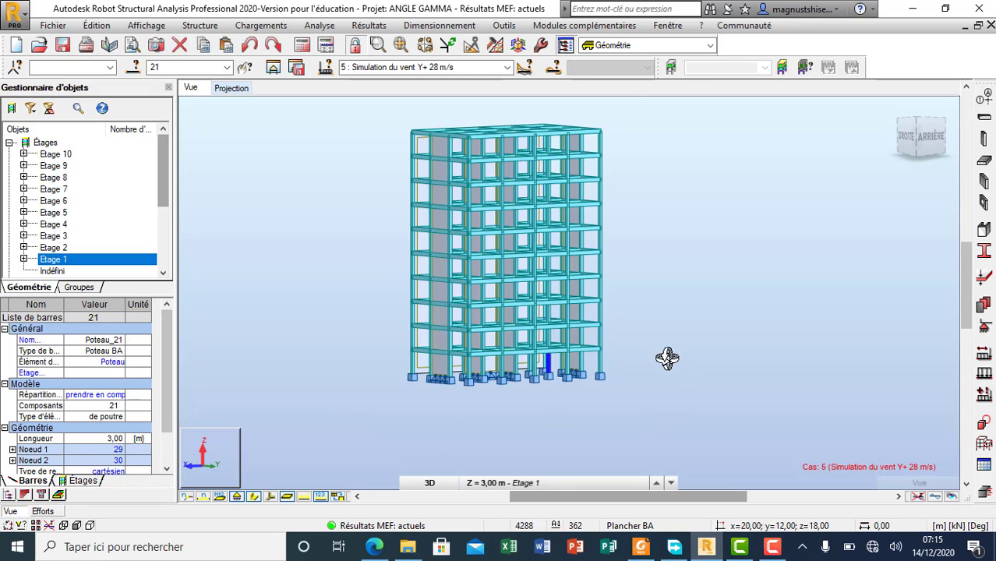
{"action": "mouse_move", "coordinate": [667, 358]}
{"action": "left_mouse_down"}
{"action": "mouse_move", "coordinate": [644, 356]}
{"action": "mouse_move", "coordinate": [668, 366]}
{"action": "left_mouse_up"}
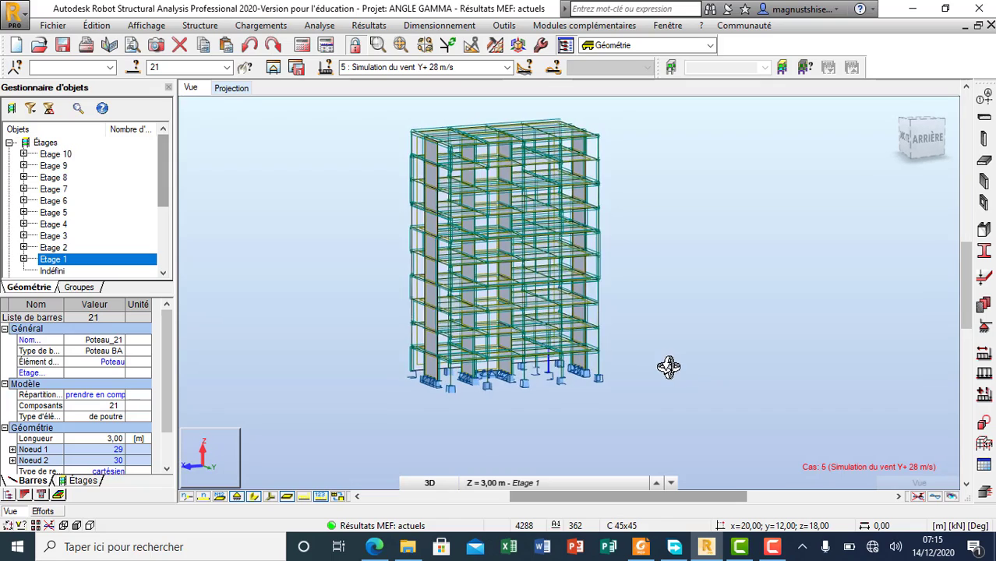
{"action": "scroll", "coordinate": [550, 377], "scroll_direction": "up", "scroll_amount": 5}
{"action": "left_click_drag", "start_coordinate": [522, 380], "coordinate": [561, 347]}
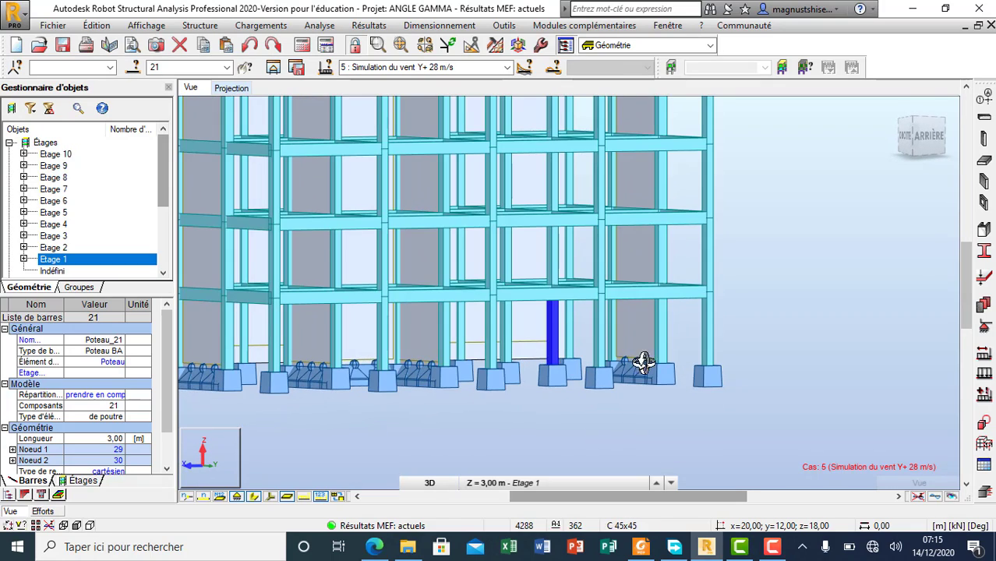
{"action": "left_click_drag", "start_coordinate": [575, 398], "coordinate": [554, 325]}
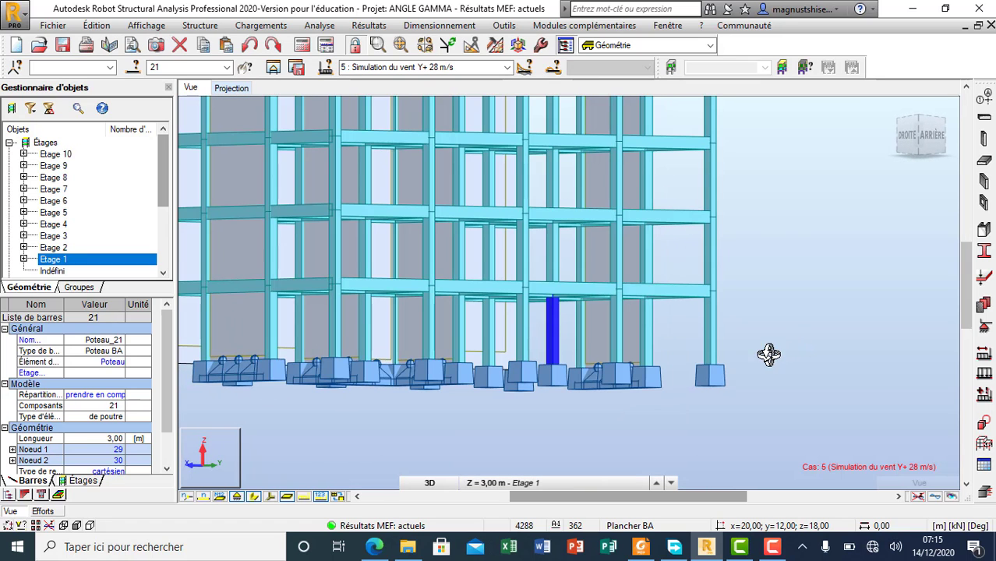
{"action": "scroll", "coordinate": [755, 386], "scroll_direction": "down", "scroll_amount": 1}
{"action": "left_click_drag", "start_coordinate": [685, 396], "coordinate": [662, 407]}
{"action": "scroll", "coordinate": [658, 355], "scroll_direction": "up", "scroll_amount": 4}
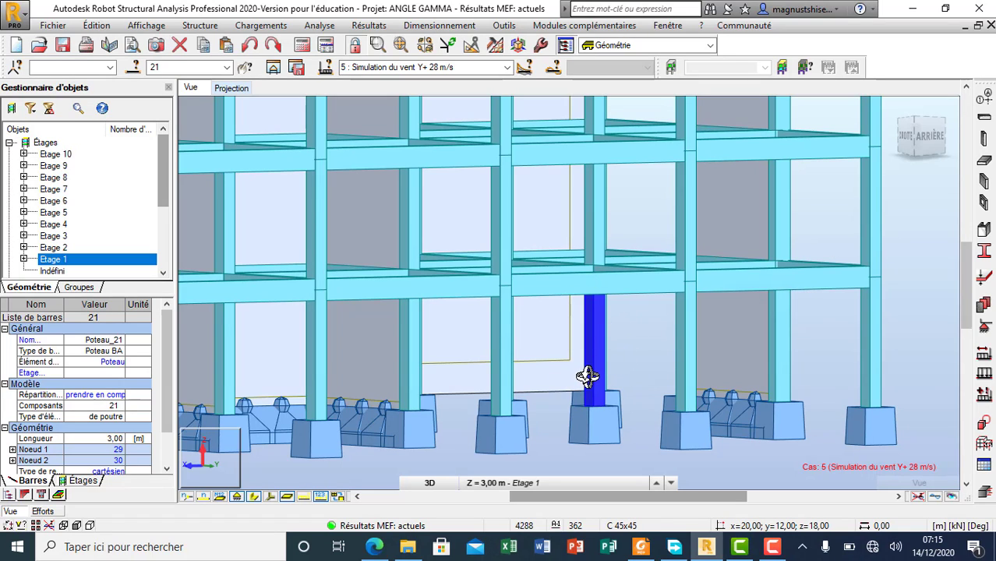
{"action": "mouse_move", "coordinate": [637, 368]}
{"action": "left_mouse_down"}
{"action": "mouse_move", "coordinate": [625, 371]}
{"action": "mouse_move", "coordinate": [636, 371]}
{"action": "left_mouse_up"}
{"action": "scroll", "coordinate": [655, 406], "scroll_direction": "down", "scroll_amount": 3}
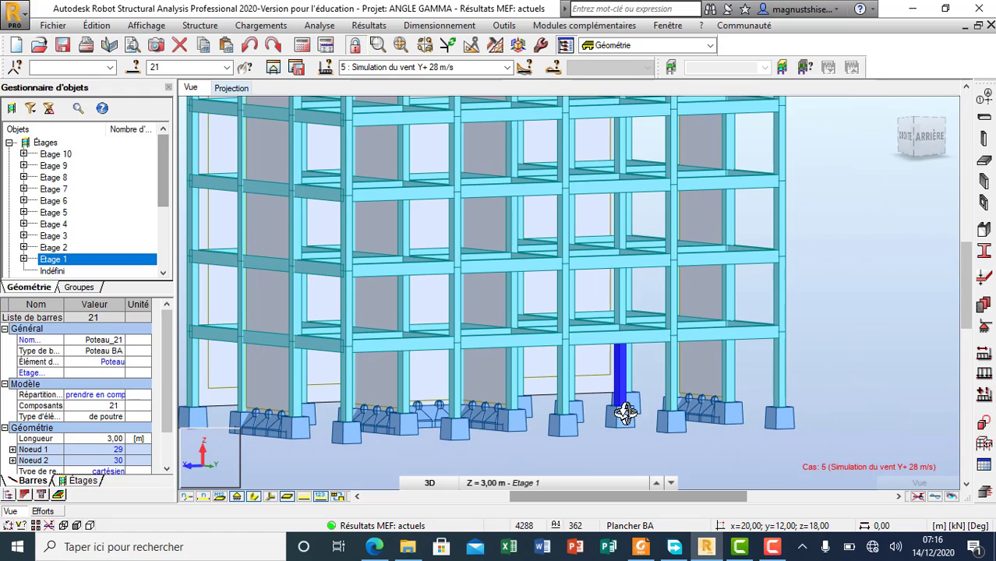
Open the geometric imperfections and review the Auto definition and its deflection standards, keeping EC3 - e0,d (fig. 5.5.1).
{"action": "left_click", "coordinate": [209, 28]}
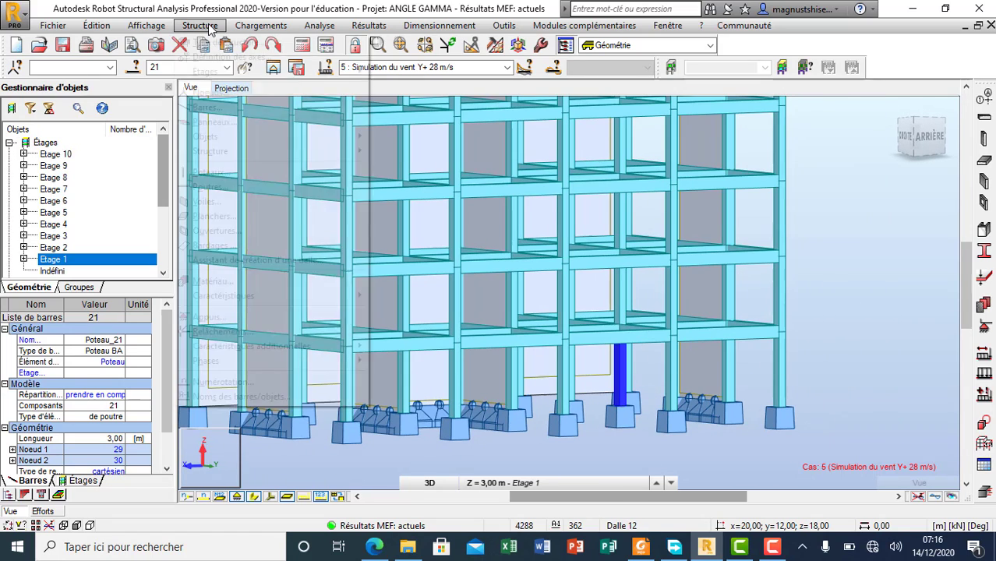
{"action": "mouse_move", "coordinate": [221, 348]}
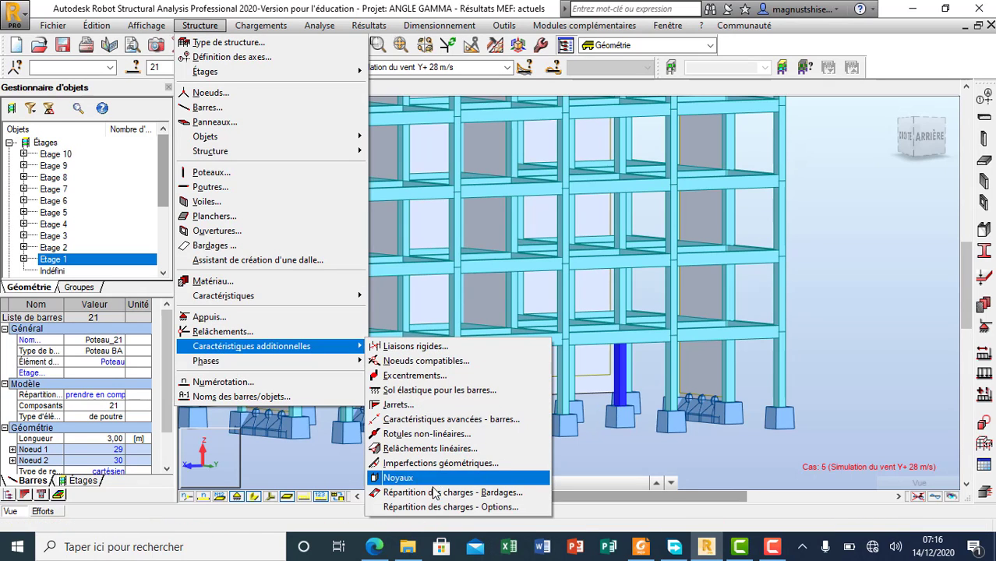
{"action": "left_click", "coordinate": [421, 463]}
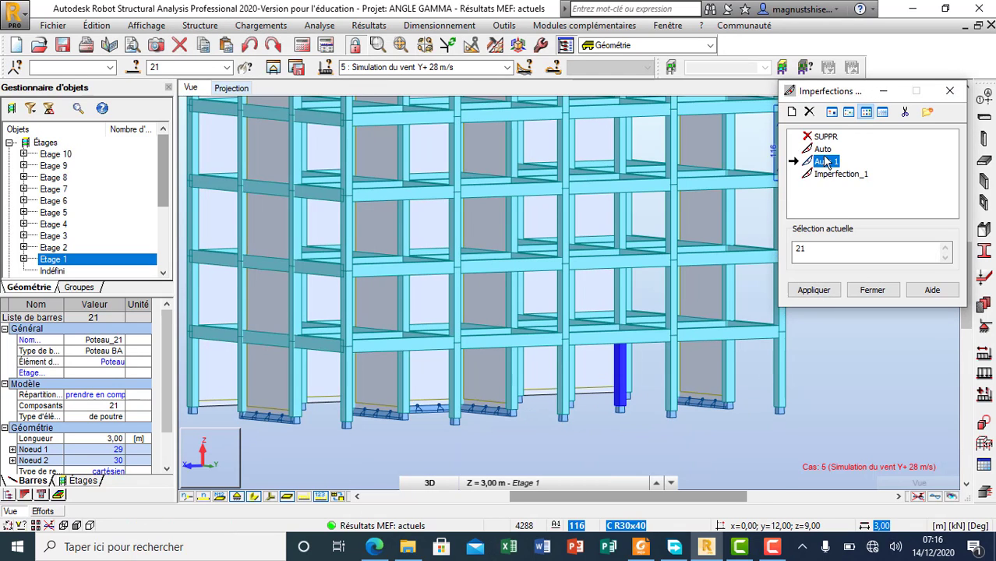
{"action": "left_click", "coordinate": [824, 149]}
{"action": "double_click", "coordinate": [828, 153]}
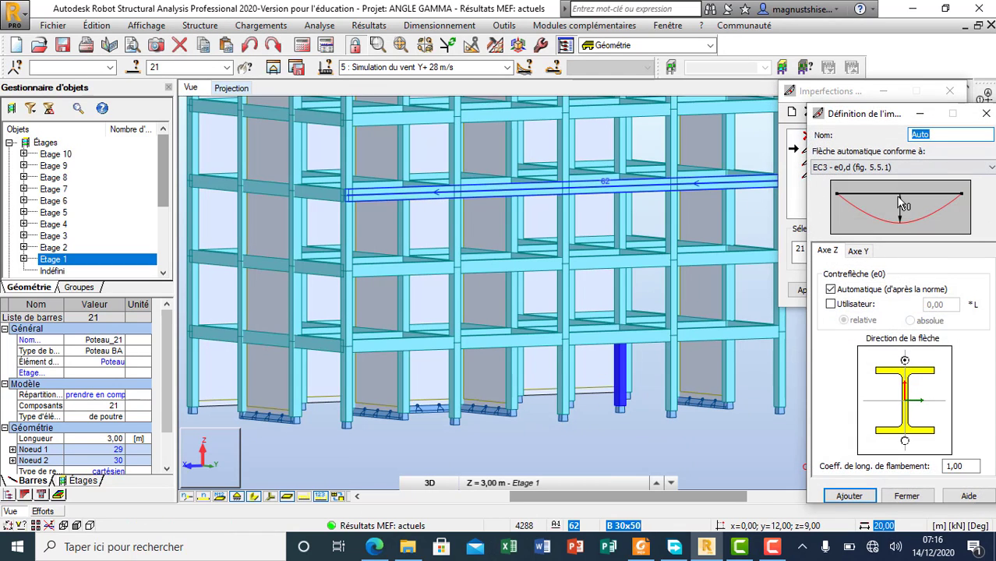
{"action": "left_click_drag", "start_coordinate": [849, 84], "coordinate": [688, 99]}
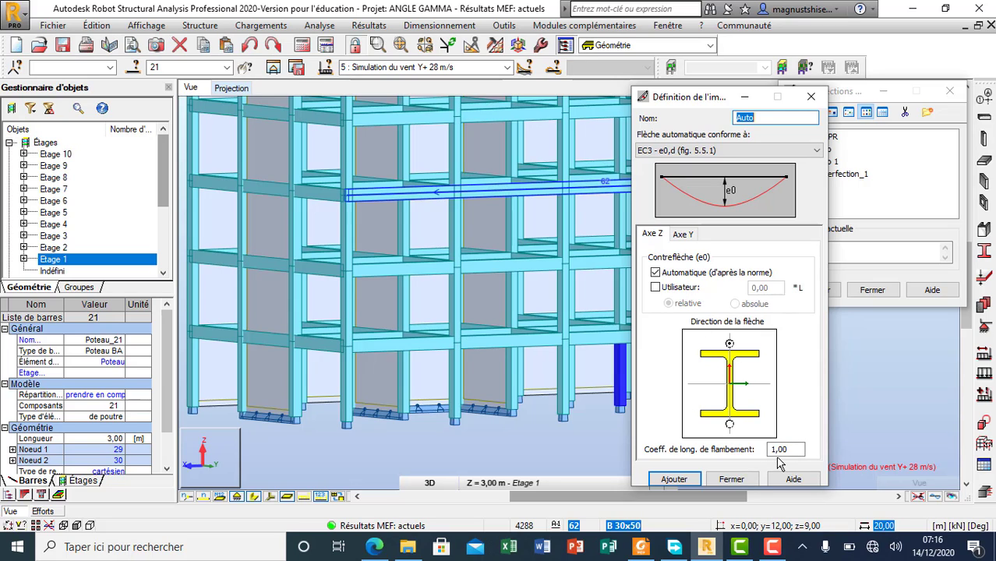
{"action": "left_click", "coordinate": [744, 150]}
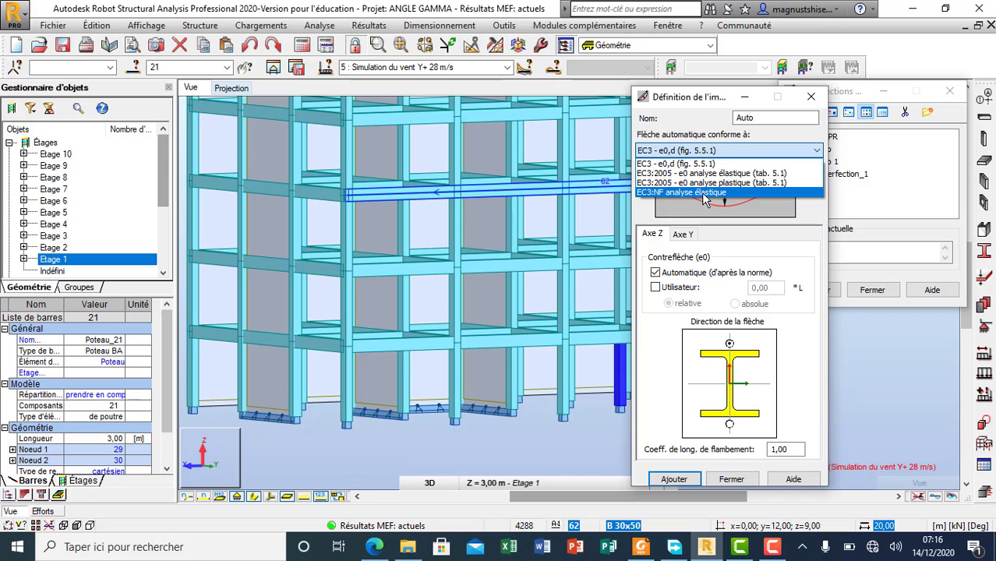
{"action": "left_click", "coordinate": [706, 162]}
{"action": "left_click", "coordinate": [812, 96]}
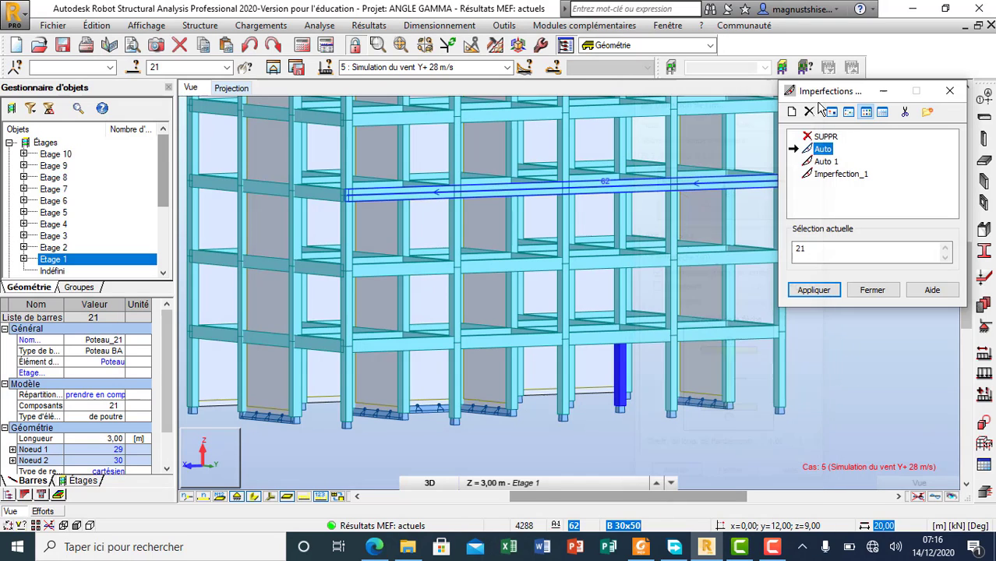
Review the Imperfection_1 definition and apply it to bar 21, accepting the change to the structure data.
{"action": "double_click", "coordinate": [835, 173]}
{"action": "left_click", "coordinate": [832, 170]}
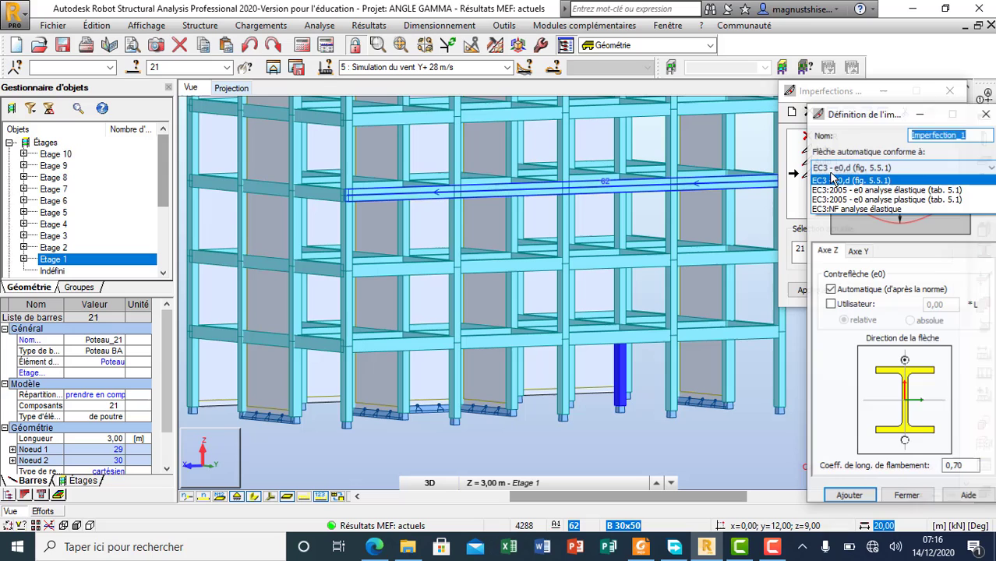
{"action": "left_click", "coordinate": [858, 137]}
{"action": "left_click_drag", "start_coordinate": [852, 113], "coordinate": [520, 48]}
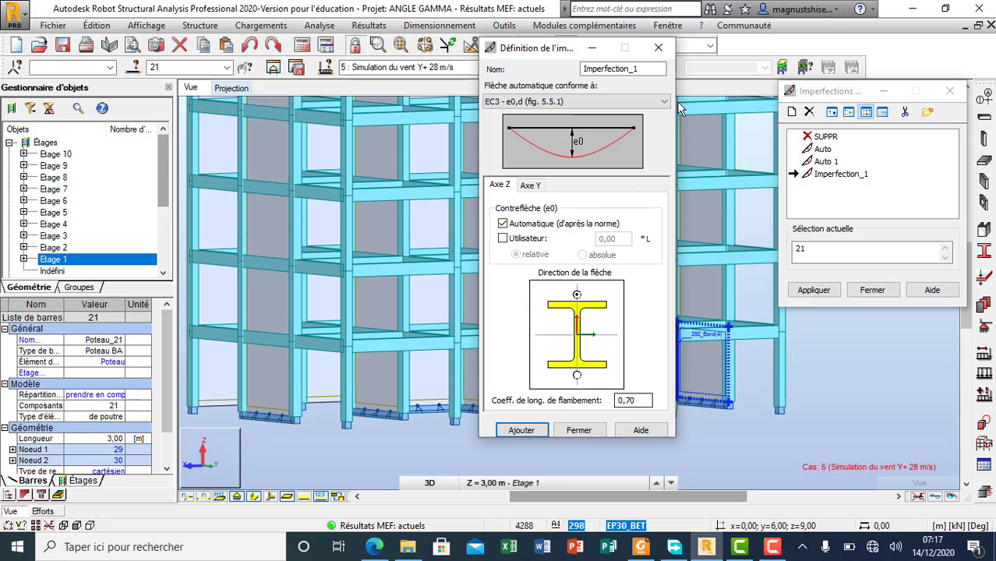
{"action": "left_click", "coordinate": [655, 49]}
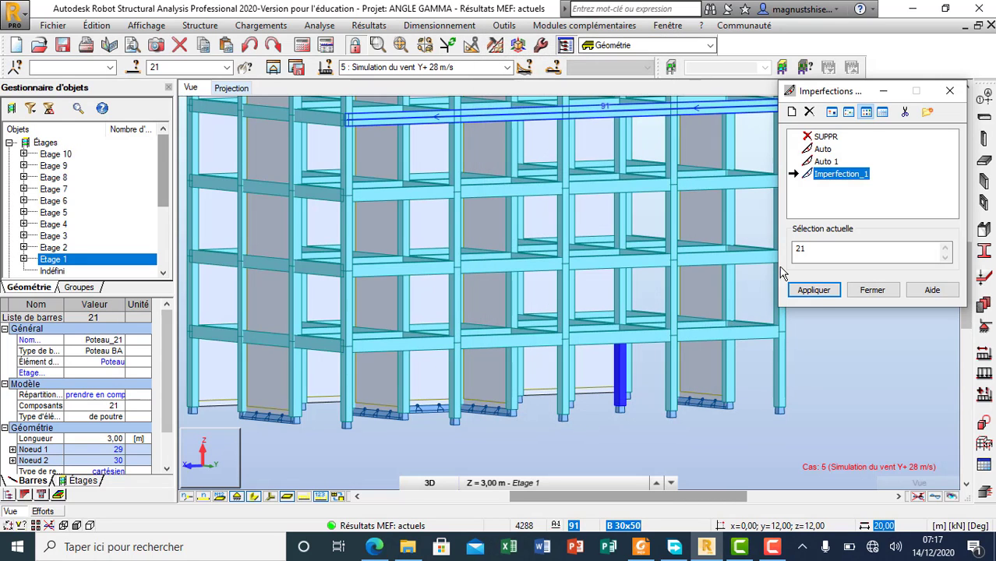
{"action": "left_click", "coordinate": [814, 292]}
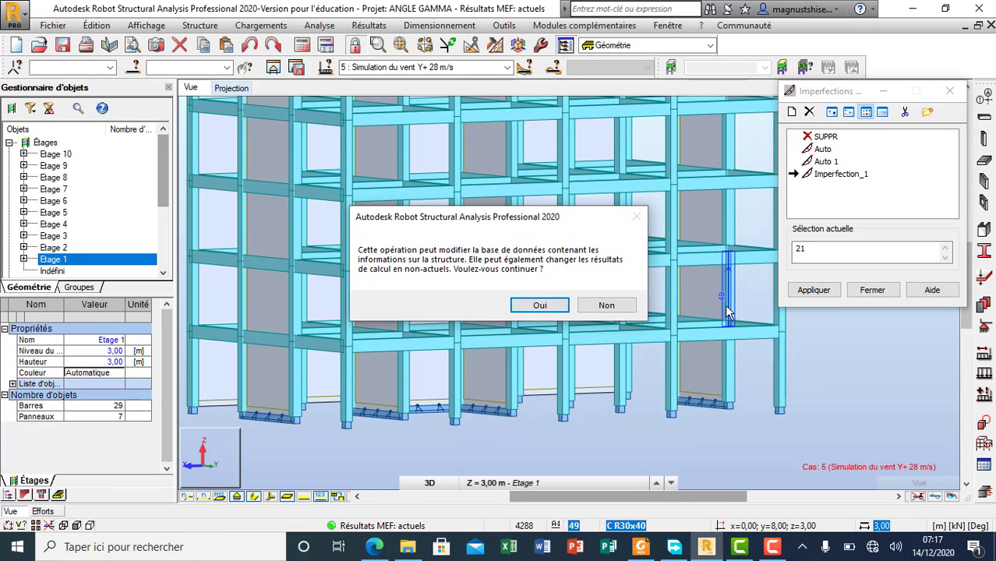
{"action": "left_click", "coordinate": [540, 306]}
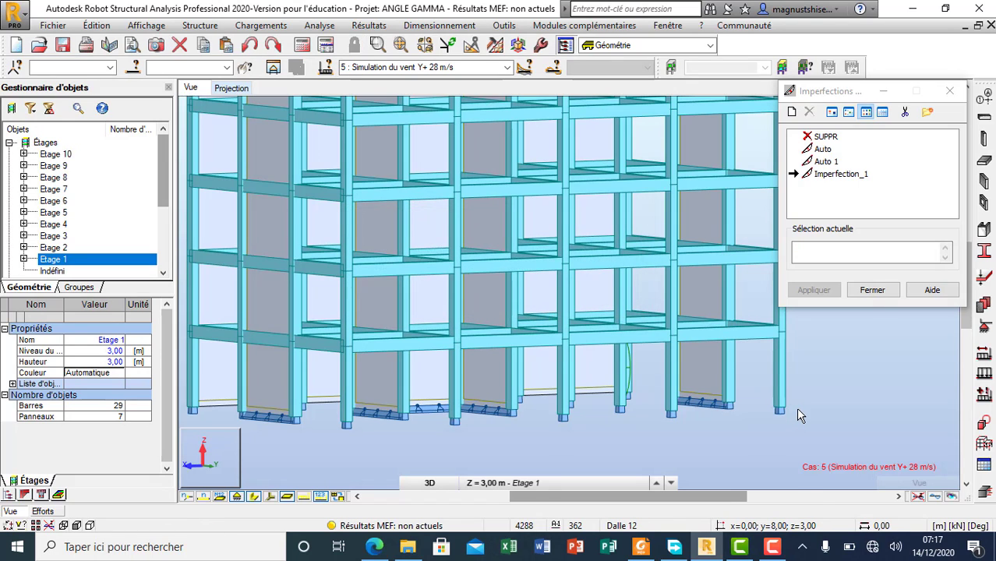
Inspect the imperfection curve drawn on the ground-floor column and close the geometric imperfections dialog.
{"action": "scroll", "coordinate": [633, 372], "scroll_direction": "up", "scroll_amount": 3}
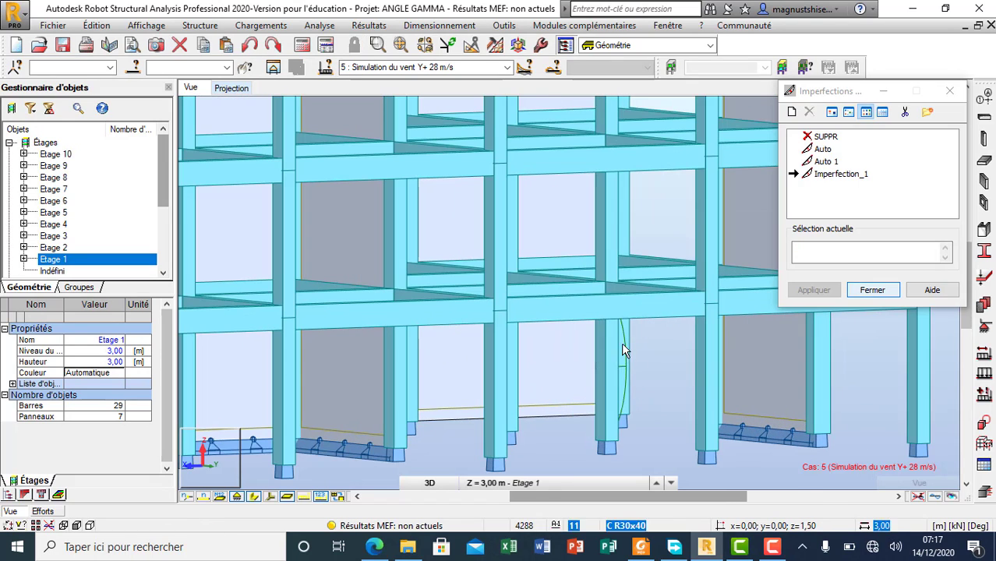
{"action": "scroll", "coordinate": [624, 373], "scroll_direction": "up", "scroll_amount": 3}
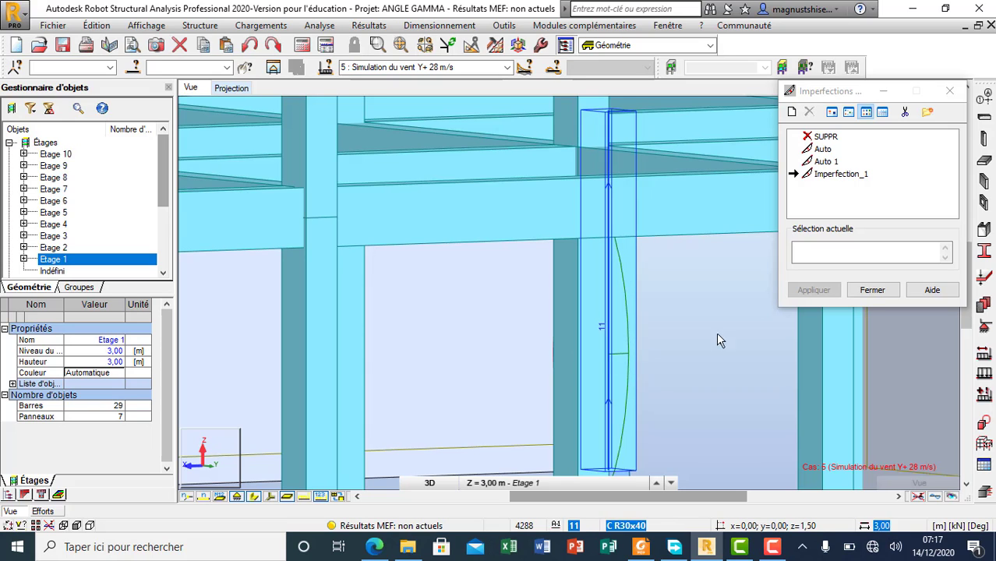
{"action": "left_click", "coordinate": [872, 290]}
{"action": "scroll", "coordinate": [546, 381], "scroll_direction": "down", "scroll_amount": 5}
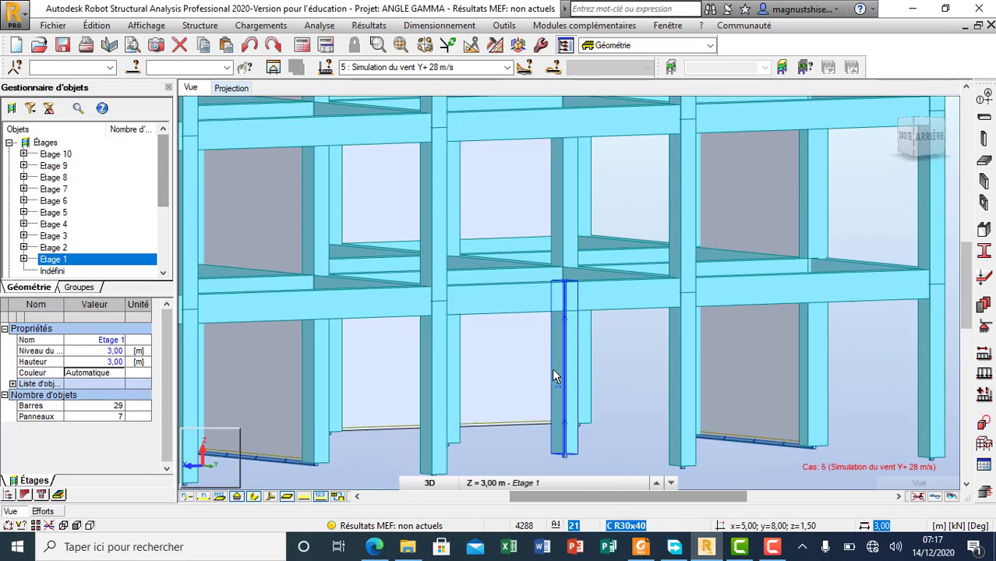
{"action": "scroll", "coordinate": [553, 370], "scroll_direction": "down", "scroll_amount": 2}
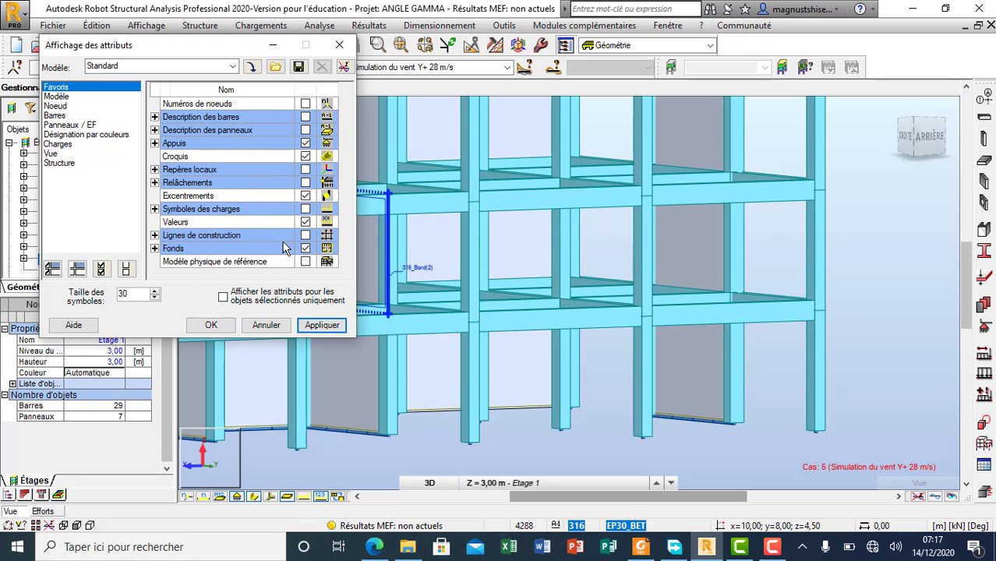
Turn on the display of geometric imperfections in the model attributes, without their names, and apply the change.
{"action": "left_click", "coordinate": [67, 96]}
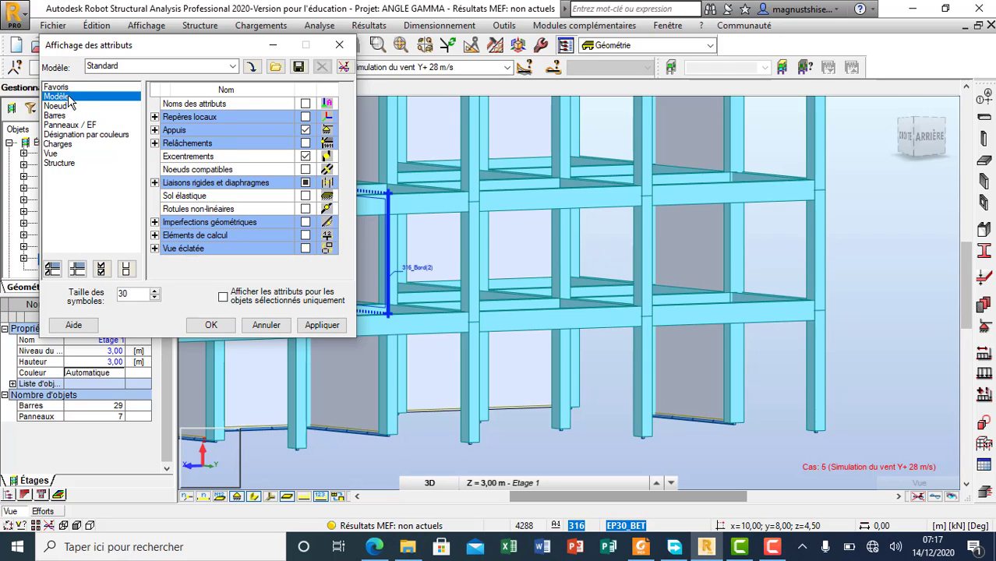
{"action": "left_click", "coordinate": [155, 223]}
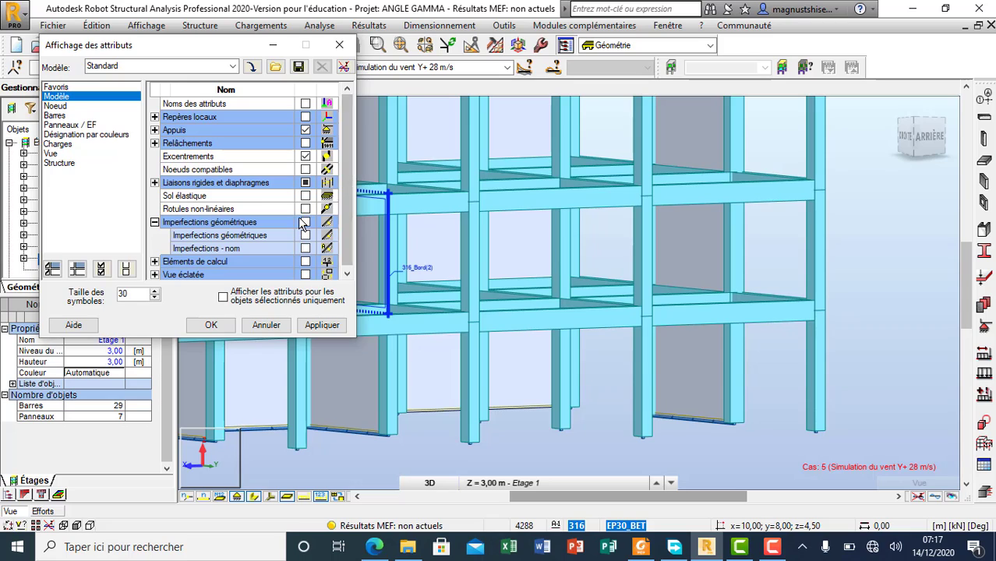
{"action": "left_click", "coordinate": [306, 247]}
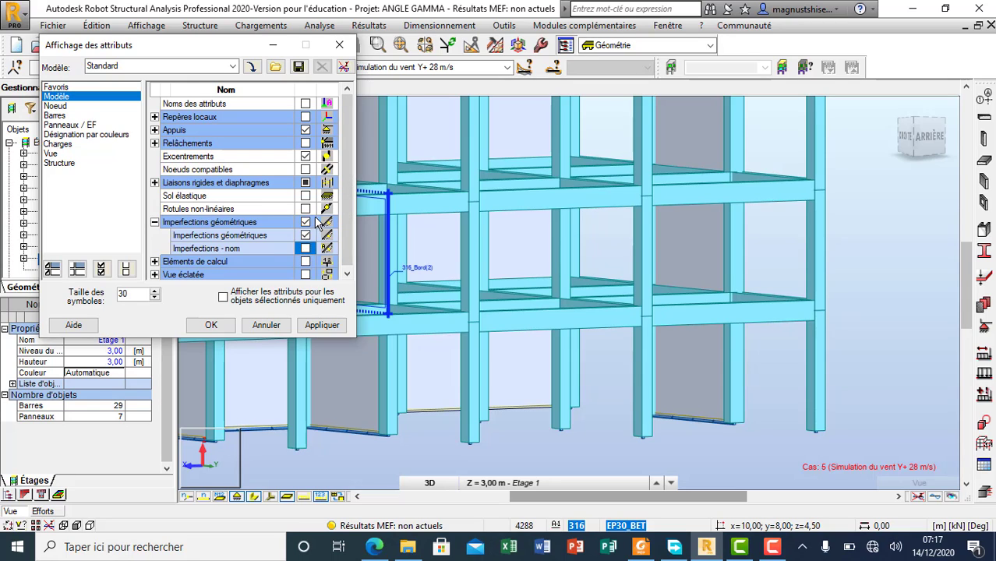
{"action": "left_click", "coordinate": [318, 329]}
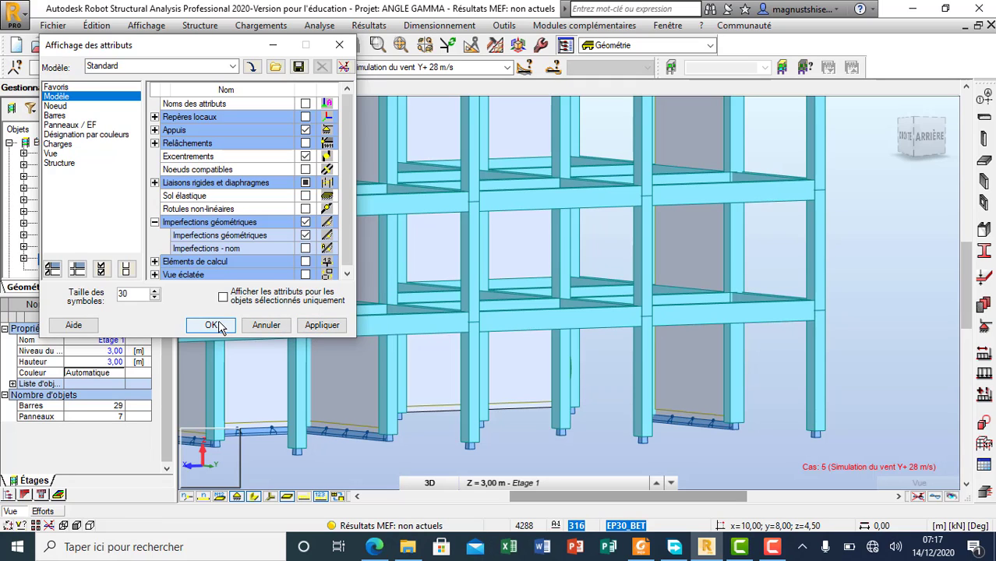
{"action": "left_click", "coordinate": [215, 326]}
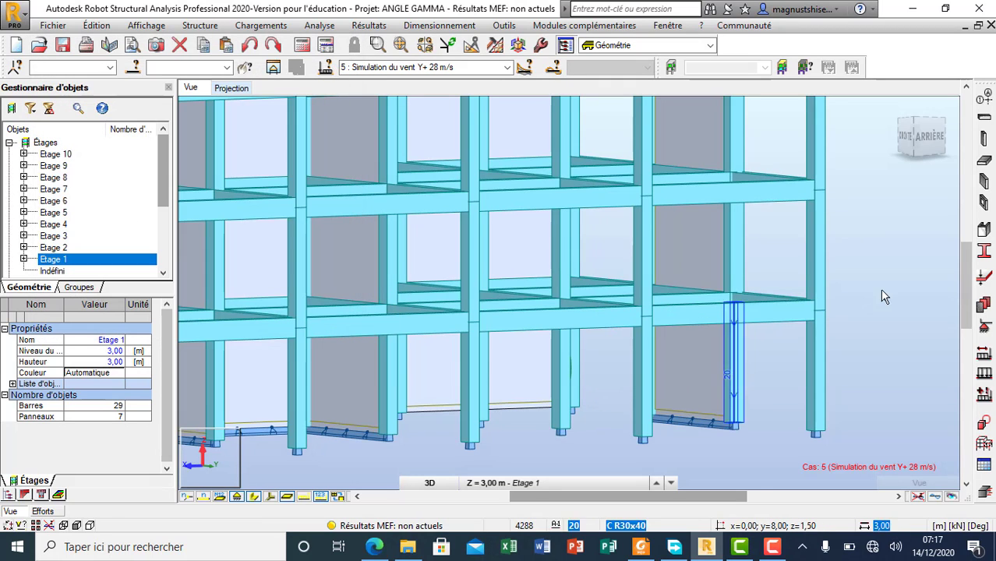
Examine the imperfection curves drawn on the ground-floor column from several angles and distances.
{"action": "right_click", "coordinate": [904, 281]}
{"action": "left_click", "coordinate": [865, 334]}
{"action": "left_click_drag", "start_coordinate": [868, 331], "coordinate": [835, 334]}
{"action": "scroll", "coordinate": [592, 365], "scroll_direction": "up", "scroll_amount": 10}
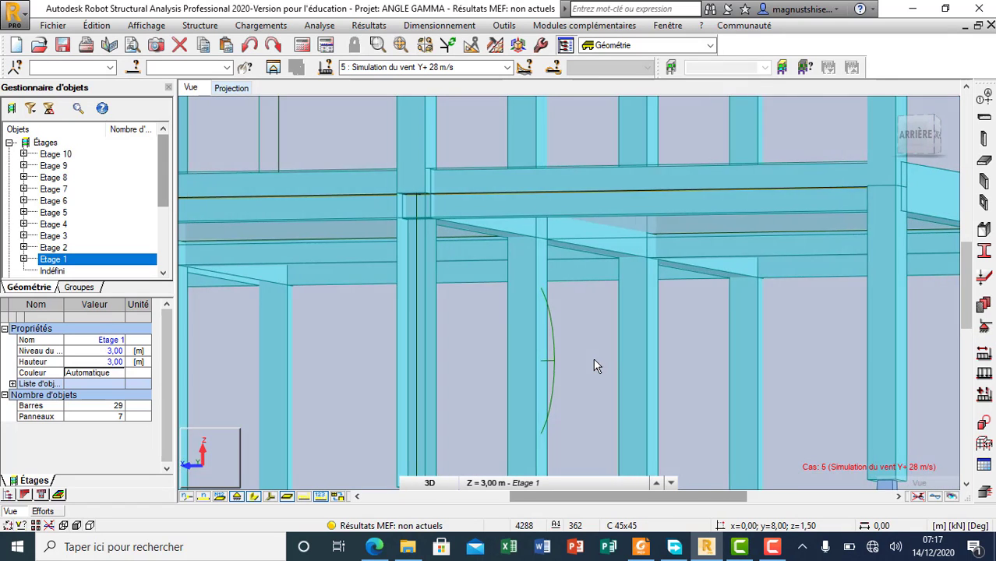
{"action": "scroll", "coordinate": [581, 335], "scroll_direction": "down", "scroll_amount": 3}
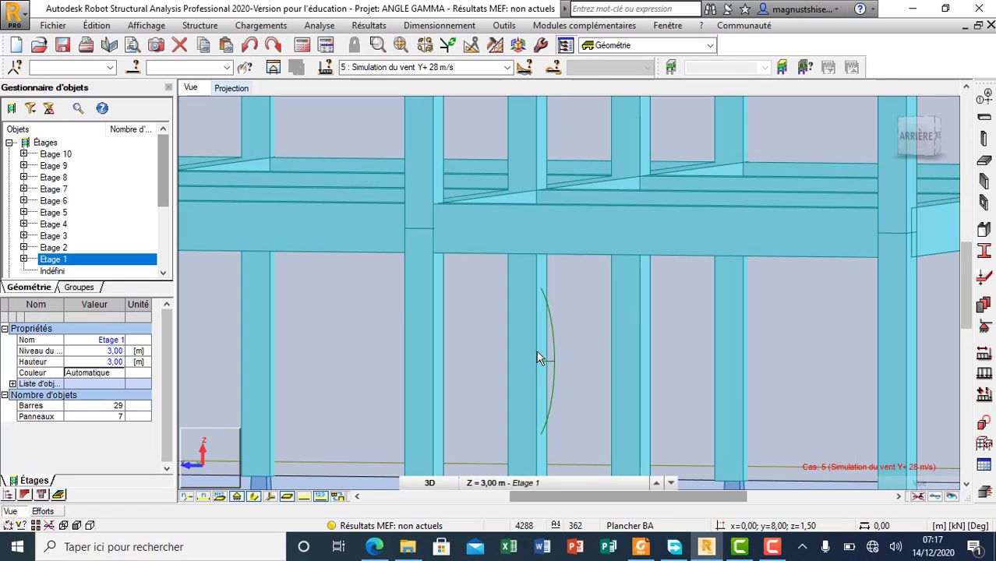
{"action": "scroll", "coordinate": [546, 356], "scroll_direction": "up", "scroll_amount": 3}
{"action": "mouse_move", "coordinate": [565, 358]}
{"action": "left_mouse_down"}
{"action": "mouse_move", "coordinate": [620, 360]}
{"action": "mouse_move", "coordinate": [459, 355]}
{"action": "mouse_move", "coordinate": [472, 357]}
{"action": "left_mouse_up"}
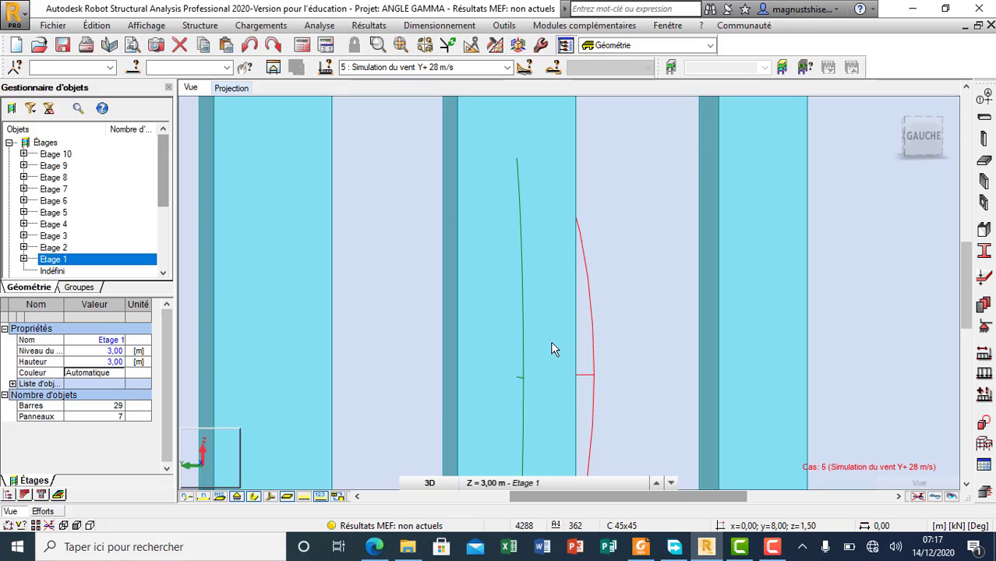
{"action": "middle_click_drag", "start_coordinate": [552, 341], "coordinate": [501, 347], "text": "shift"}
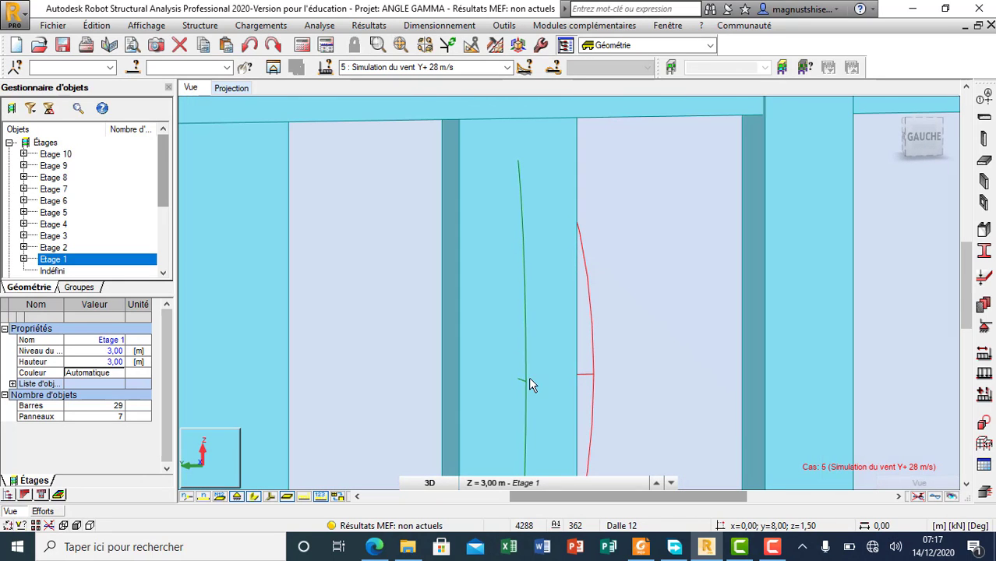
{"action": "scroll", "coordinate": [529, 317], "scroll_direction": "down", "scroll_amount": 5}
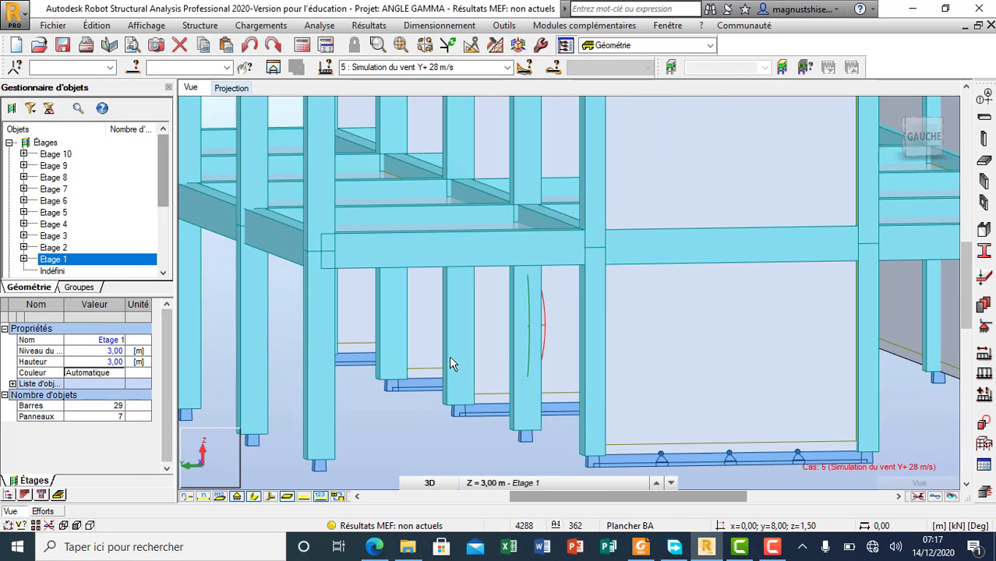
{"action": "middle_click_drag", "start_coordinate": [492, 340], "coordinate": [528, 339], "text": "shift"}
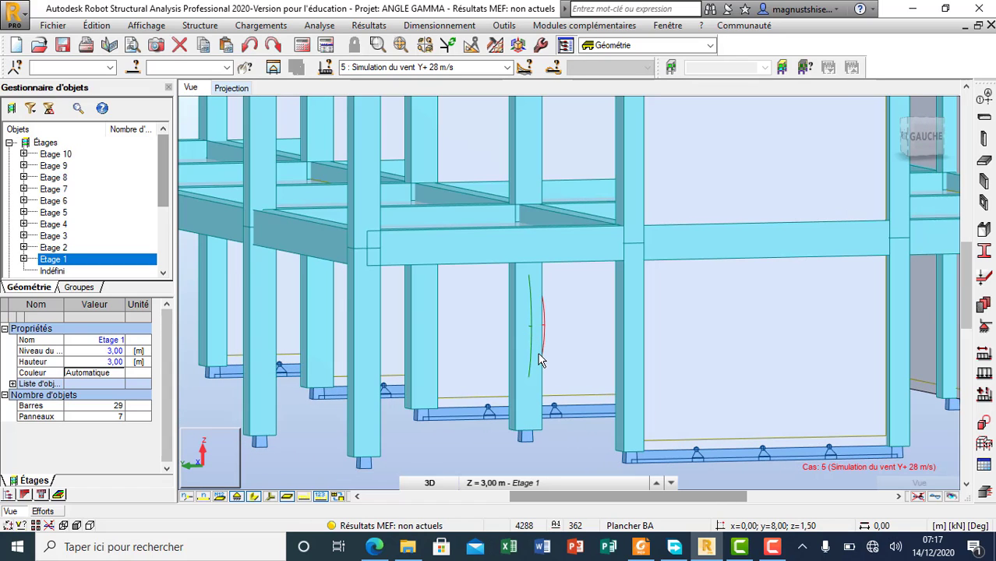
Run the structural calculation and close the calculation window.
{"action": "left_click", "coordinate": [303, 48]}
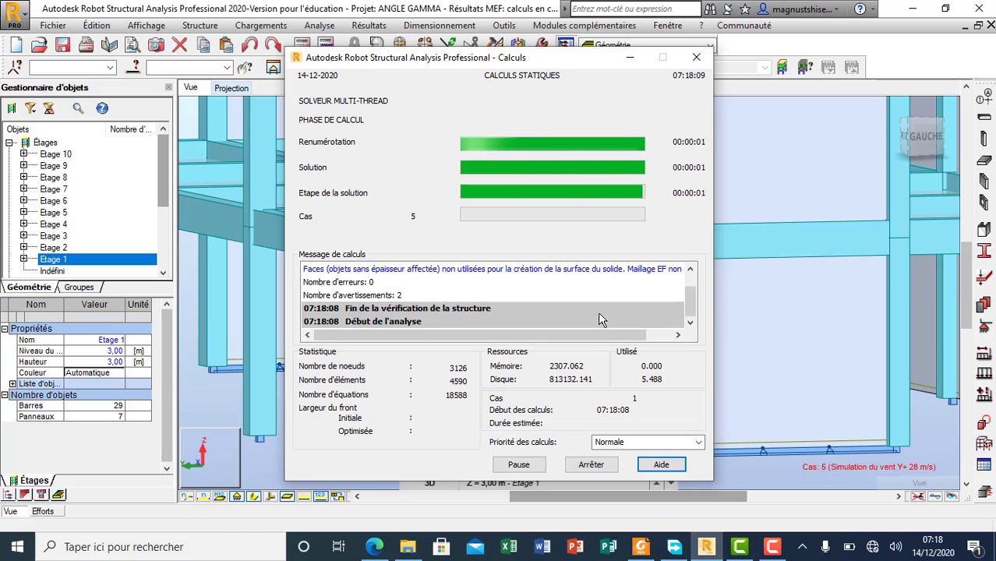
{"action": "key", "text": "Escape"}
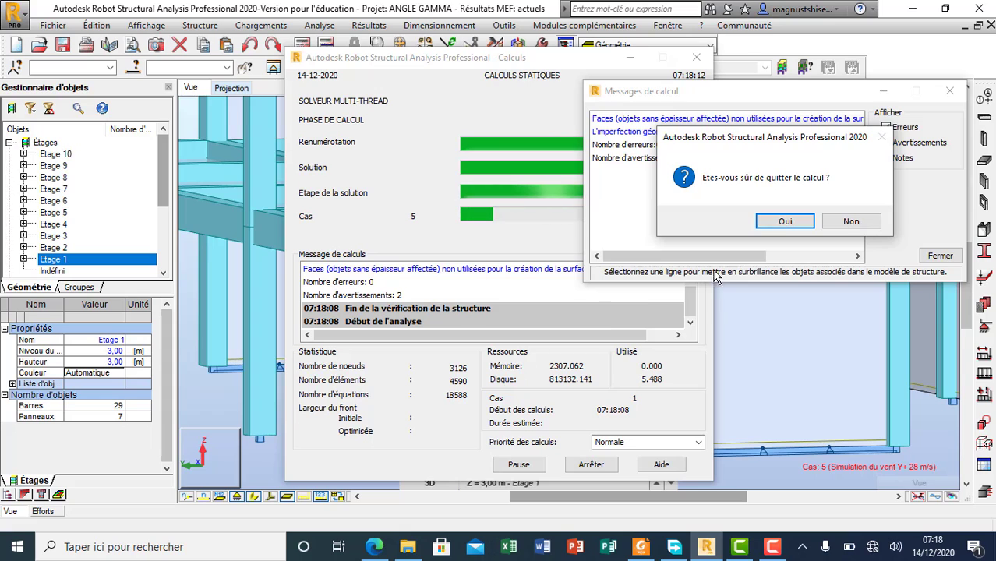
{"action": "left_click", "coordinate": [784, 222]}
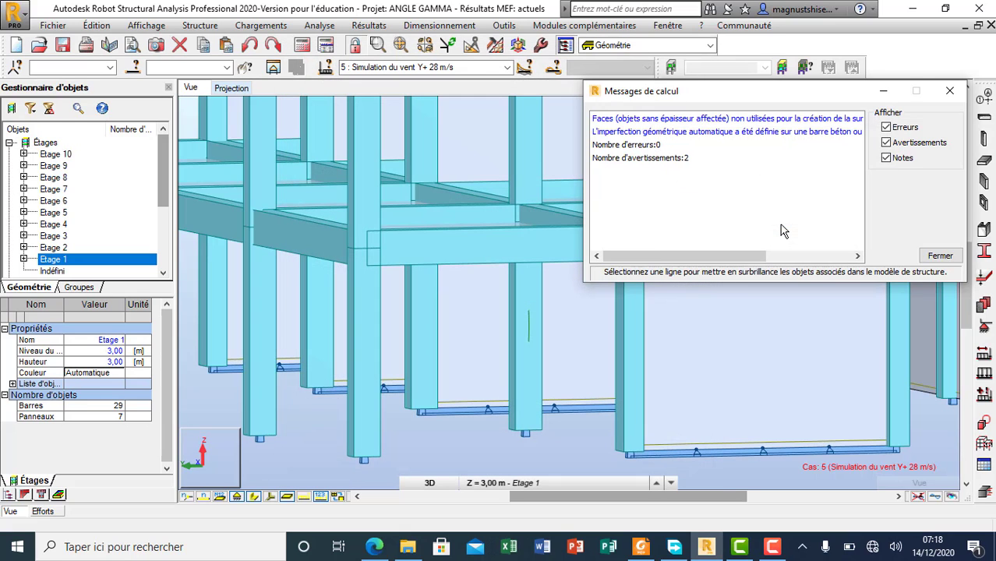
Read the full calculation warning about the automatic geometric imperfection, highlighting its bar, and close the calculation messages.
{"action": "left_click", "coordinate": [744, 131]}
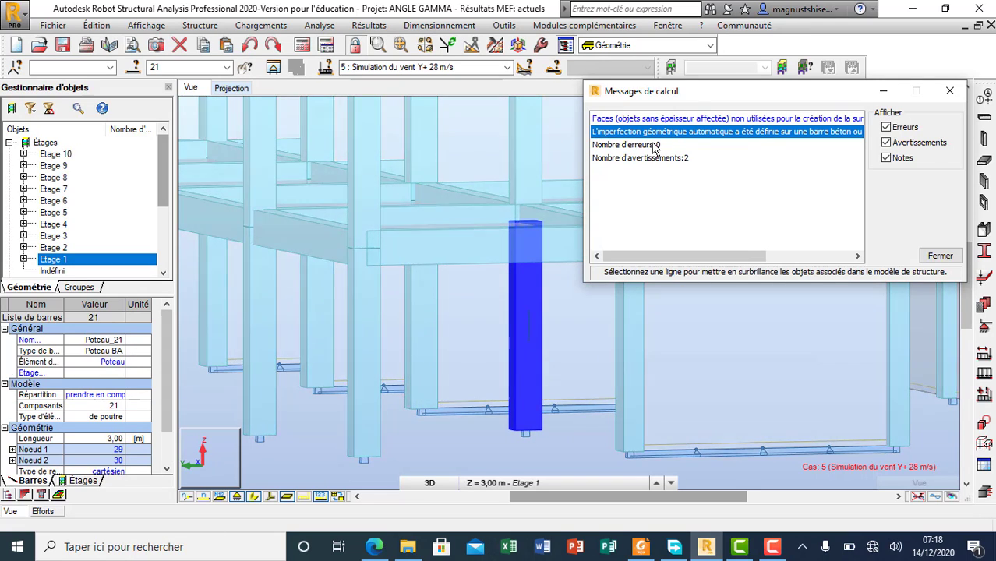
{"action": "left_click_drag", "start_coordinate": [725, 258], "coordinate": [783, 256]}
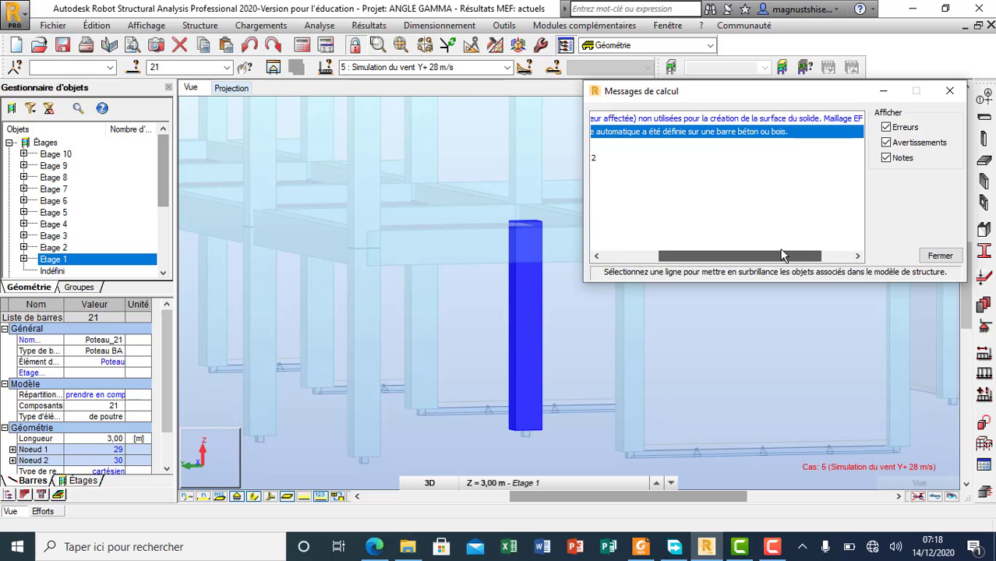
{"action": "left_click_drag", "start_coordinate": [783, 255], "coordinate": [827, 263]}
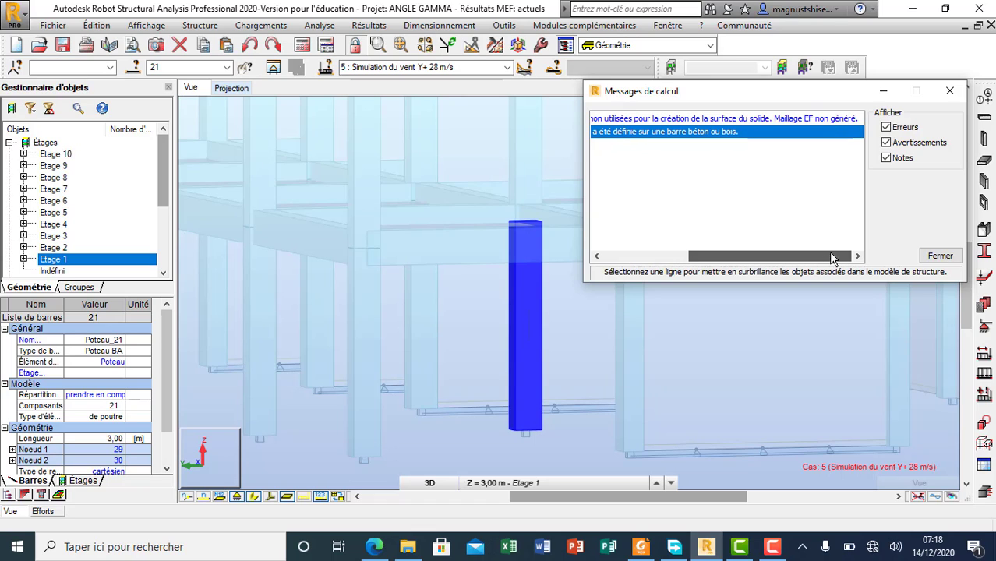
{"action": "left_click", "coordinate": [948, 89]}
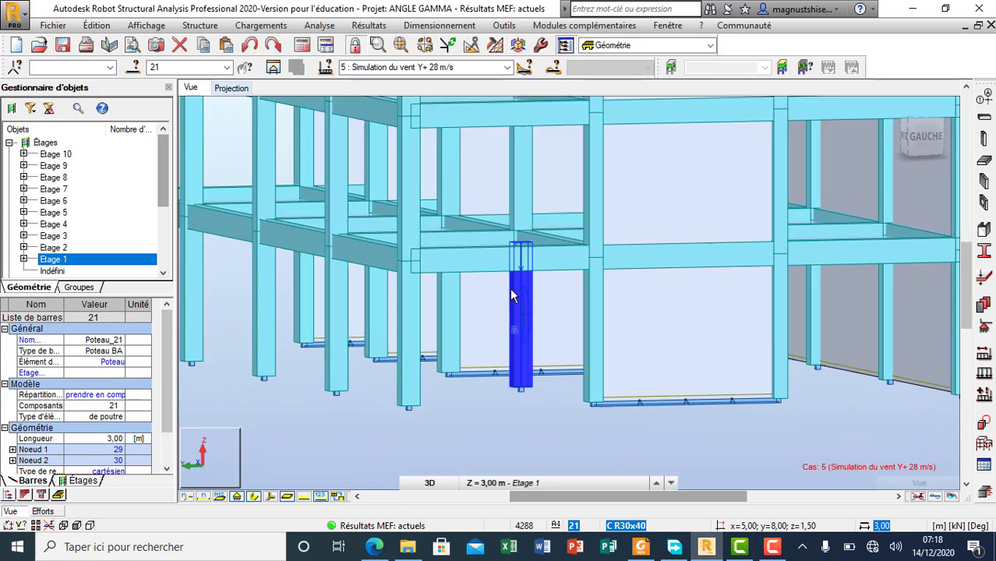
Check the global force extremes again and examine bar 21 with its imperfection curves in the 3D view.
{"action": "scroll", "coordinate": [512, 295], "scroll_direction": "down", "scroll_amount": 2}
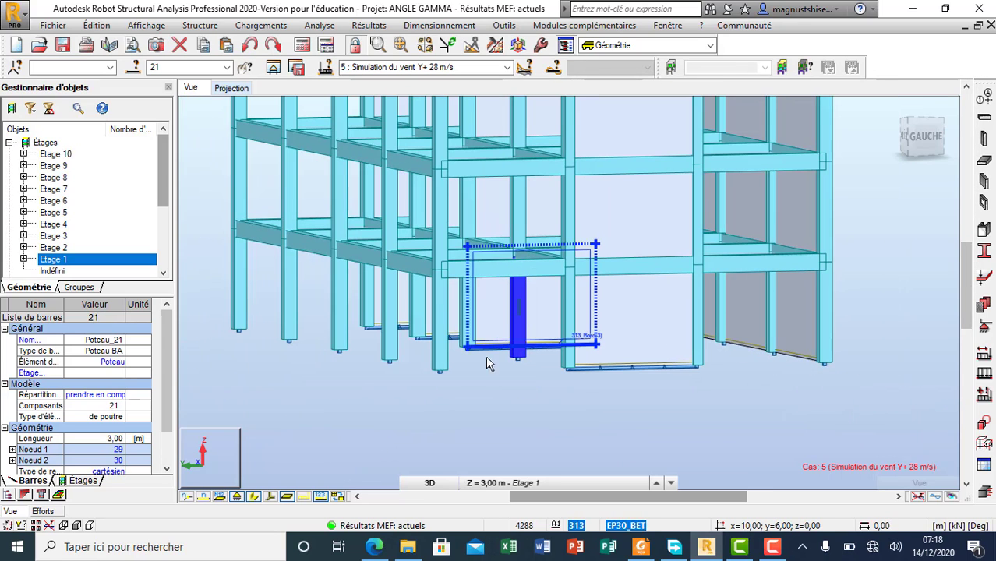
{"action": "left_click", "coordinate": [44, 512]}
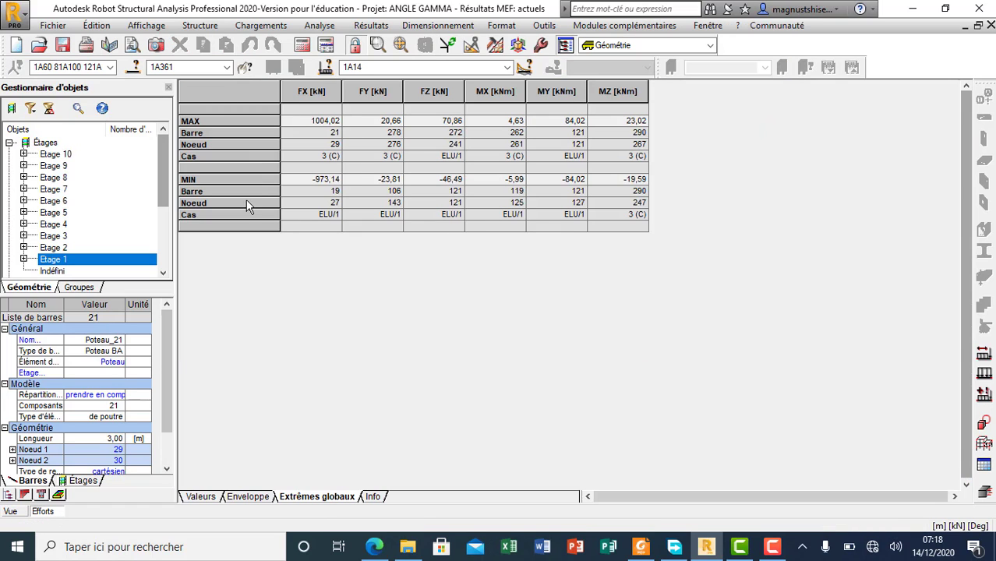
{"action": "left_click", "coordinate": [14, 514]}
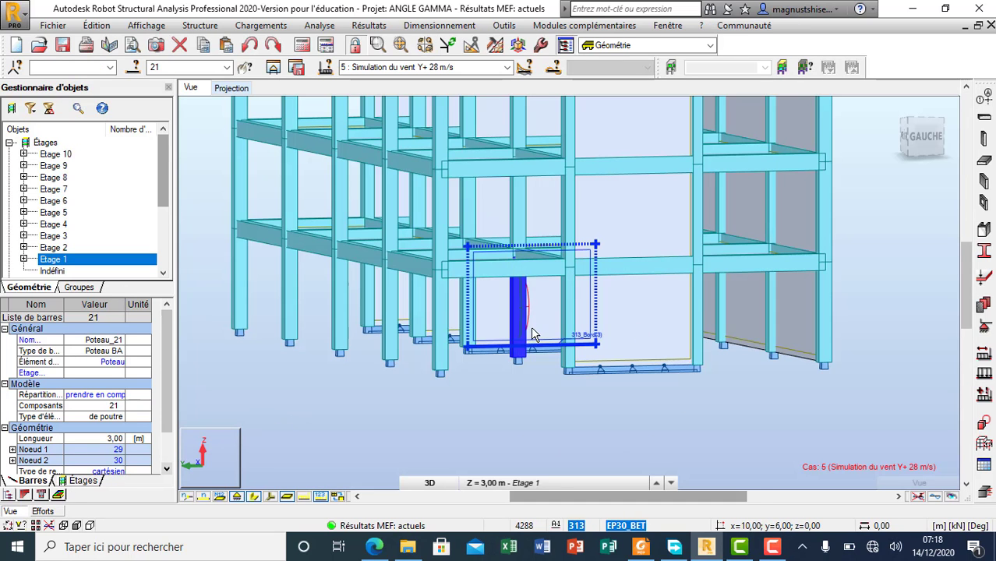
{"action": "scroll", "coordinate": [519, 337], "scroll_direction": "up", "scroll_amount": 5}
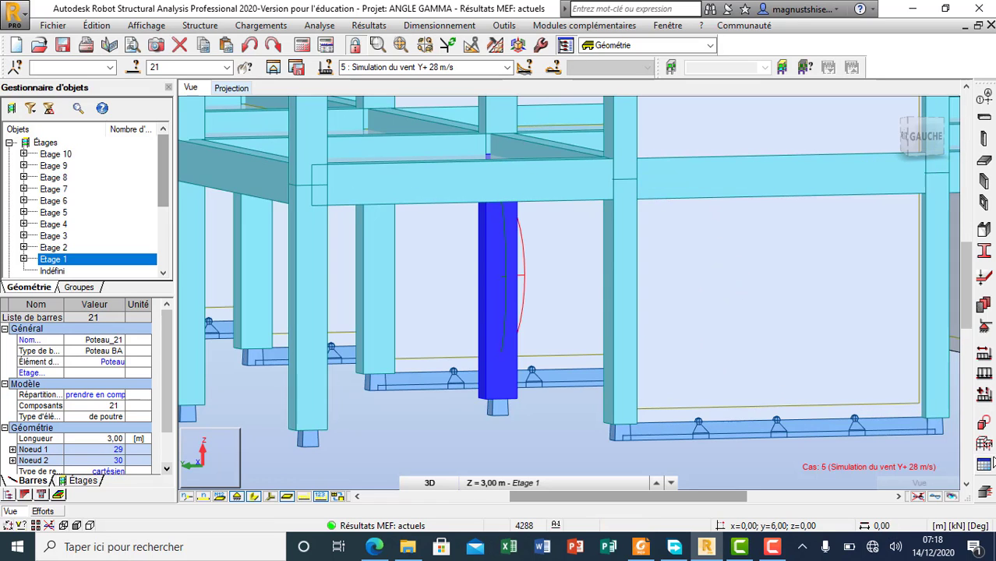
{"action": "scroll", "coordinate": [537, 438], "scroll_direction": "down", "scroll_amount": 5}
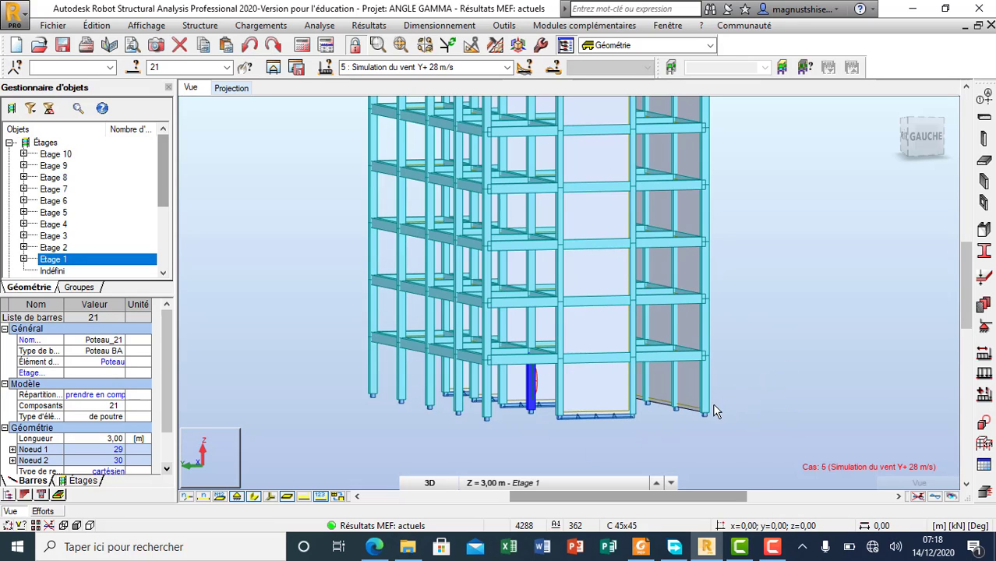
{"action": "scroll", "coordinate": [538, 386], "scroll_direction": "up", "scroll_amount": 3}
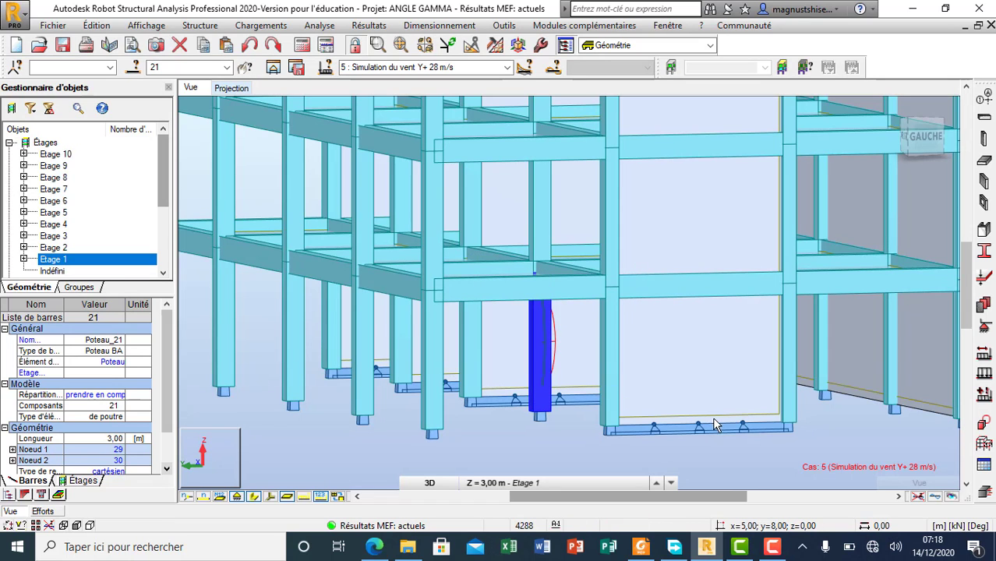
Send column 21 to reinforced concrete column design using the manual combinations ELU and ELS, grouped by storey and geometry.
{"action": "left_click", "coordinate": [983, 494]}
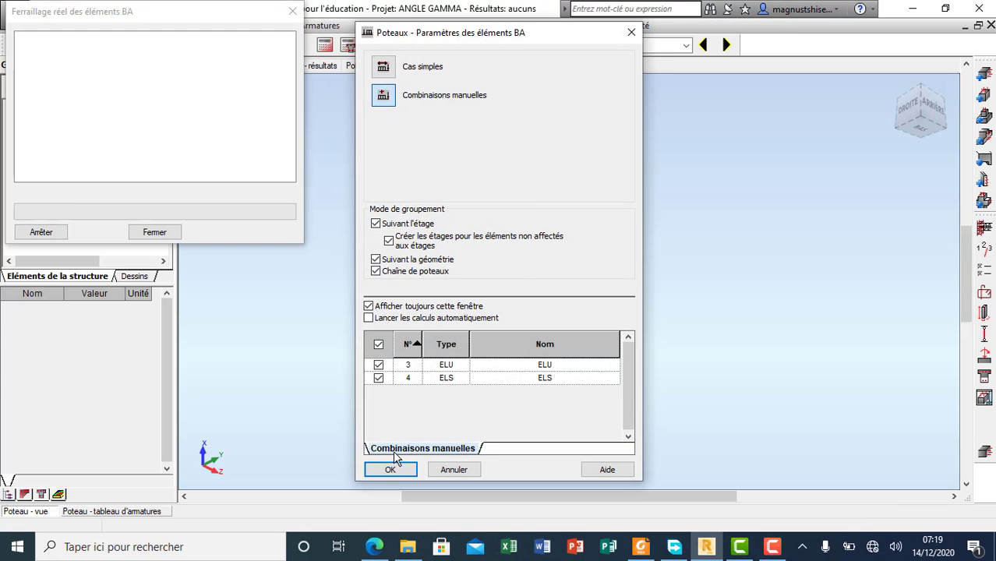
{"action": "left_click", "coordinate": [390, 470]}
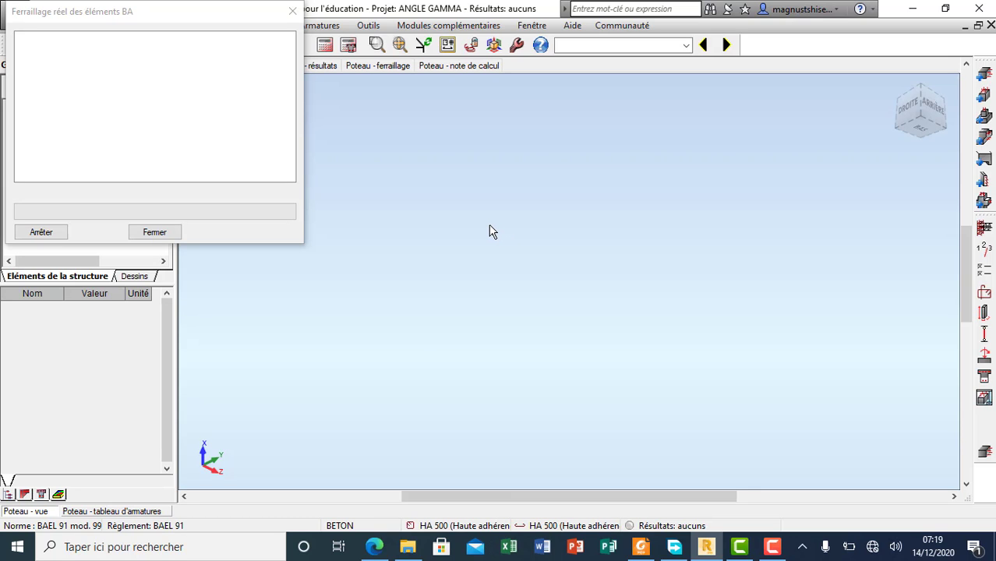
{"action": "scroll", "coordinate": [403, 330], "scroll_direction": "up", "scroll_amount": 10}
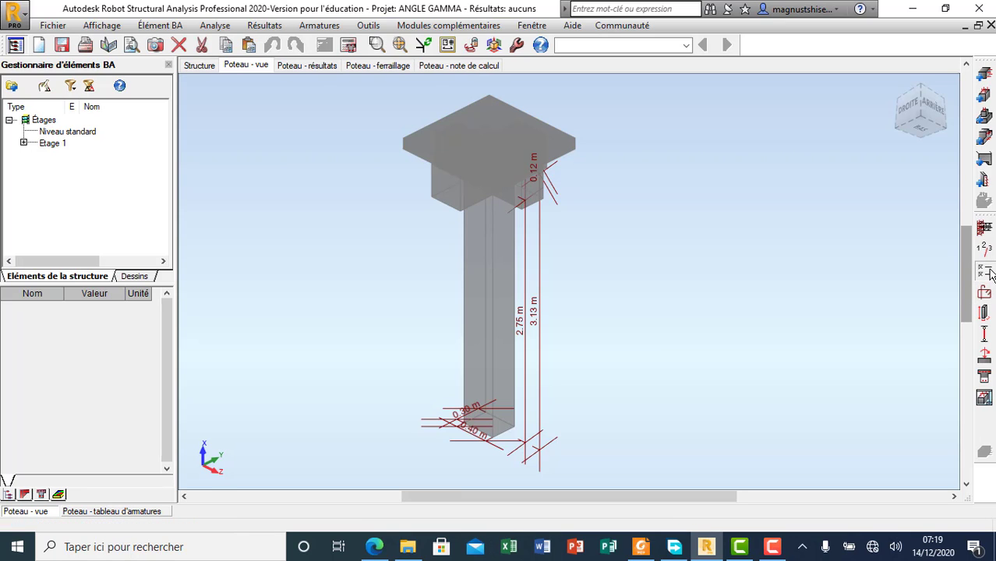
In the column's calculation options, set the concrete cover to 2,0 cm and keep the compression type Simple.
{"action": "left_click", "coordinate": [984, 270]}
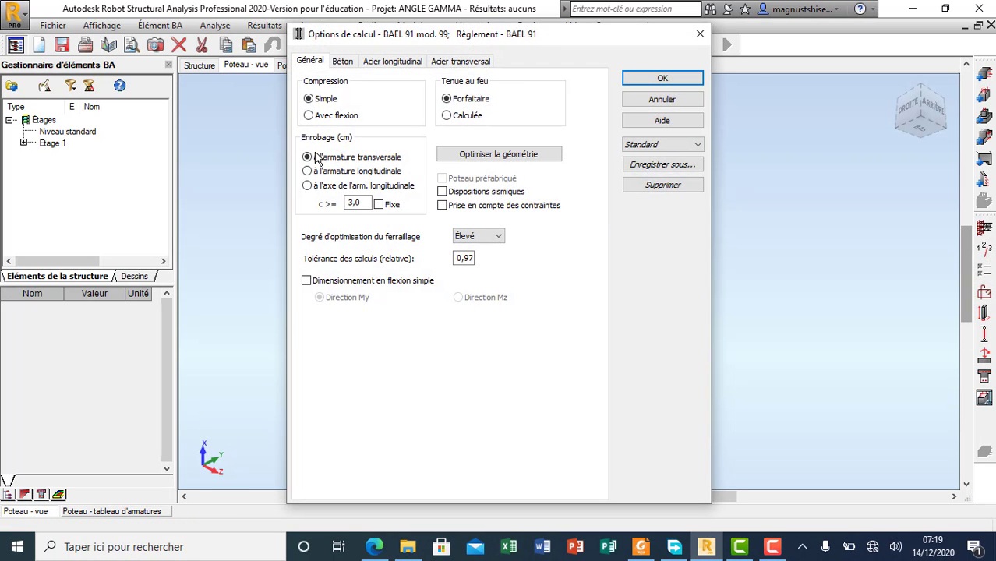
{"action": "double_click", "coordinate": [356, 203]}
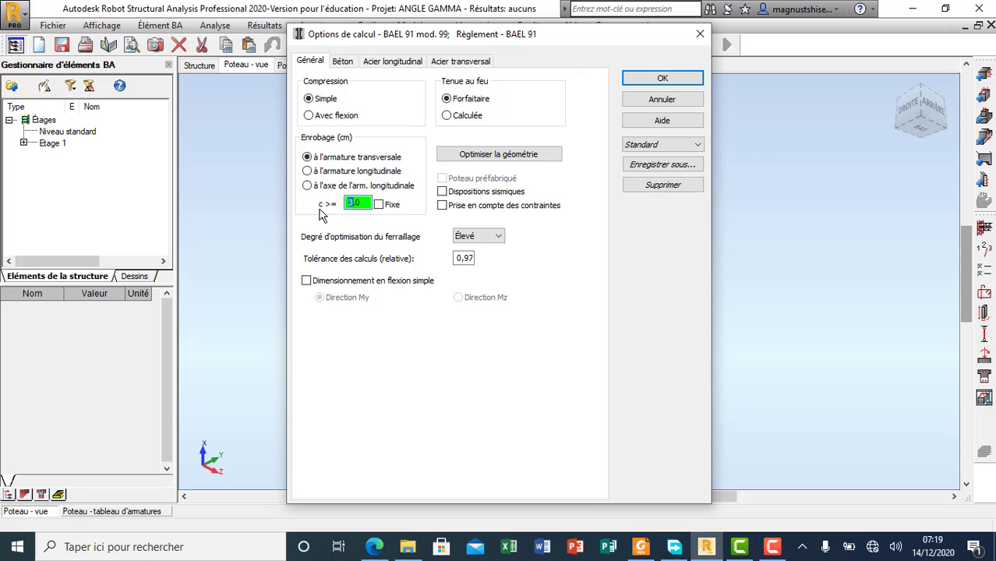
{"action": "left_click", "coordinate": [309, 115]}
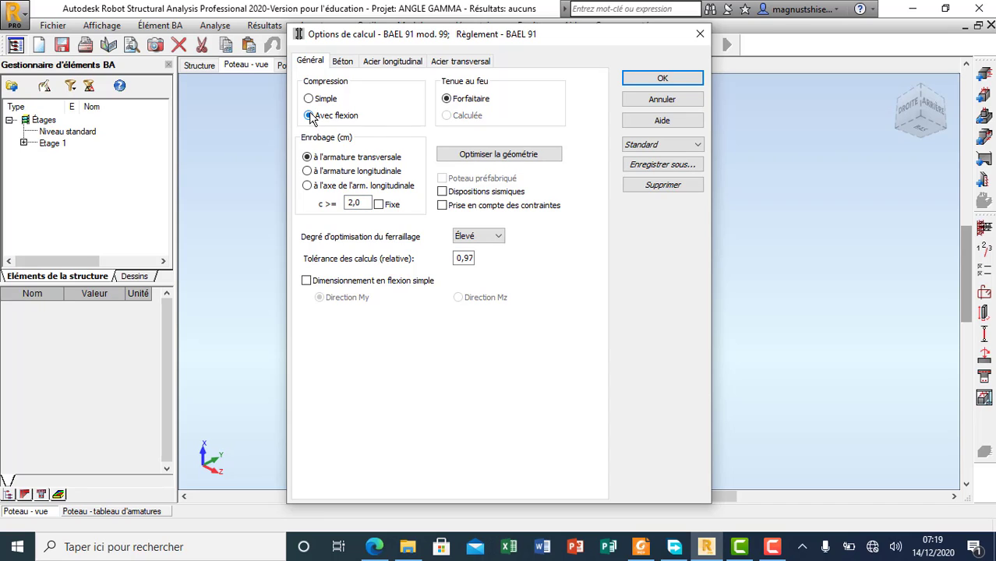
{"action": "left_click", "coordinate": [309, 99]}
Set the concrete's aggregate diameter to 25 mm in the calculation options.
{"action": "left_click", "coordinate": [347, 61]}
{"action": "key", "text": "Tab"}
{"action": "key", "text": "Tab"}
{"action": "key", "text": "Tab"}
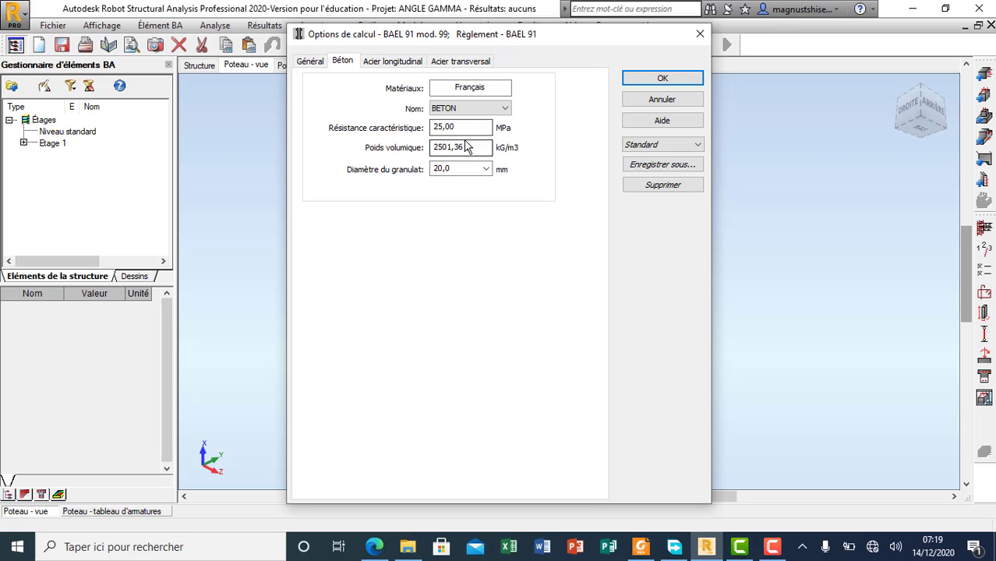
{"action": "type", "text": "25"}
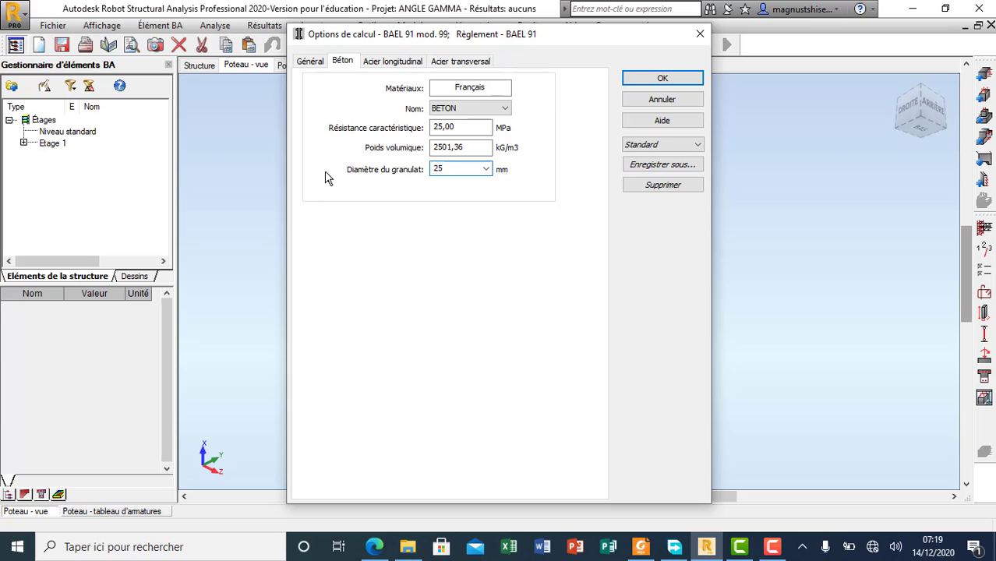
Keep steel class HA 500 for the longitudinal reinforcement and exclude the 6, 8 and 10 mm bar diameters.
{"action": "left_click", "coordinate": [394, 61]}
{"action": "left_click", "coordinate": [413, 126]}
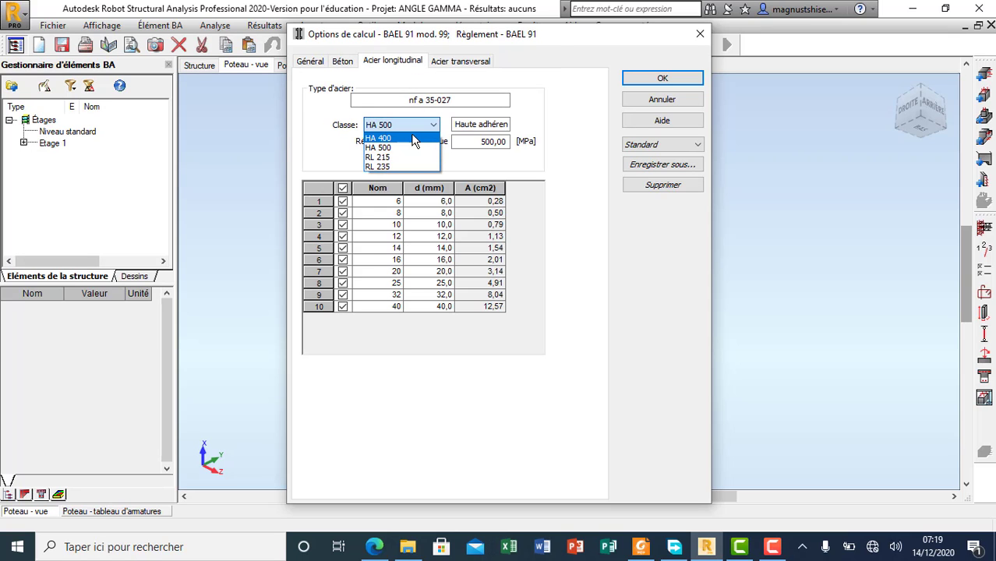
{"action": "left_click", "coordinate": [402, 148]}
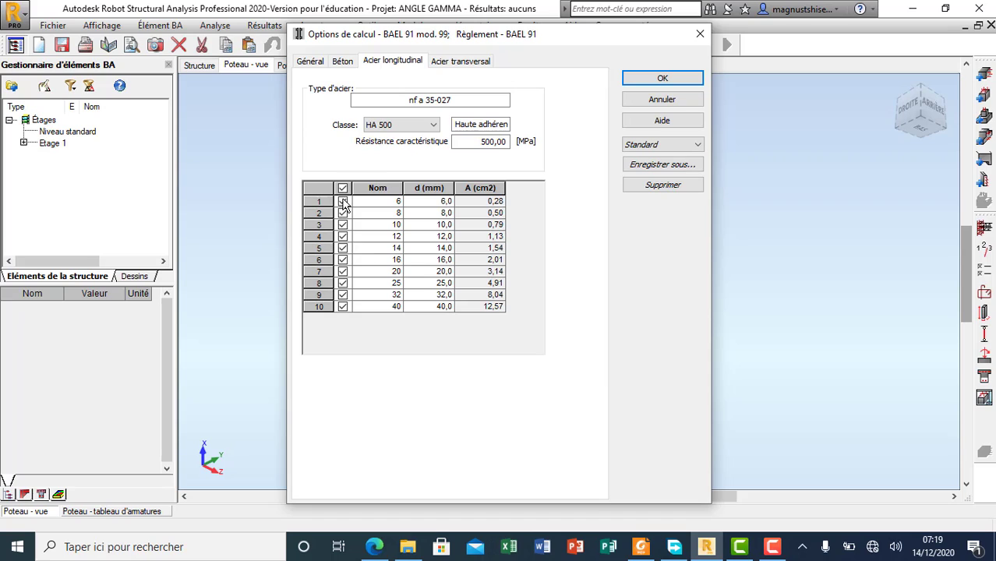
{"action": "left_click", "coordinate": [343, 202]}
{"action": "left_click", "coordinate": [343, 213]}
{"action": "left_click", "coordinate": [343, 225]}
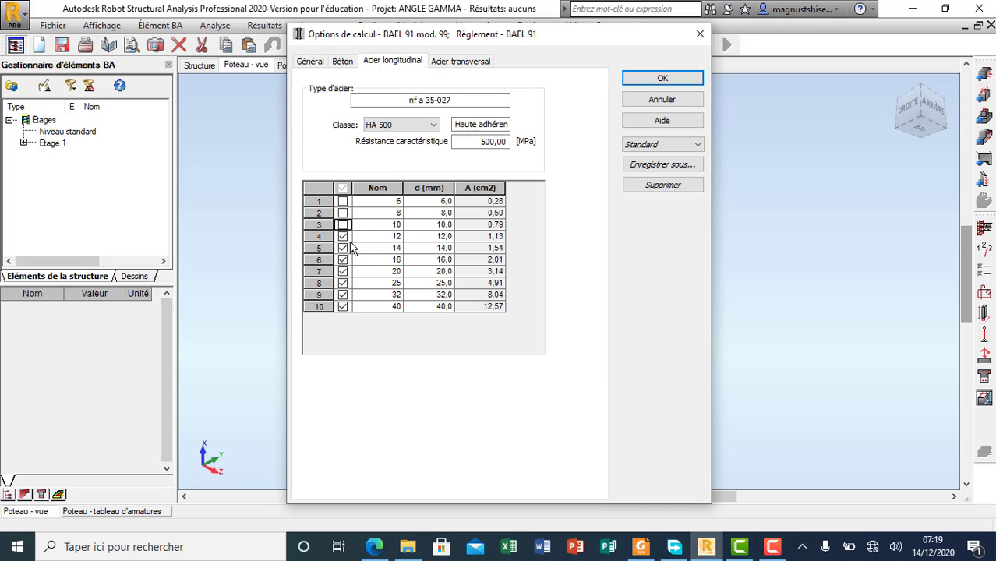
Set the transverse reinforcement to steel class HA 400, allow only the 6 and 8 mm bar diameters, and accept the calculation options.
{"action": "left_click", "coordinate": [343, 237]}
{"action": "left_click", "coordinate": [460, 61]}
{"action": "left_click", "coordinate": [415, 125]}
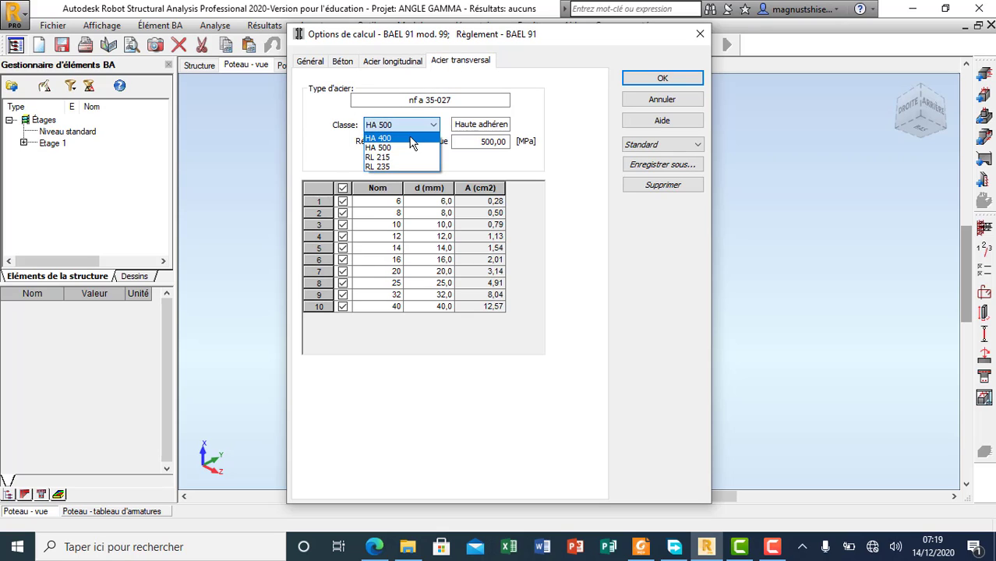
{"action": "left_click", "coordinate": [394, 134]}
{"action": "left_click", "coordinate": [342, 188]}
{"action": "left_click", "coordinate": [343, 202]}
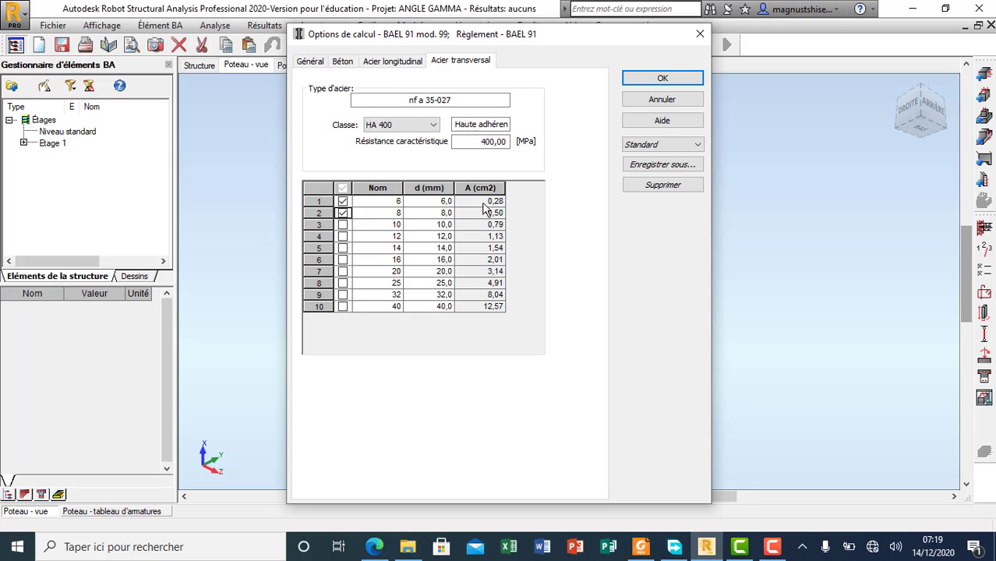
{"action": "left_click", "coordinate": [661, 78]}
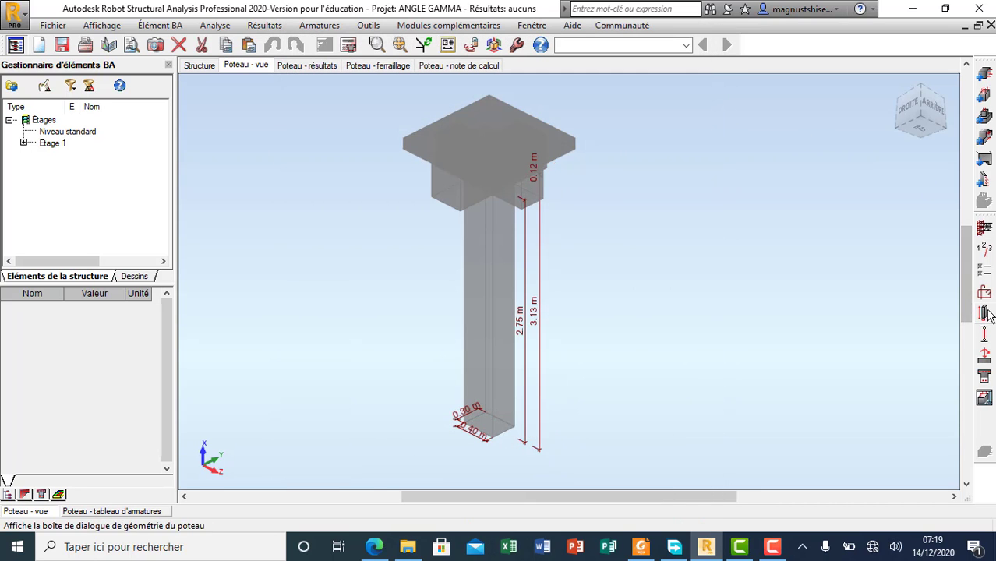
Review the principal, transverse and construction bar settings of the reinforcement layout, keeping them as they are.
{"action": "left_click", "coordinate": [984, 291]}
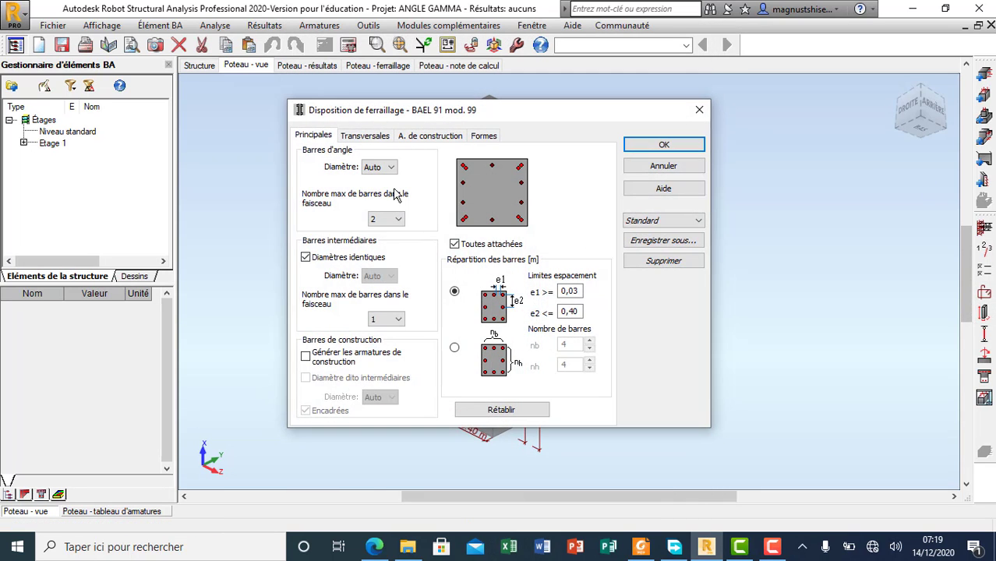
{"action": "left_click", "coordinate": [368, 137]}
{"action": "left_click", "coordinate": [425, 136]}
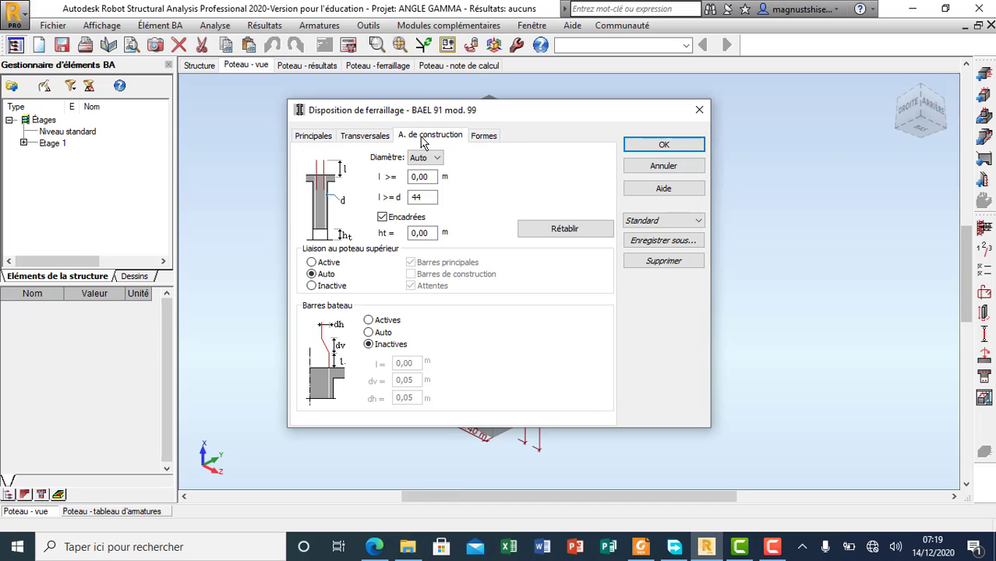
{"action": "left_click", "coordinate": [381, 137]}
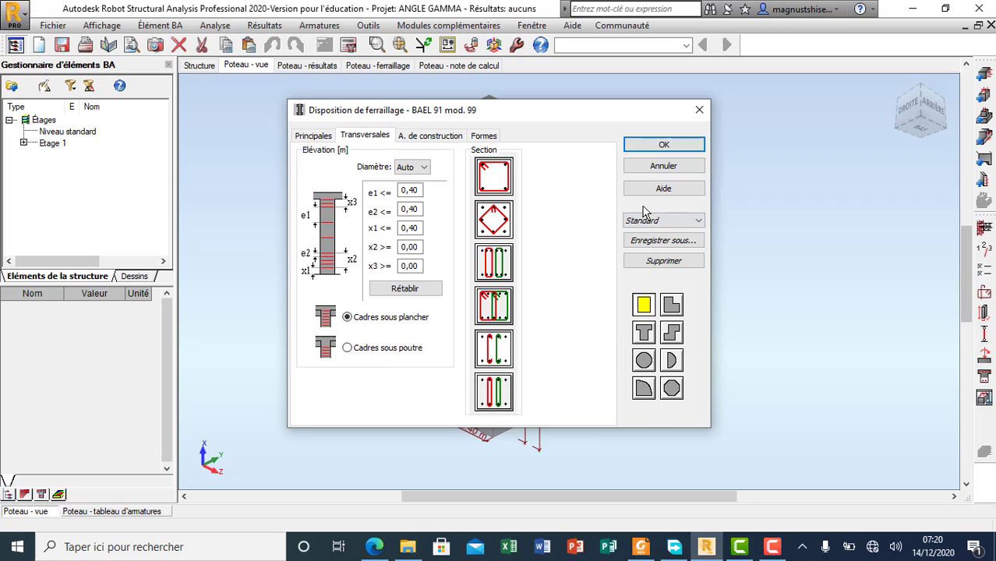
{"action": "left_click", "coordinate": [683, 146]}
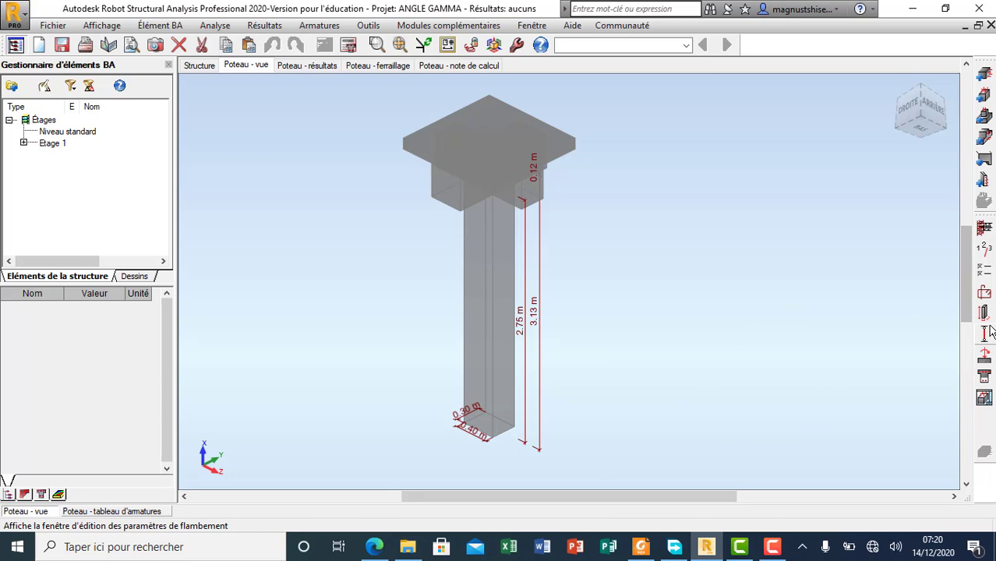
In the buckling model, activate direction Z and assign directions Y and Z a structure without translation with coefficient 0,70.
{"action": "left_click", "coordinate": [983, 334]}
{"action": "left_click", "coordinate": [99, 198]}
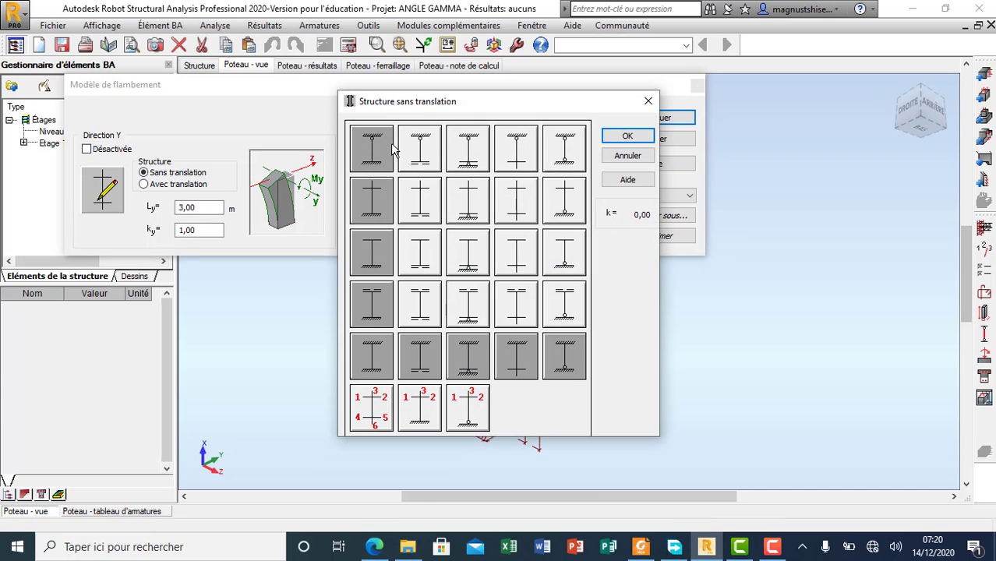
{"action": "left_click", "coordinate": [417, 150]}
{"action": "left_click", "coordinate": [630, 137]}
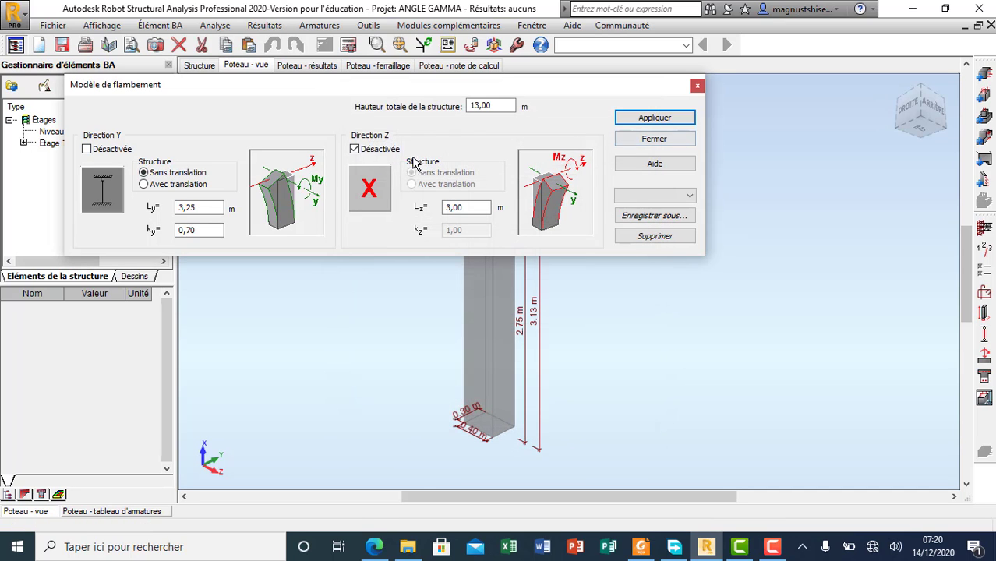
{"action": "left_click", "coordinate": [366, 194]}
{"action": "left_click", "coordinate": [366, 156]}
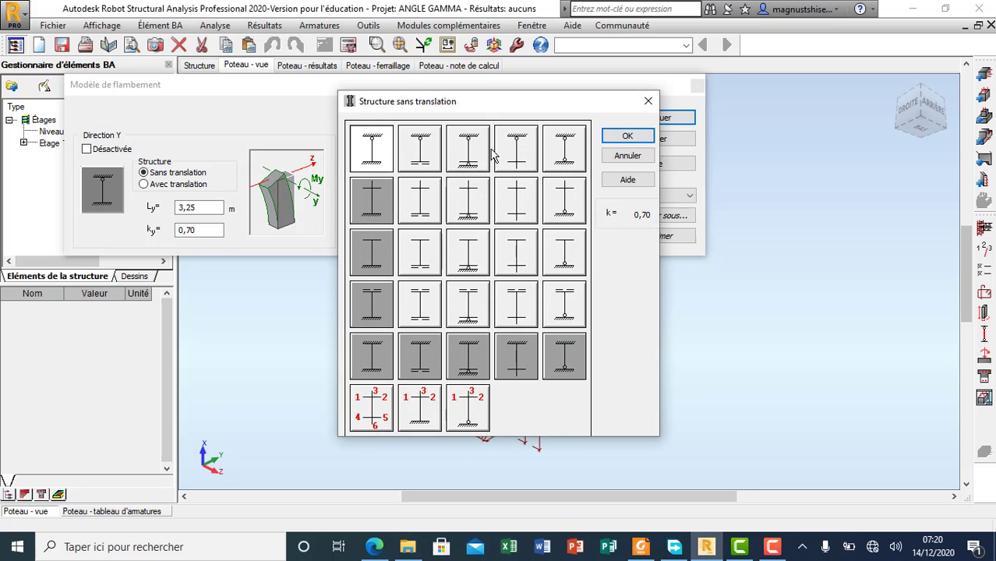
{"action": "left_click", "coordinate": [630, 139]}
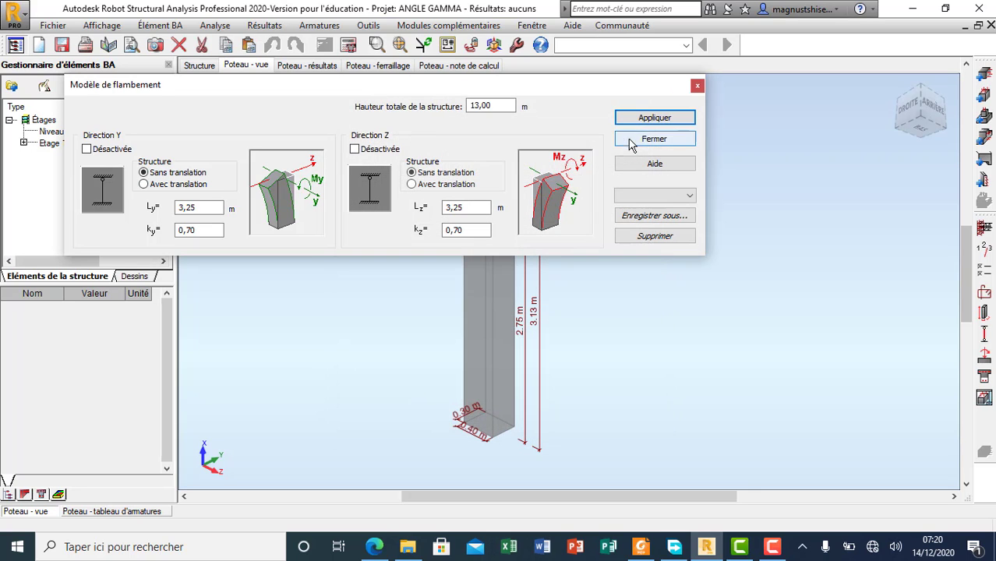
{"action": "left_click", "coordinate": [698, 86]}
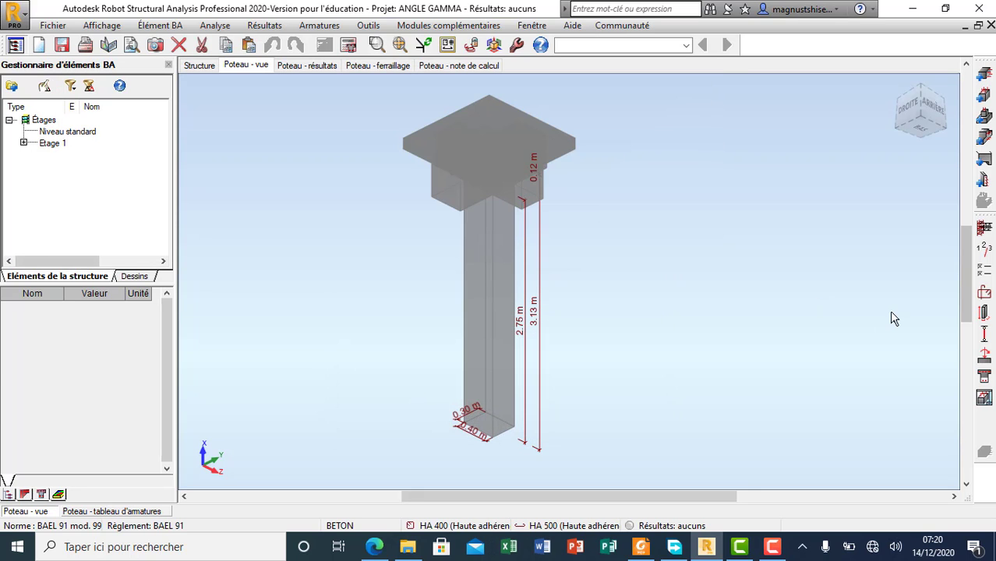
Calculate the reinforcement of column 21 and display its reinforcement results.
{"action": "left_click", "coordinate": [349, 46]}
{"action": "left_click", "coordinate": [551, 340]}
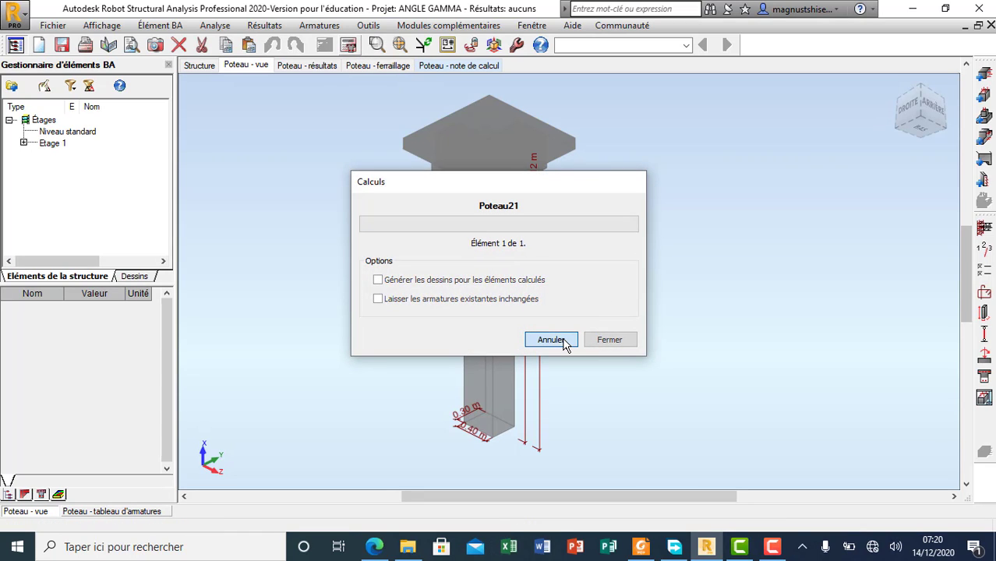
{"action": "left_click", "coordinate": [372, 67]}
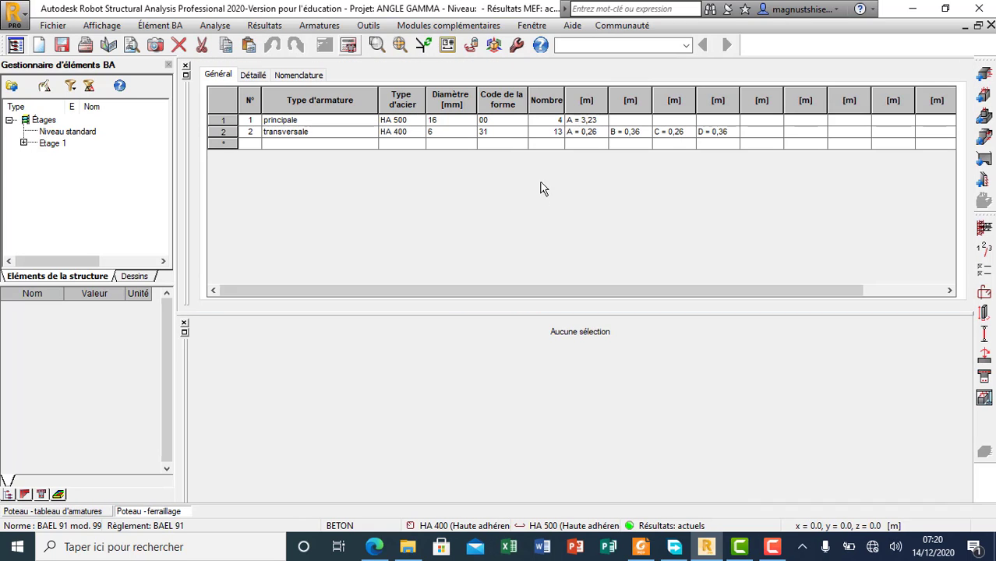
Restore the reinforcement view's split layout and inspect the bars in the column's cross-section.
{"action": "left_click", "coordinate": [186, 76]}
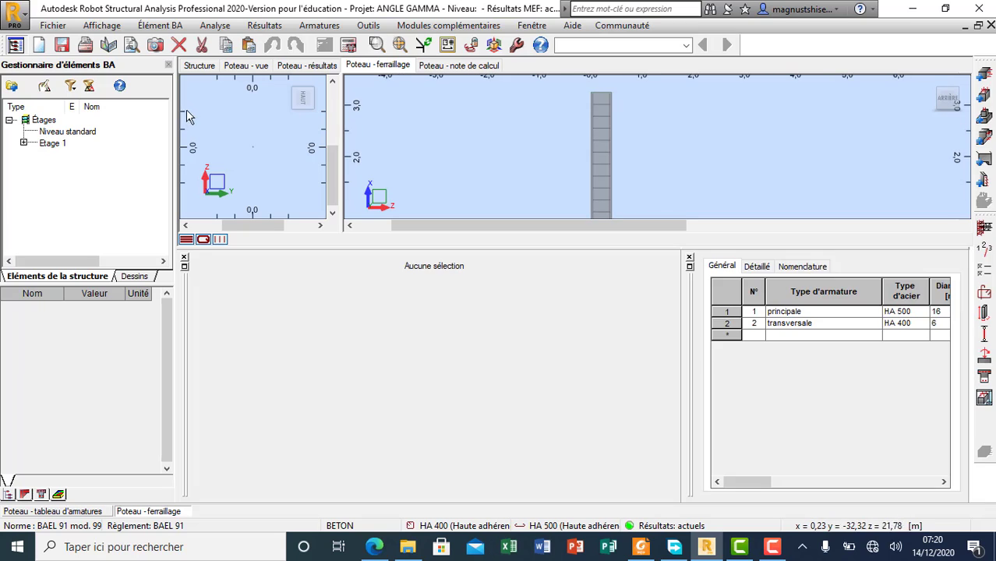
{"action": "scroll", "coordinate": [253, 148], "scroll_direction": "up", "scroll_amount": 5}
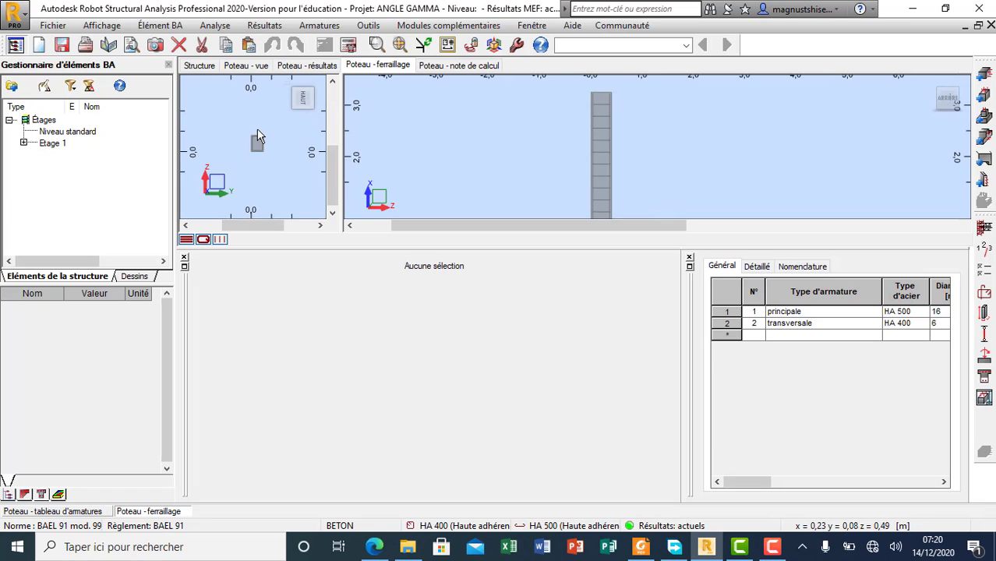
{"action": "scroll", "coordinate": [280, 148], "scroll_direction": "down", "scroll_amount": 2}
{"action": "scroll", "coordinate": [291, 133], "scroll_direction": "up", "scroll_amount": 2}
{"action": "scroll", "coordinate": [290, 152], "scroll_direction": "down", "scroll_amount": 2}
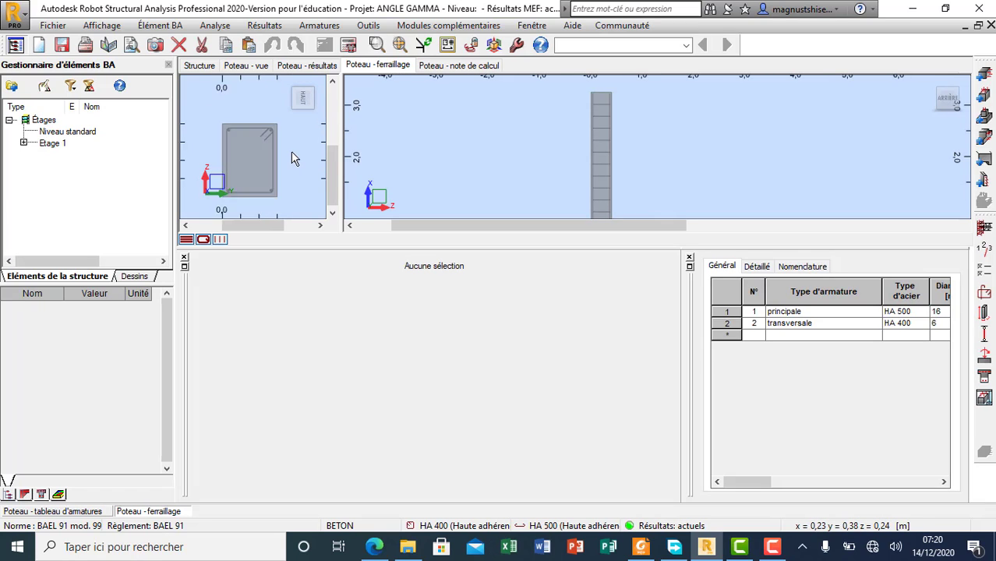
Generate the execution drawing of column 21, examine its elevation and section A-A, and return to the reinforcement view.
{"action": "scroll", "coordinate": [275, 184], "scroll_direction": "up", "scroll_amount": 1}
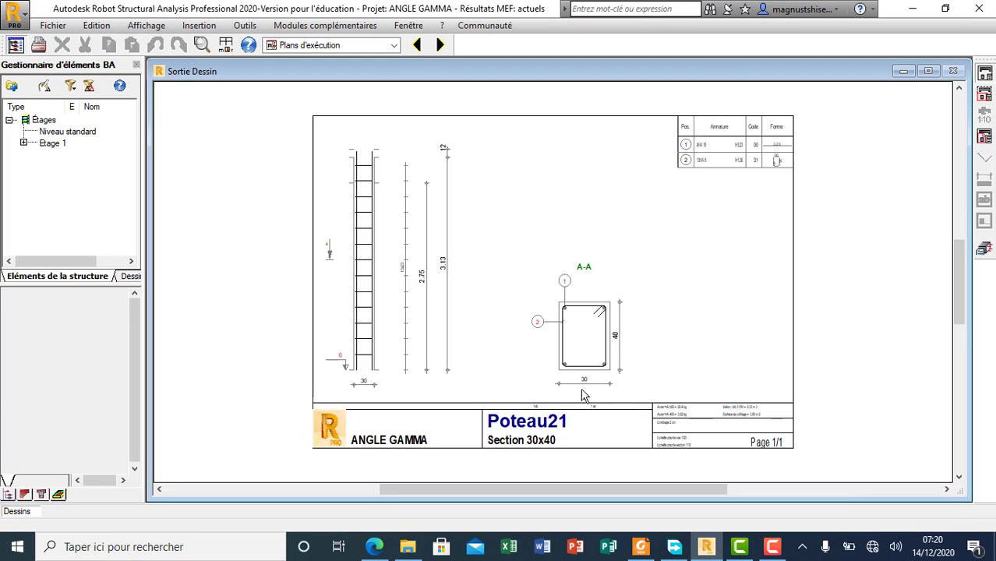
{"action": "scroll", "coordinate": [730, 148], "scroll_direction": "up", "scroll_amount": 4}
{"action": "scroll", "coordinate": [596, 234], "scroll_direction": "down", "scroll_amount": 5}
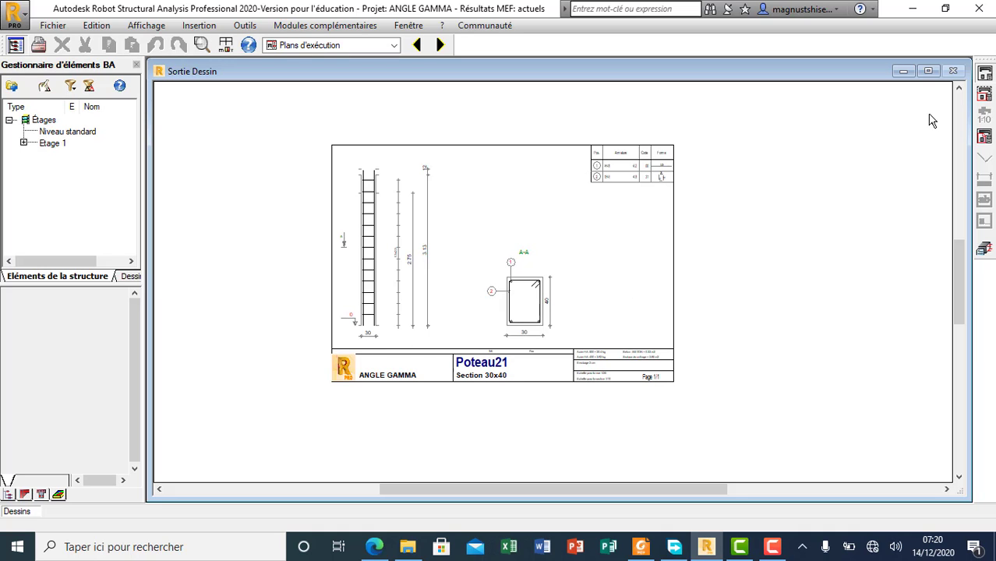
{"action": "left_click", "coordinate": [984, 248]}
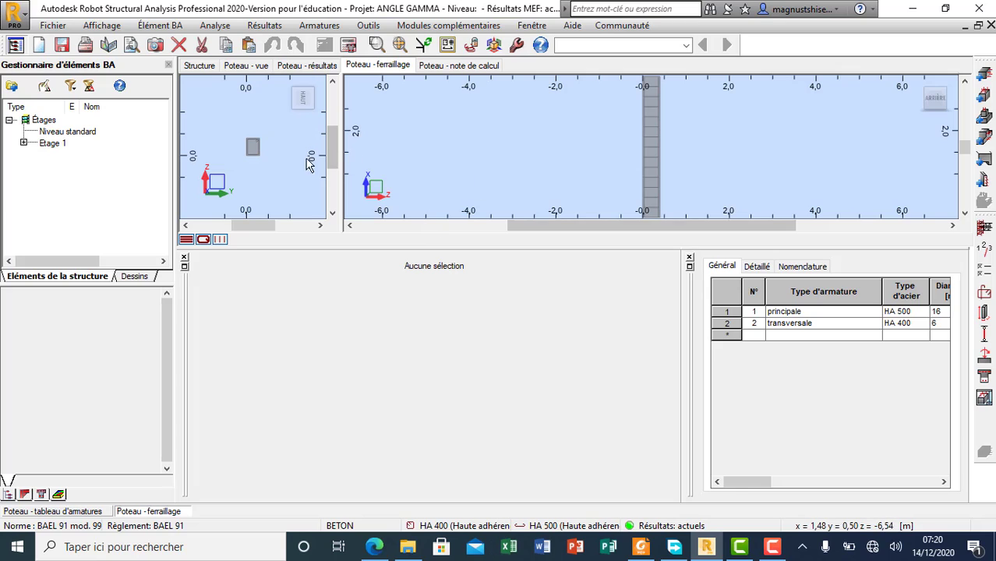
Examine the column's ELU interaction curves and safety coefficients, and return to the column's 3D view.
{"action": "left_click", "coordinate": [300, 66]}
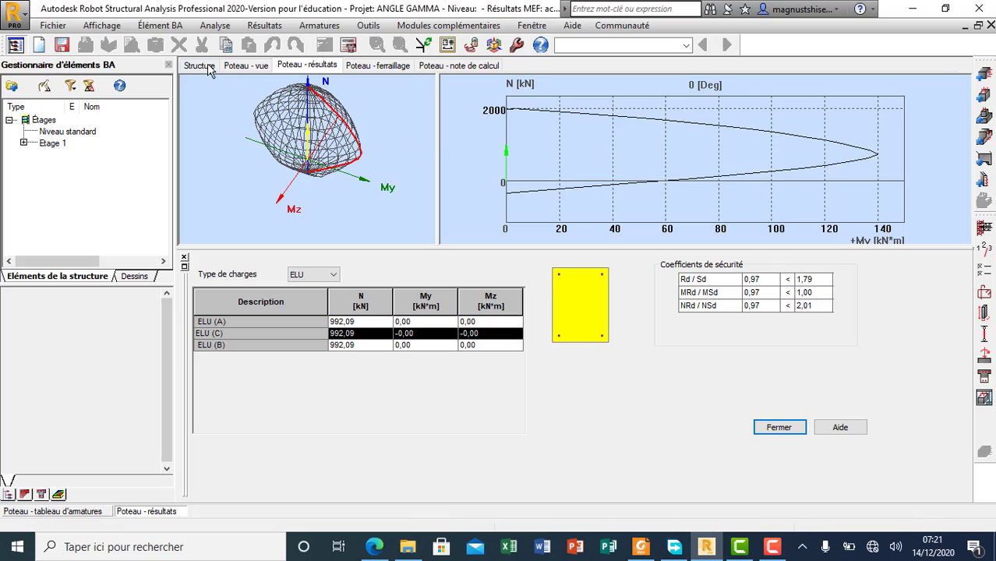
{"action": "left_click", "coordinate": [261, 66]}
{"action": "scroll", "coordinate": [602, 239], "scroll_direction": "down", "scroll_amount": 2}
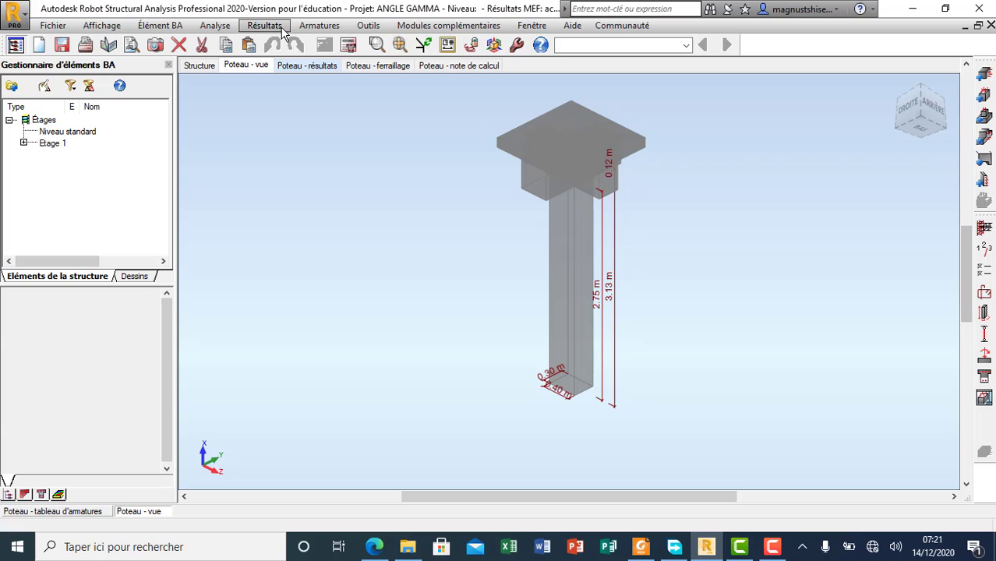
Open the column reinforcement editor and check the properties of the principal longitudinal bars.
{"action": "left_click", "coordinate": [319, 26]}
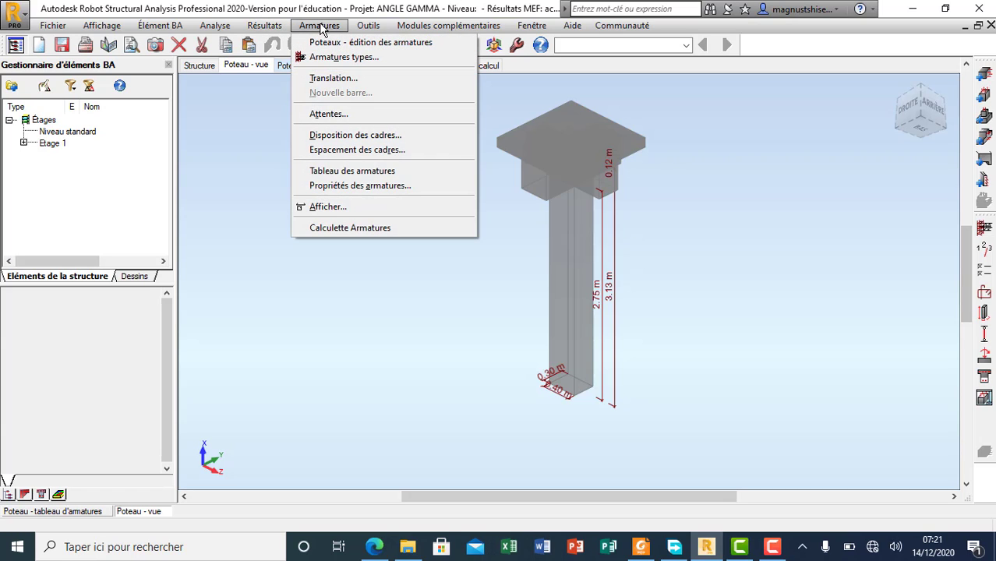
{"action": "left_click", "coordinate": [386, 44]}
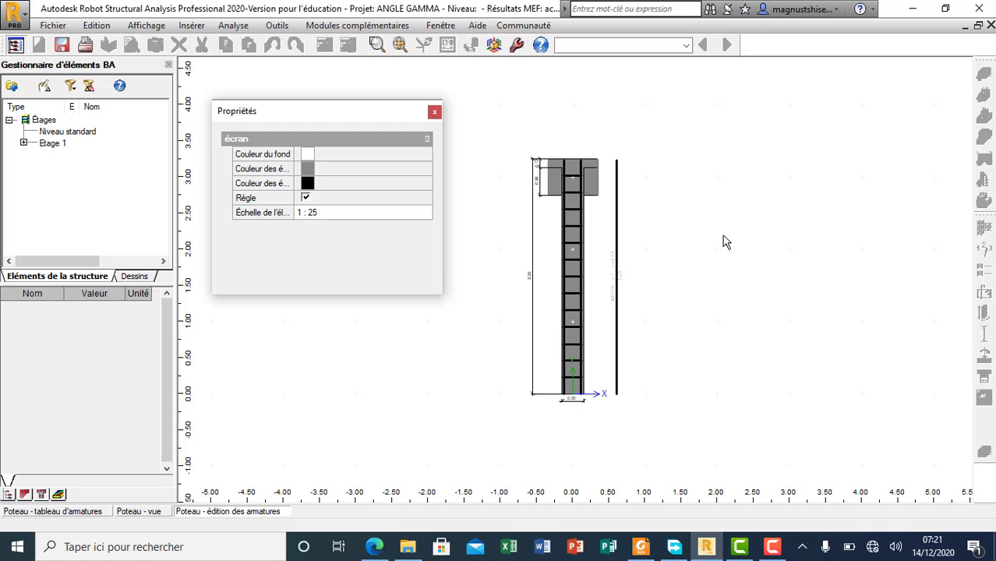
{"action": "left_click", "coordinate": [564, 253]}
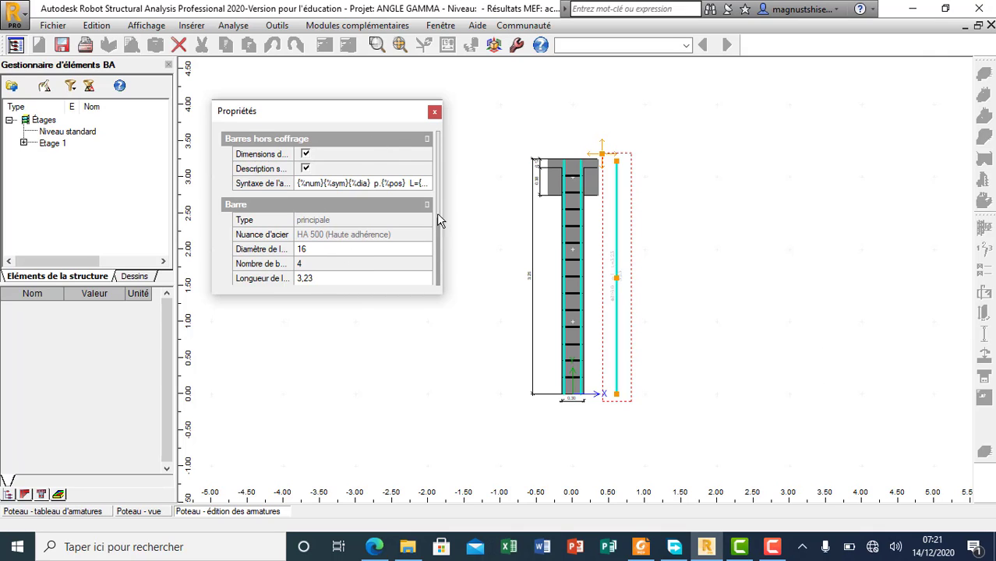
{"action": "left_click", "coordinate": [690, 196]}
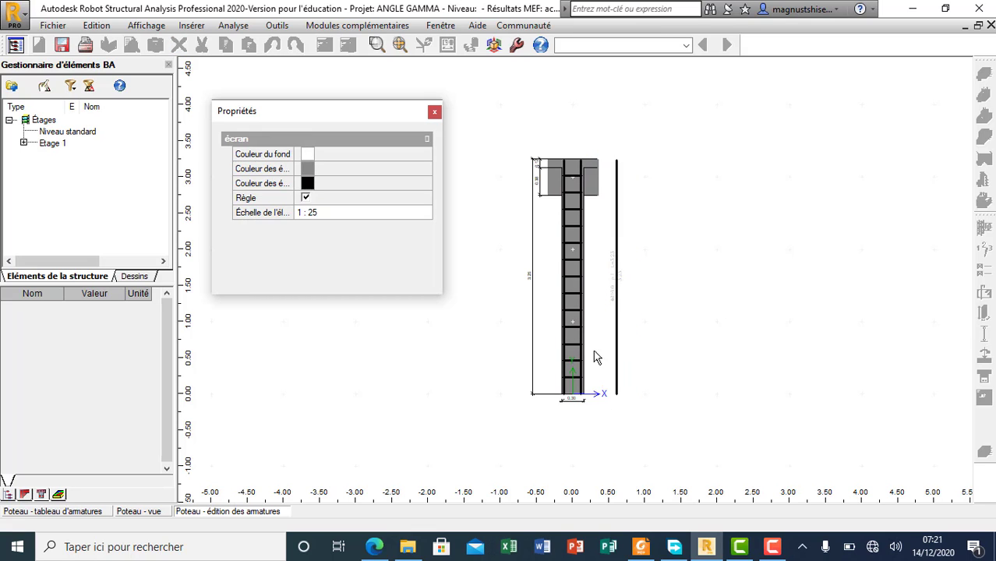
Examine the description and length dimension of the principal bars drawn beside the column elevation.
{"action": "scroll", "coordinate": [619, 326], "scroll_direction": "up", "scroll_amount": 5}
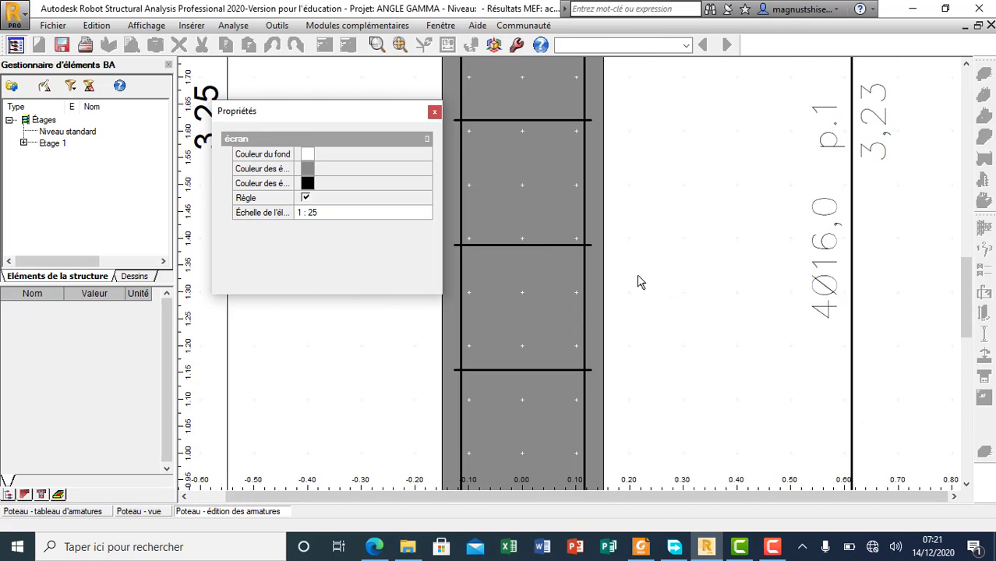
{"action": "scroll", "coordinate": [667, 327], "scroll_direction": "down", "scroll_amount": 3}
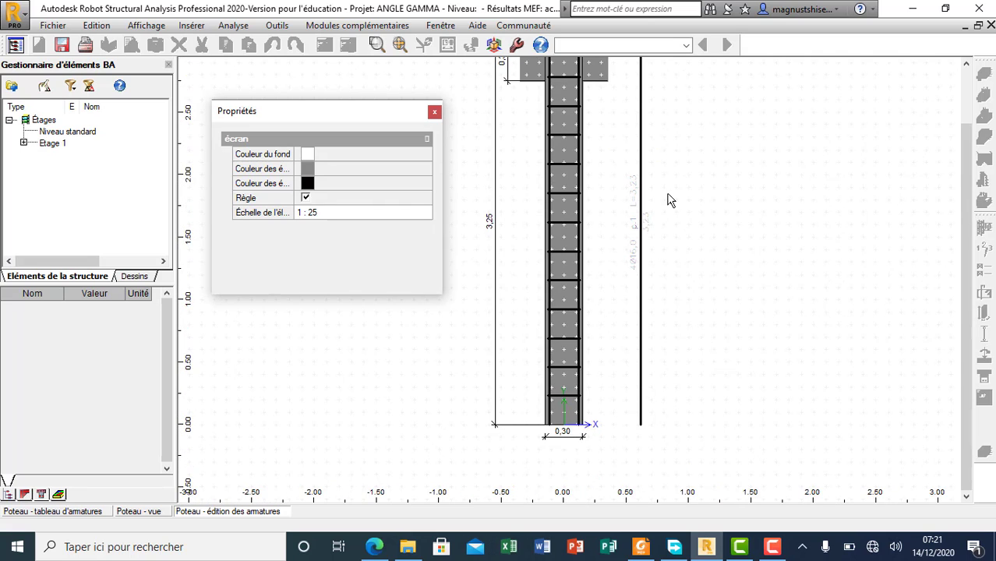
{"action": "scroll", "coordinate": [633, 228], "scroll_direction": "up", "scroll_amount": 4}
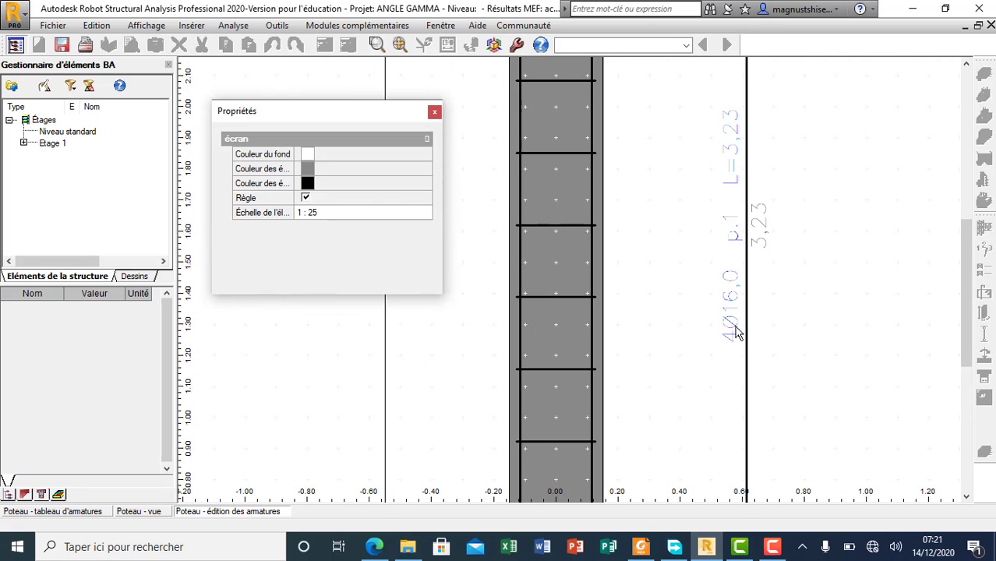
{"action": "scroll", "coordinate": [752, 220], "scroll_direction": "up", "scroll_amount": 3}
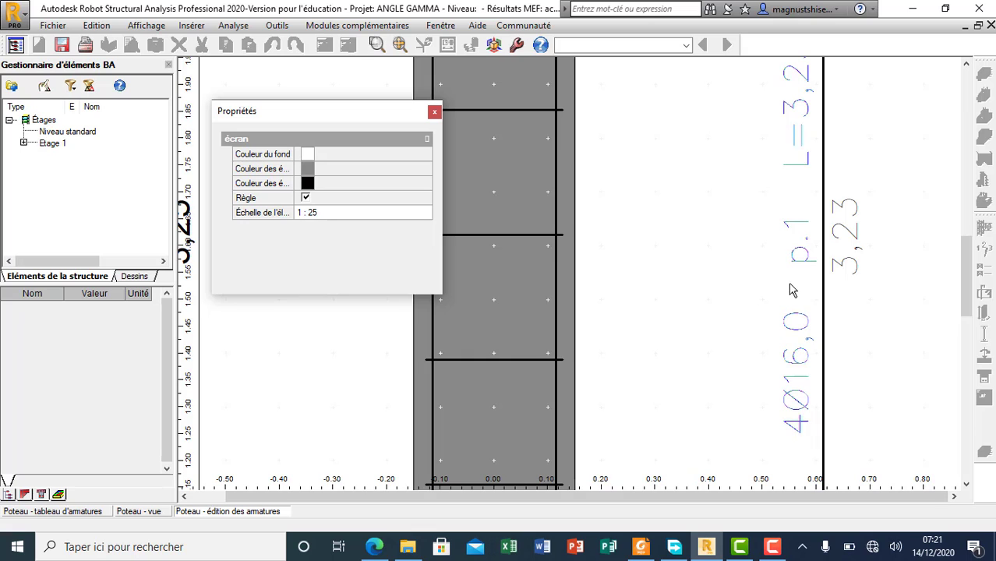
{"action": "scroll", "coordinate": [764, 227], "scroll_direction": "down", "scroll_amount": 2}
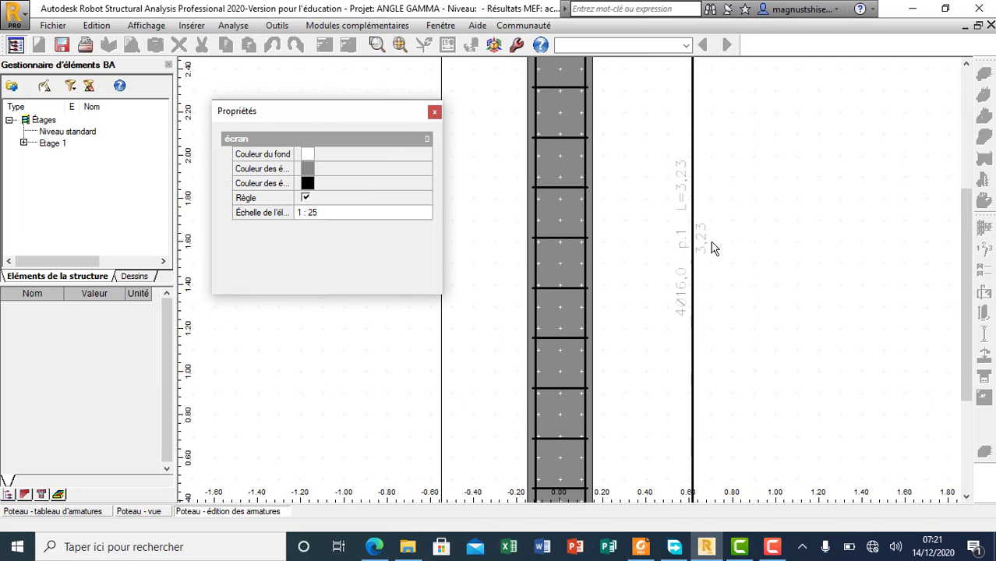
{"action": "scroll", "coordinate": [668, 233], "scroll_direction": "down", "scroll_amount": 1}
{"action": "scroll", "coordinate": [668, 234], "scroll_direction": "down", "scroll_amount": 1}
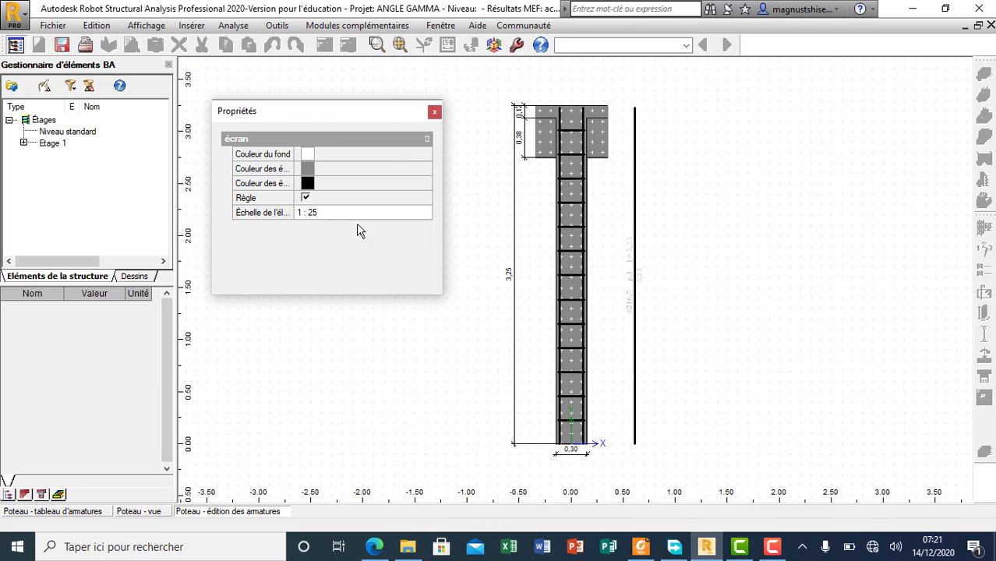
Change the fill colour of the column's concrete elements to light cyan (RGB 128, 255, 255).
{"action": "left_click", "coordinate": [306, 170]}
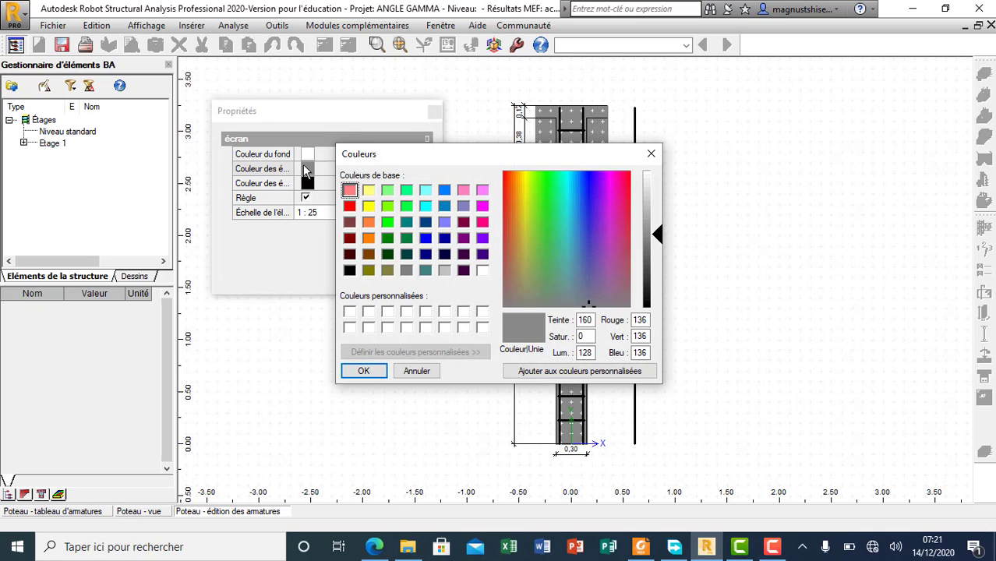
{"action": "left_click", "coordinate": [426, 191]}
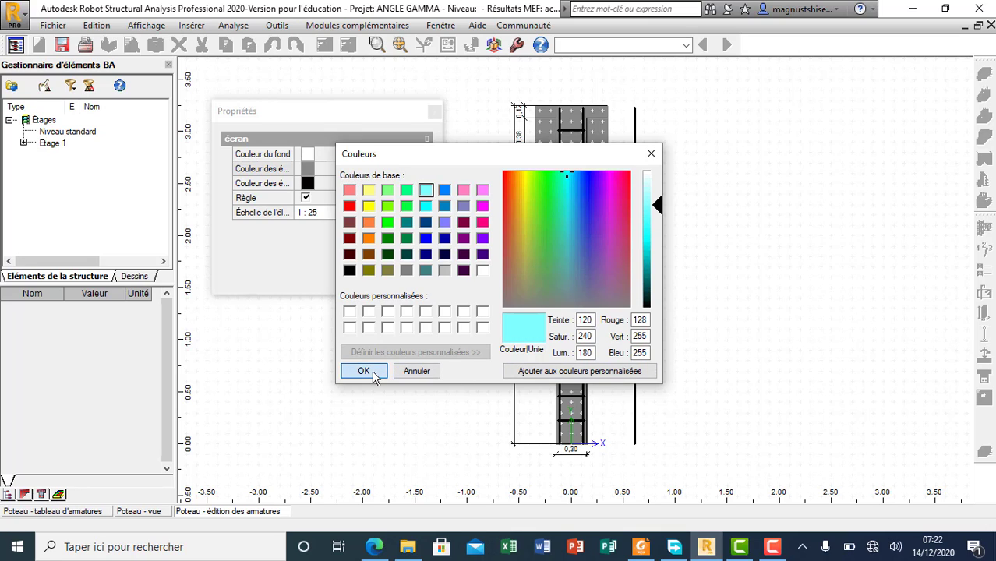
{"action": "left_click", "coordinate": [363, 371]}
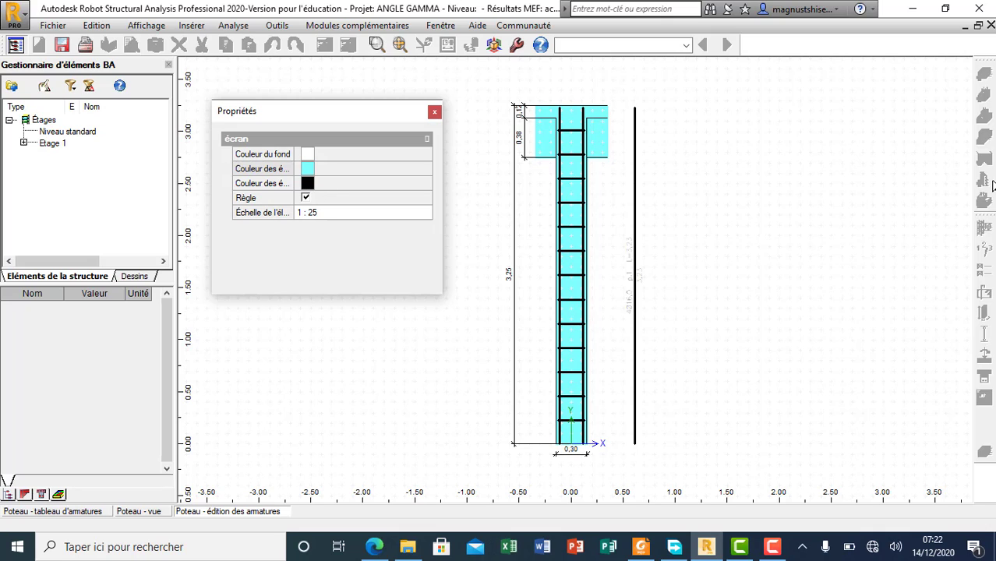
Check the recoloured column elevation and close the display properties.
{"action": "scroll", "coordinate": [644, 318], "scroll_direction": "up", "scroll_amount": 2}
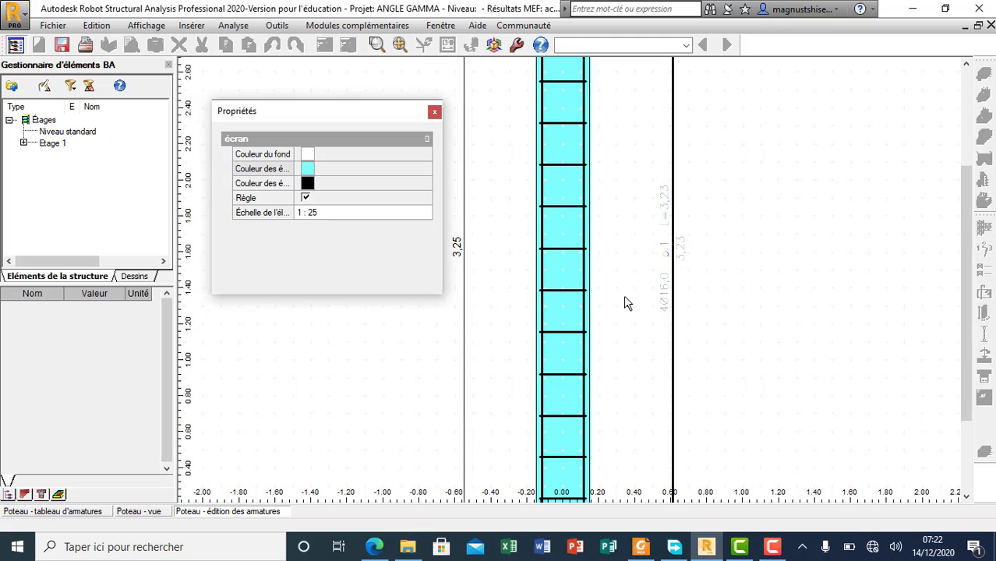
{"action": "scroll", "coordinate": [627, 303], "scroll_direction": "down", "scroll_amount": 2}
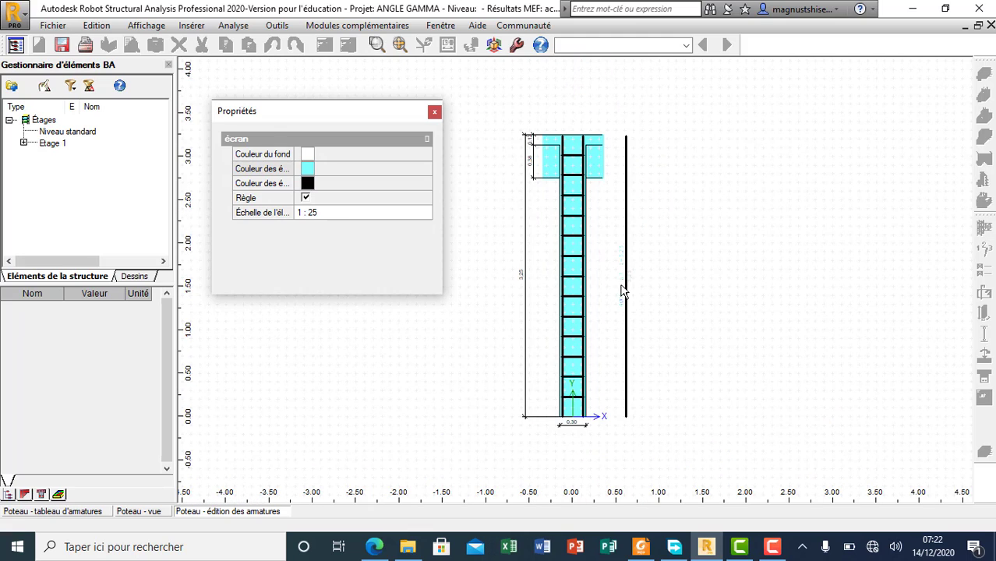
{"action": "left_click", "coordinate": [435, 113]}
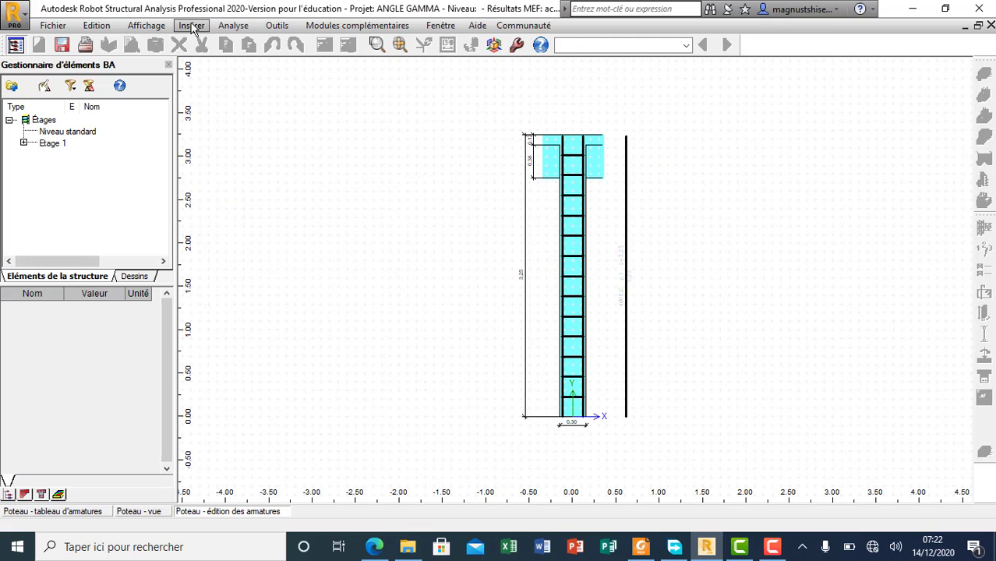
Insert a downward-looking section cut across the lower part of the column at a height of about 0.90 m.
{"action": "left_click", "coordinate": [234, 26]}
{"action": "mouse_move", "coordinate": [188, 26]}
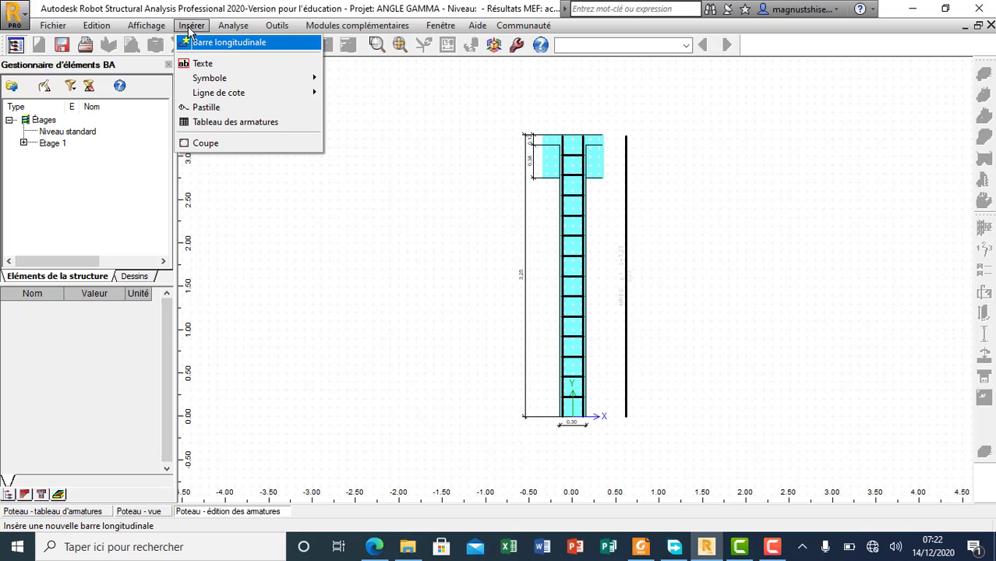
{"action": "left_click", "coordinate": [205, 143]}
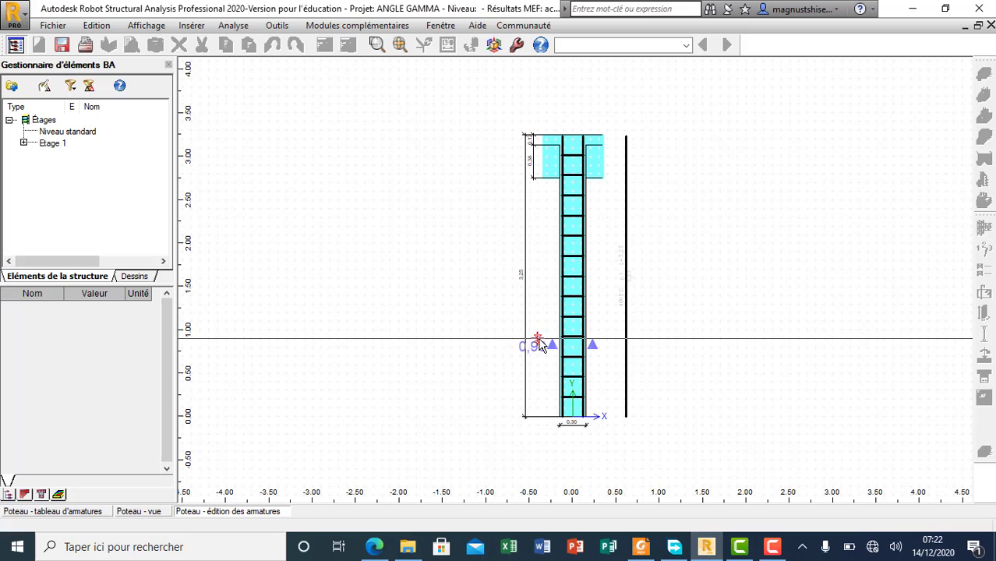
{"action": "left_click", "coordinate": [615, 341]}
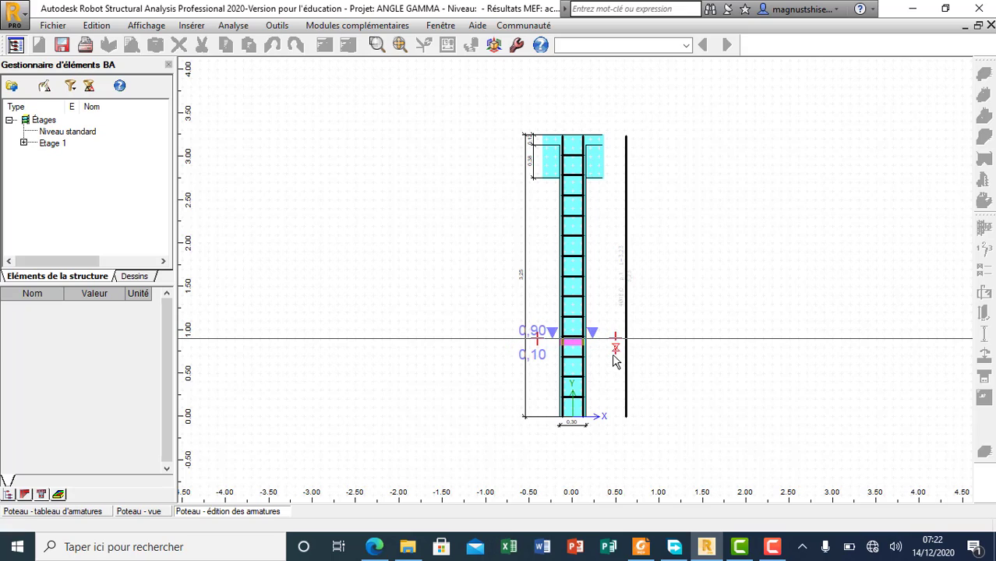
{"action": "left_click", "coordinate": [615, 370]}
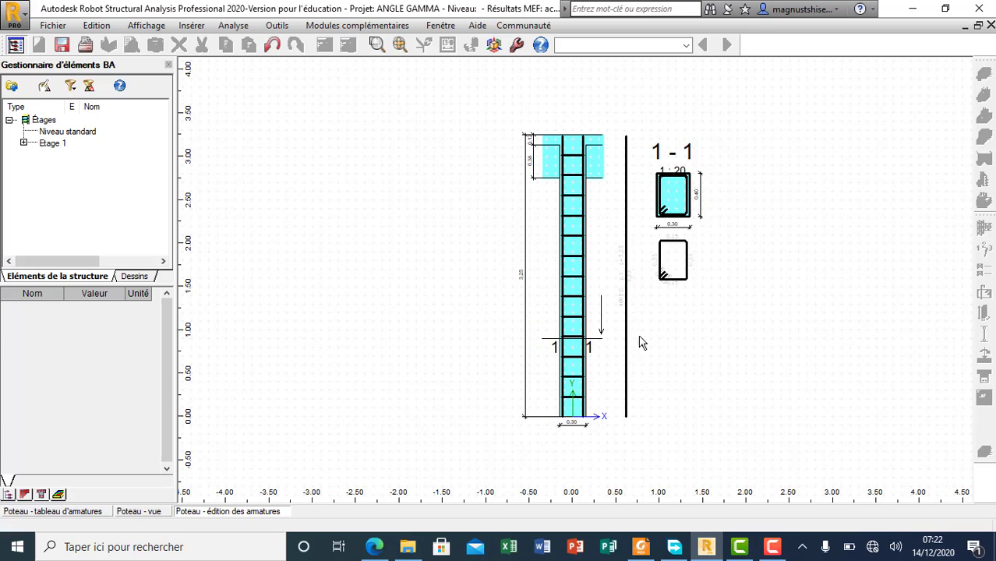
{"action": "scroll", "coordinate": [678, 211], "scroll_direction": "up", "scroll_amount": 2}
{"action": "scroll", "coordinate": [705, 139], "scroll_direction": "up", "scroll_amount": 2}
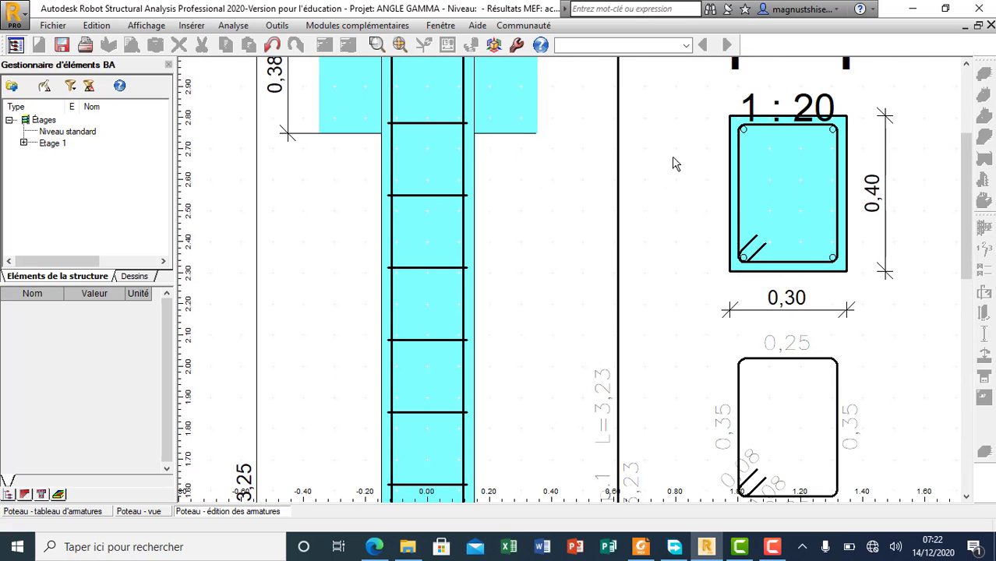
{"action": "scroll", "coordinate": [689, 153], "scroll_direction": "down", "scroll_amount": 2}
{"action": "scroll", "coordinate": [558, 208], "scroll_direction": "down", "scroll_amount": 2}
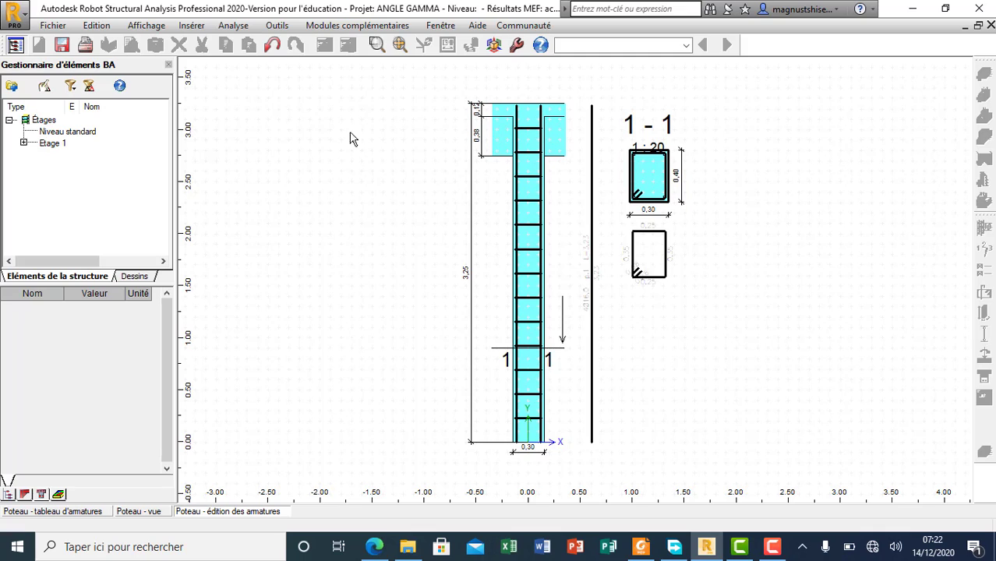
Insert a second downward-looking section cut across the column at a height of about 2.10 m.
{"action": "left_click", "coordinate": [227, 29]}
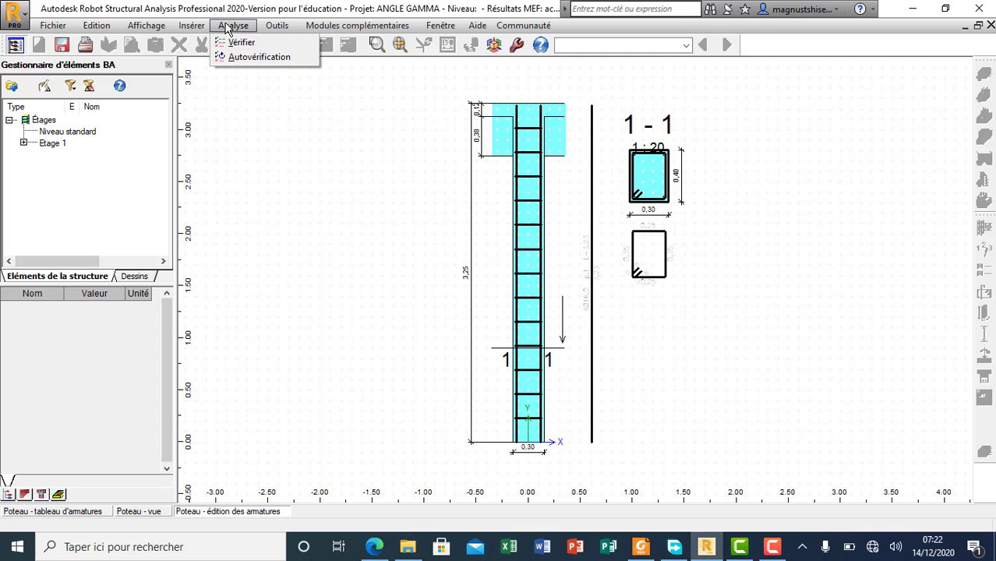
{"action": "mouse_move", "coordinate": [200, 29]}
{"action": "left_click", "coordinate": [217, 144]}
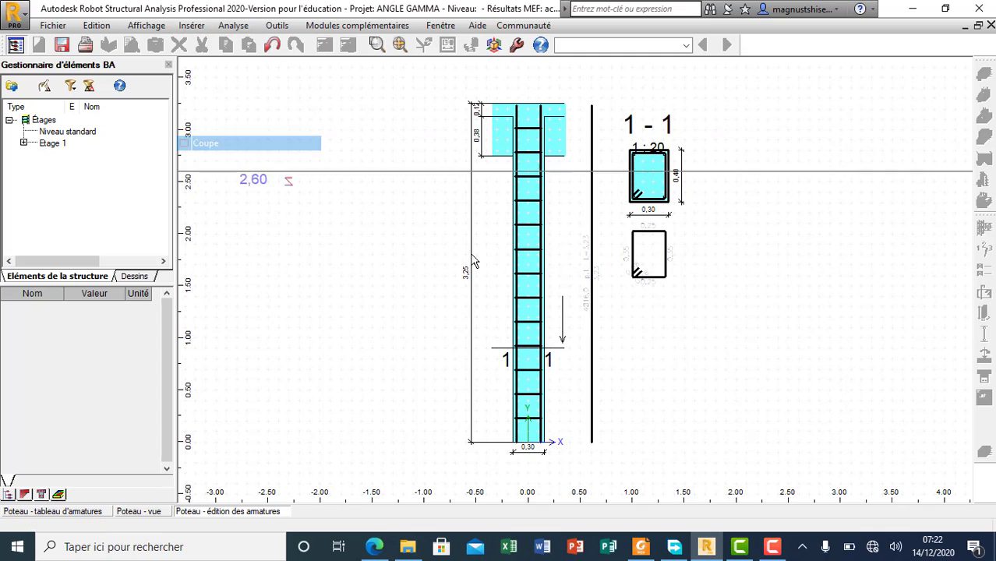
{"action": "left_click", "coordinate": [528, 228]}
{"action": "left_click", "coordinate": [569, 236]}
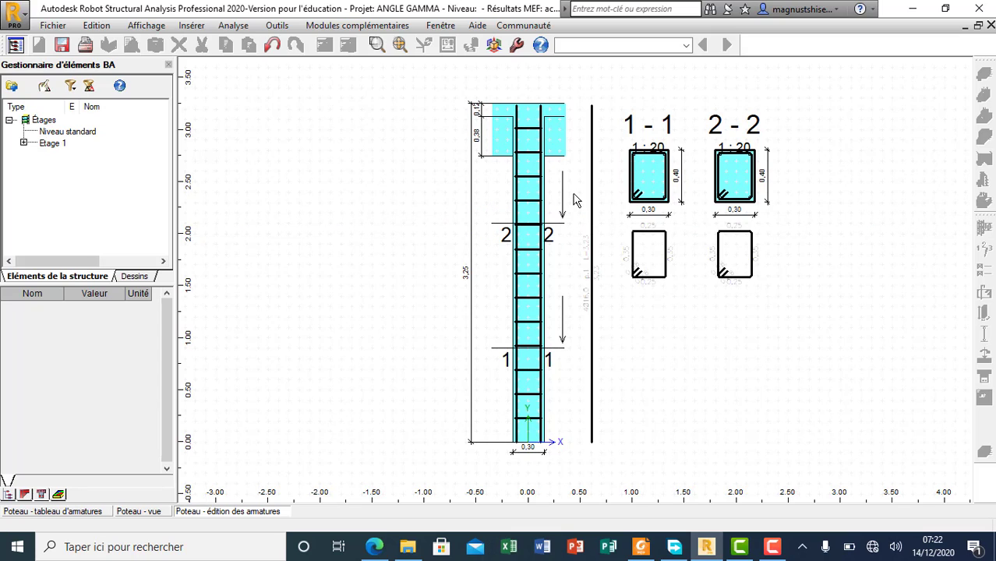
{"action": "scroll", "coordinate": [747, 160], "scroll_direction": "up", "scroll_amount": 3}
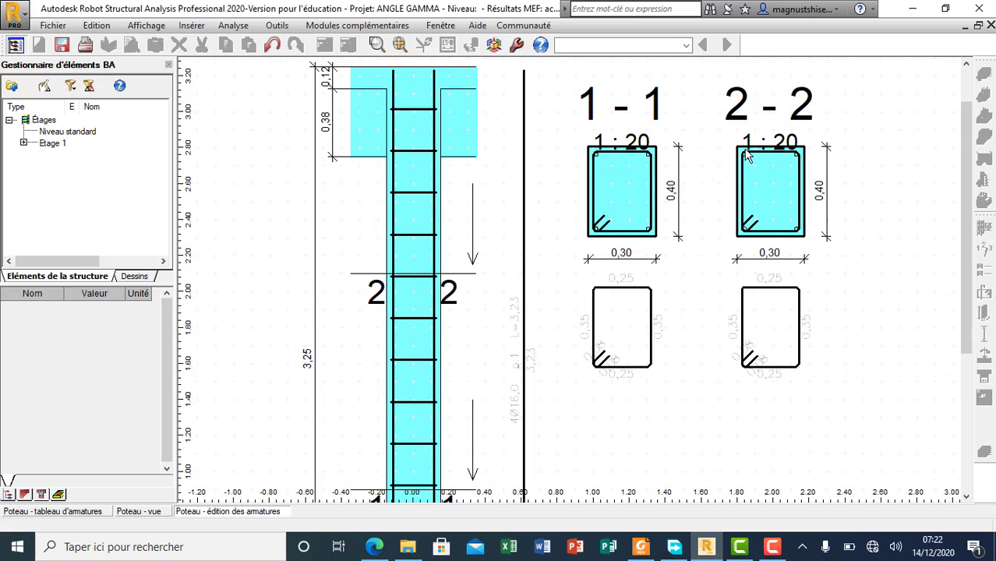
{"action": "scroll", "coordinate": [792, 165], "scroll_direction": "up", "scroll_amount": 2}
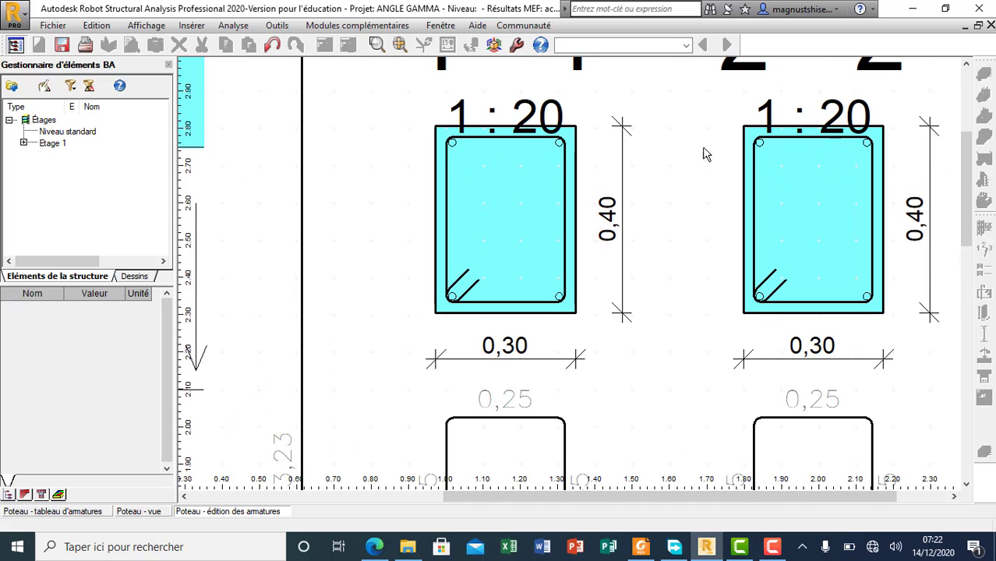
{"action": "scroll", "coordinate": [643, 156], "scroll_direction": "down", "scroll_amount": 3}
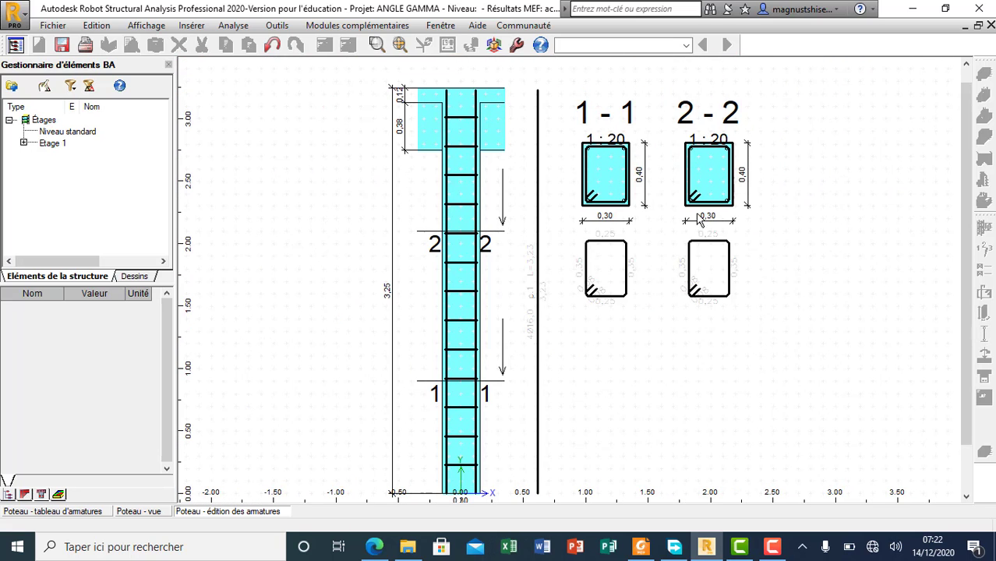
{"action": "scroll", "coordinate": [561, 247], "scroll_direction": "down", "scroll_amount": 1}
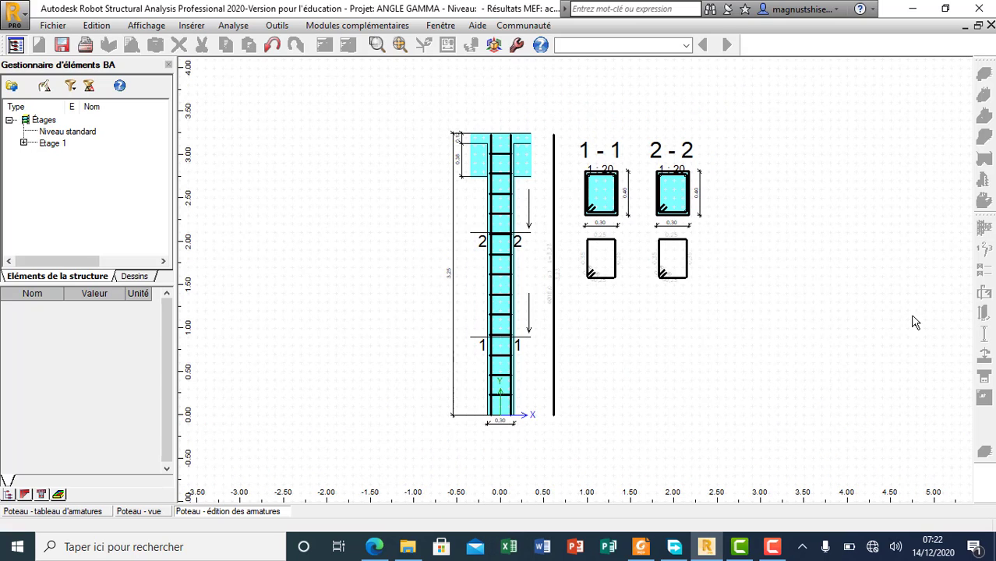
Insert a third, upward-looking section cut through the beam zone at the column head, at a height of about 2.90 m.
{"action": "left_click", "coordinate": [233, 25]}
{"action": "mouse_move", "coordinate": [190, 35]}
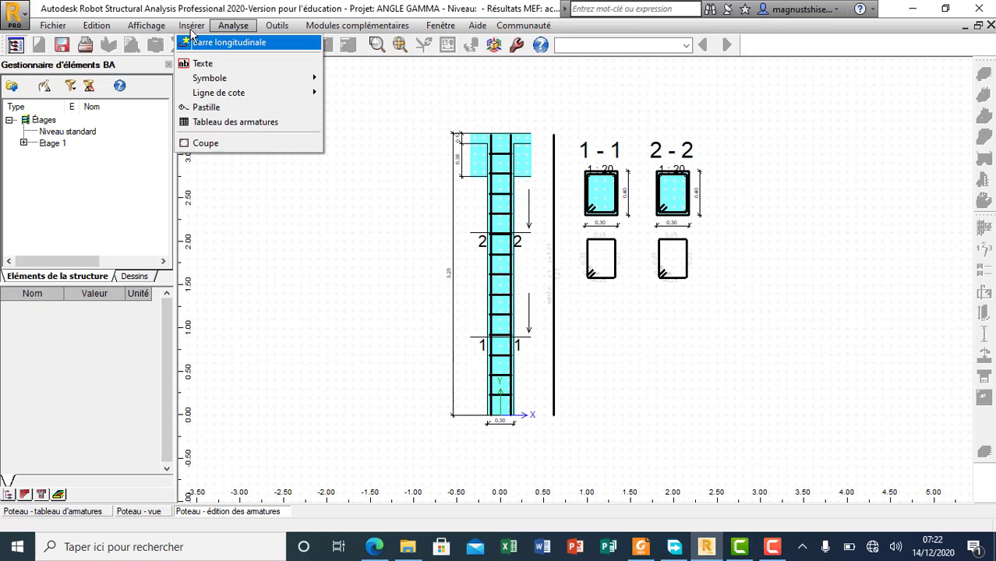
{"action": "left_click", "coordinate": [205, 143]}
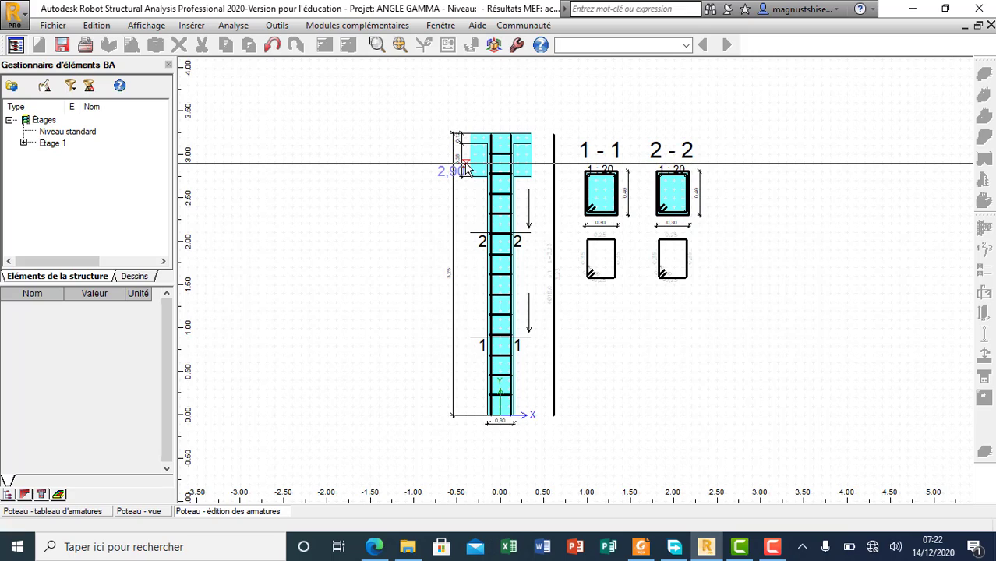
{"action": "left_click", "coordinate": [465, 166]}
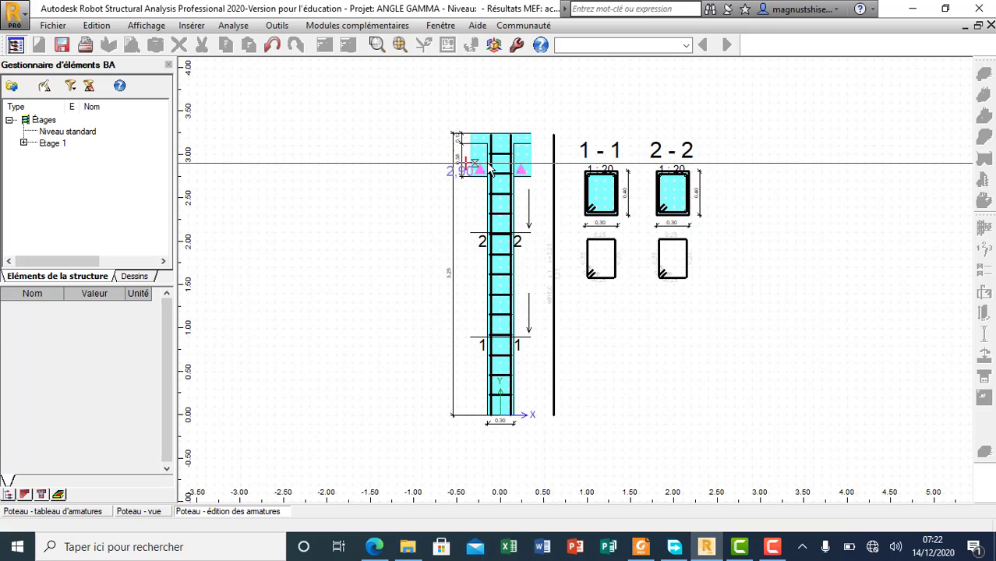
{"action": "left_click", "coordinate": [554, 167]}
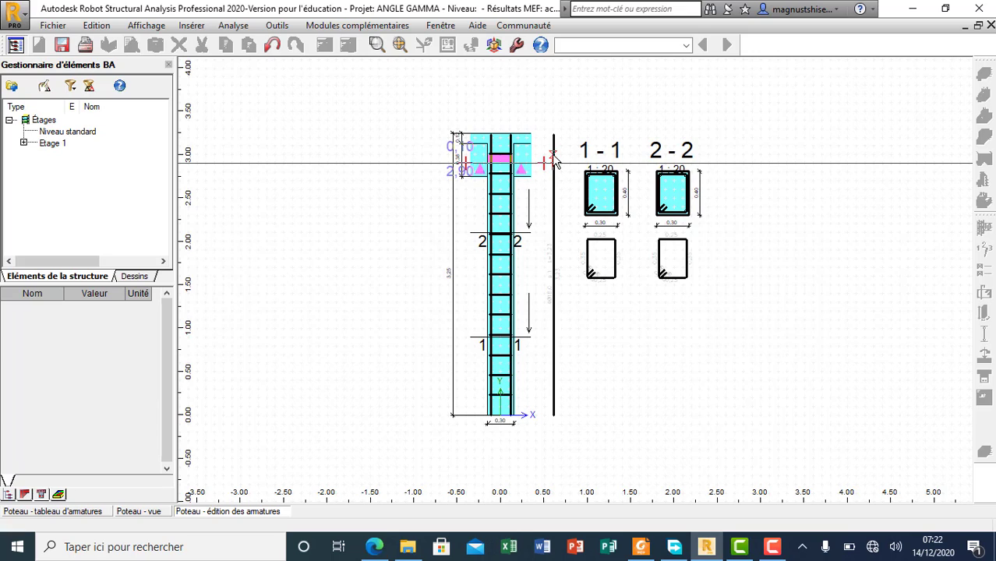
{"action": "left_click", "coordinate": [553, 148]}
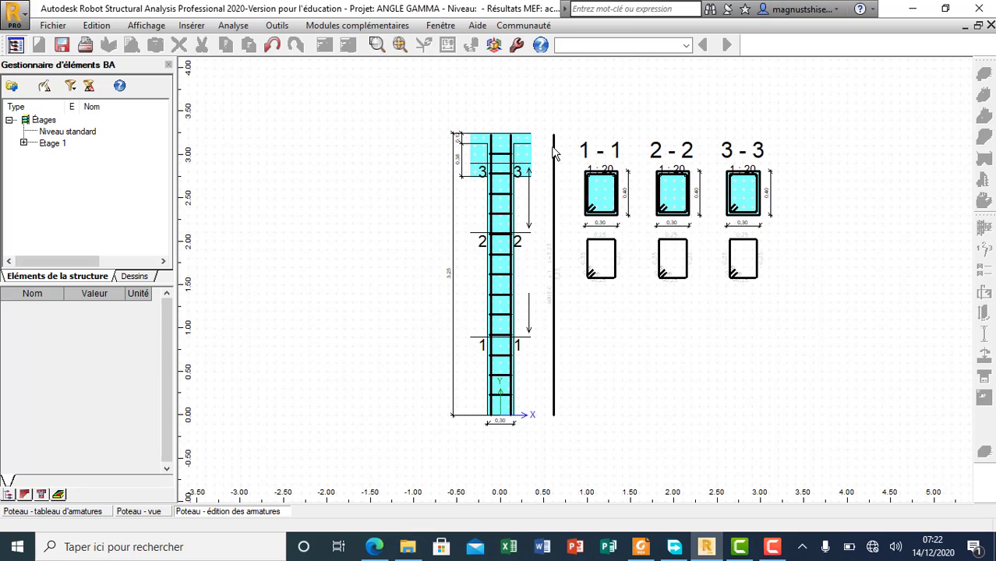
{"action": "scroll", "coordinate": [753, 193], "scroll_direction": "up", "scroll_amount": 3}
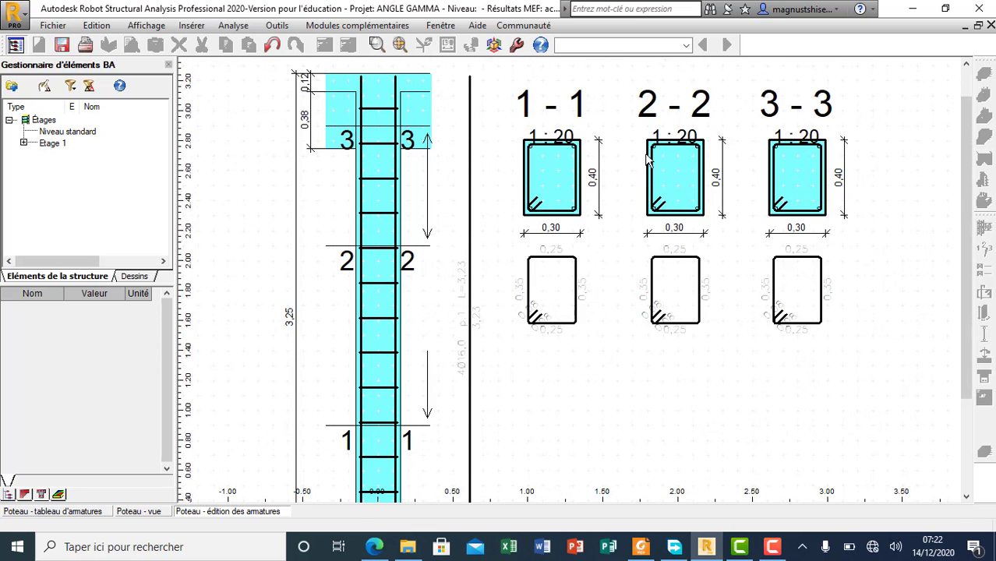
{"action": "scroll", "coordinate": [635, 145], "scroll_direction": "down", "scroll_amount": 4}
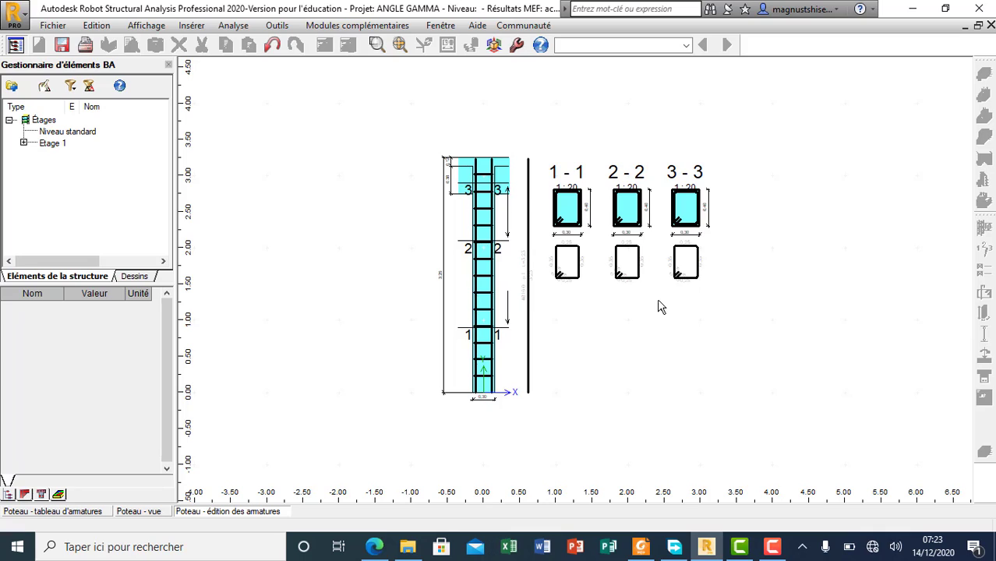
Insert the reinforcement table in the empty area below the three section drawings.
{"action": "left_click", "coordinate": [203, 27]}
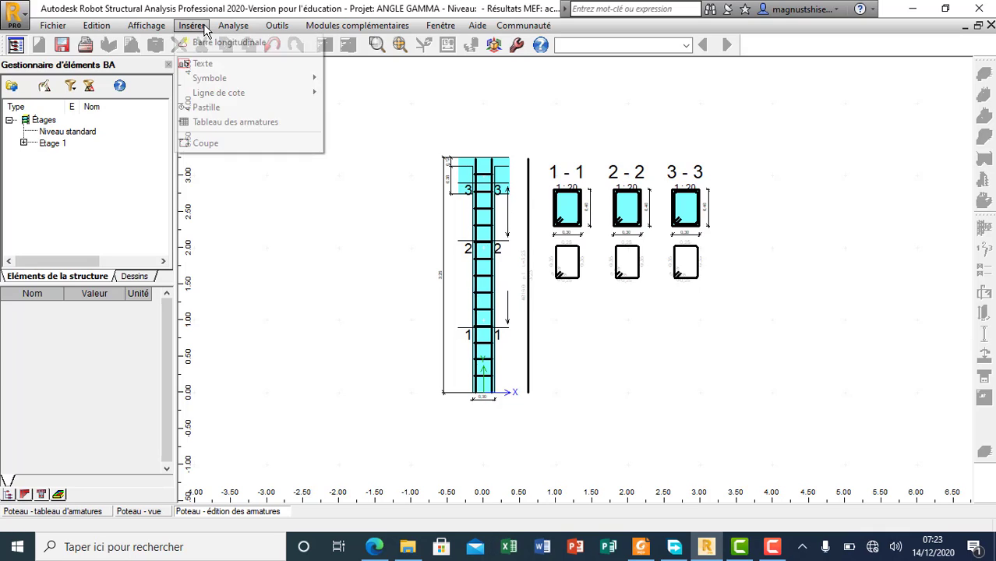
{"action": "left_click", "coordinate": [218, 125]}
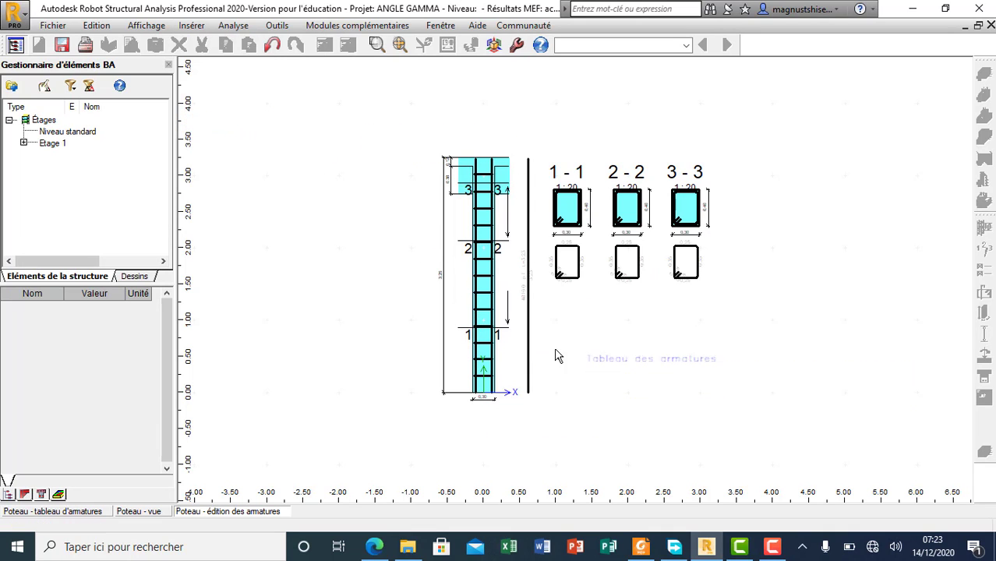
{"action": "left_click", "coordinate": [558, 357]}
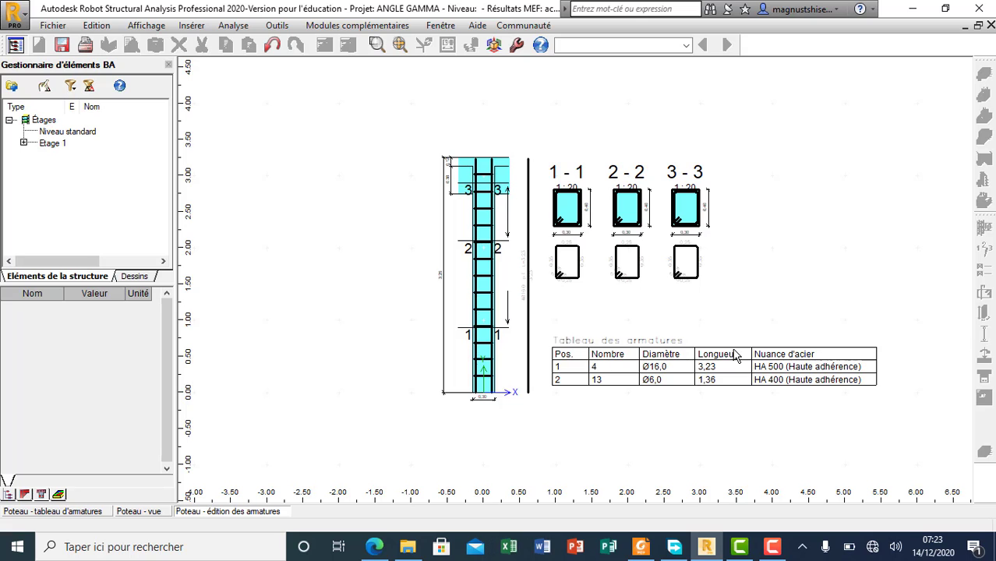
{"action": "scroll", "coordinate": [683, 374], "scroll_direction": "up", "scroll_amount": 2}
{"action": "scroll", "coordinate": [529, 358], "scroll_direction": "up", "scroll_amount": 2}
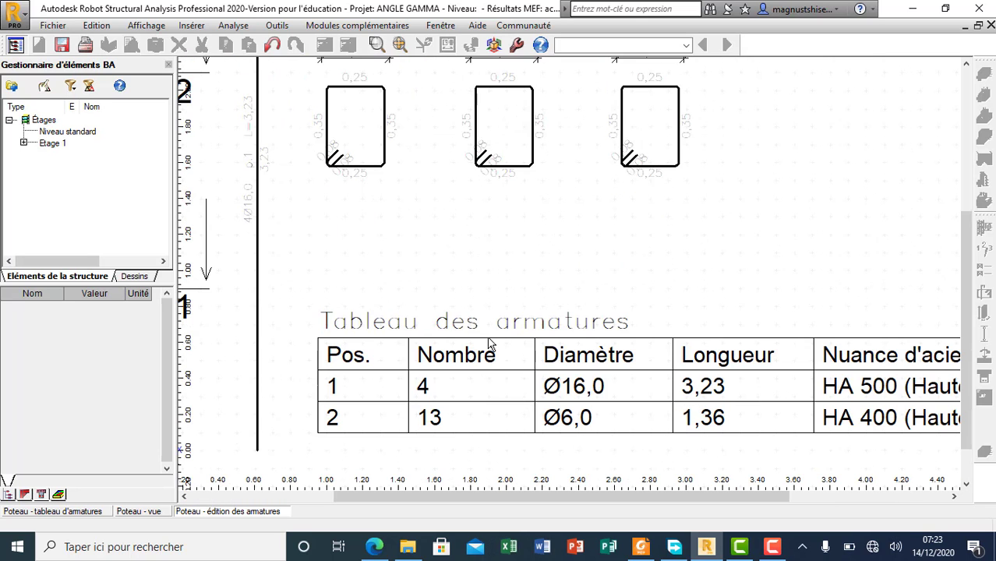
{"action": "scroll", "coordinate": [569, 316], "scroll_direction": "down", "scroll_amount": 2}
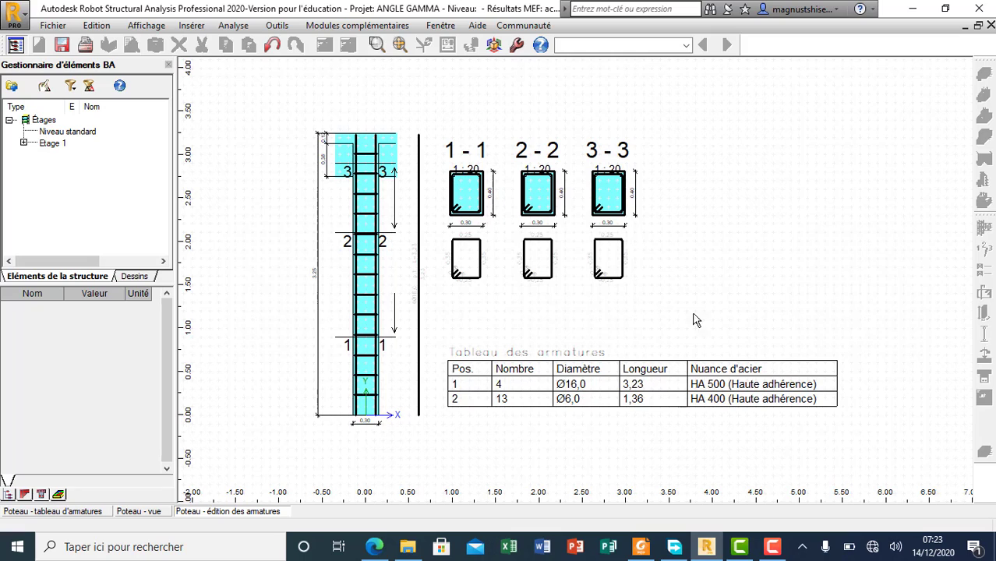
Examine the dimensions of the concrete sections and of the stirrups drawn beneath them.
{"action": "scroll", "coordinate": [471, 187], "scroll_direction": "up", "scroll_amount": 2}
{"action": "scroll", "coordinate": [457, 144], "scroll_direction": "up", "scroll_amount": 3}
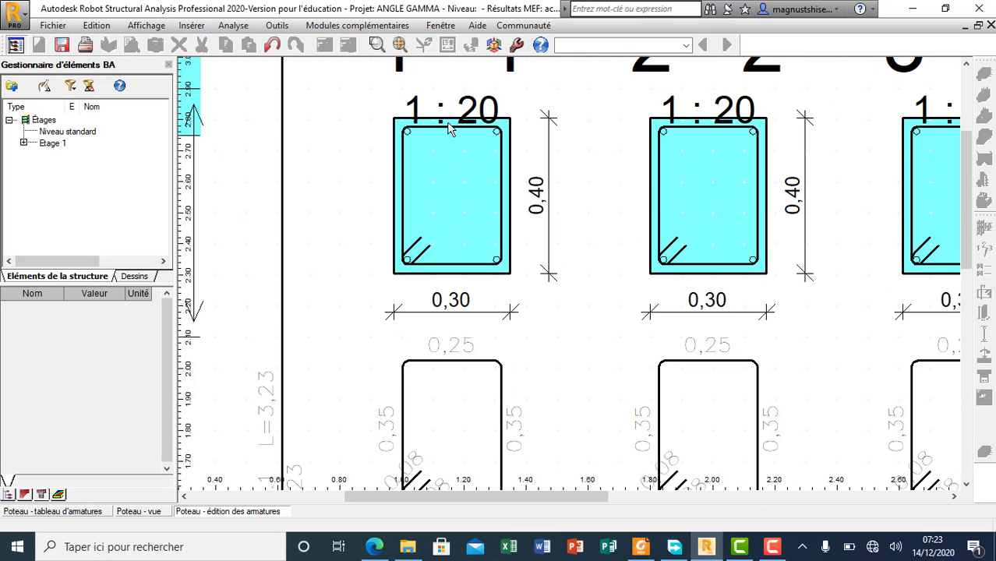
{"action": "scroll", "coordinate": [386, 222], "scroll_direction": "down", "scroll_amount": 4}
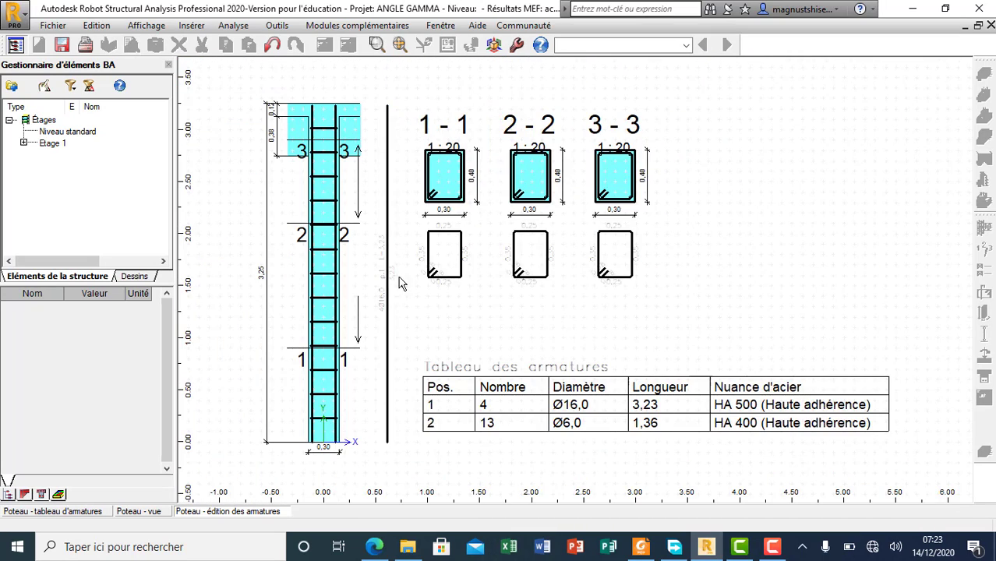
{"action": "scroll", "coordinate": [446, 256], "scroll_direction": "up", "scroll_amount": 2}
{"action": "scroll", "coordinate": [446, 255], "scroll_direction": "up", "scroll_amount": 2}
{"action": "scroll", "coordinate": [456, 229], "scroll_direction": "down", "scroll_amount": 3}
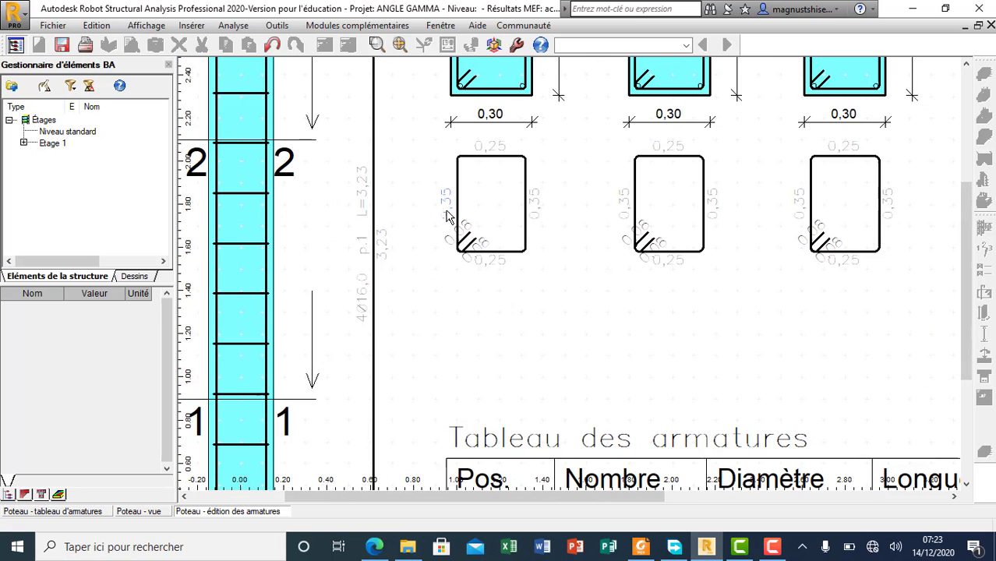
{"action": "scroll", "coordinate": [477, 236], "scroll_direction": "down", "scroll_amount": 3}
{"action": "scroll", "coordinate": [549, 230], "scroll_direction": "up", "scroll_amount": 1}
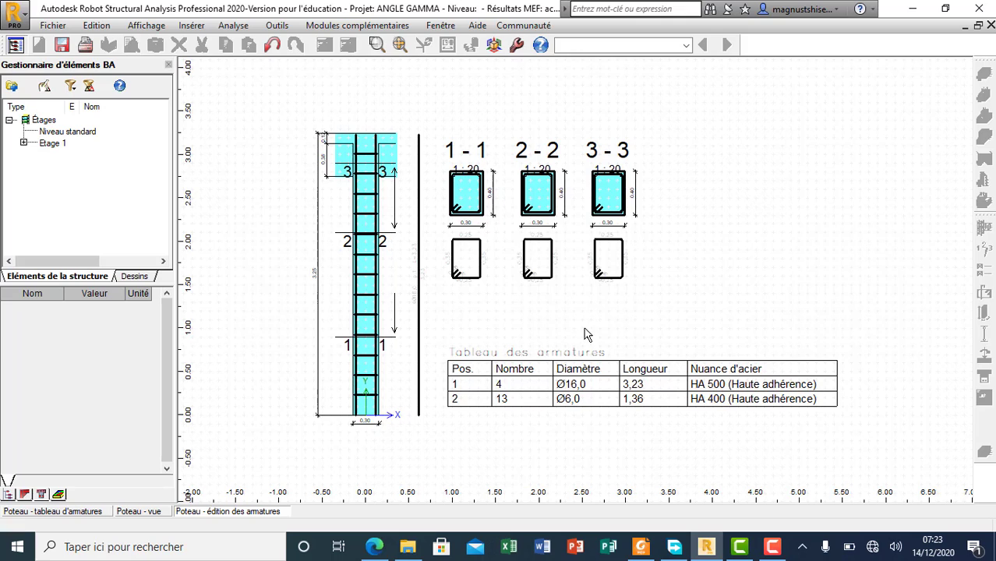
Export the column's execution drawing to the Documents folder as a RealDWG 2007 file named PLAN D'EXECUTION POTEAU.
{"action": "left_click", "coordinate": [62, 27]}
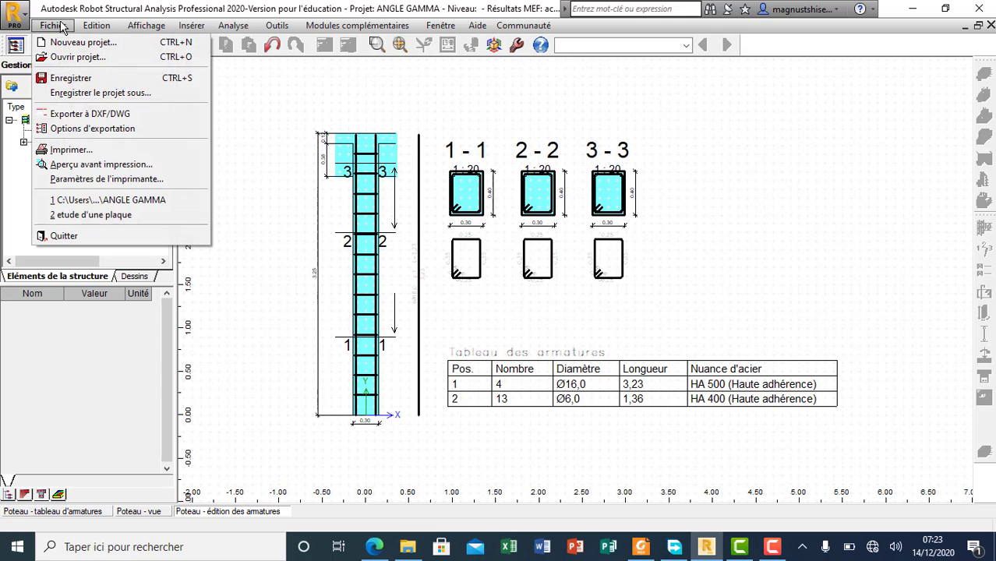
{"action": "left_click", "coordinate": [137, 115]}
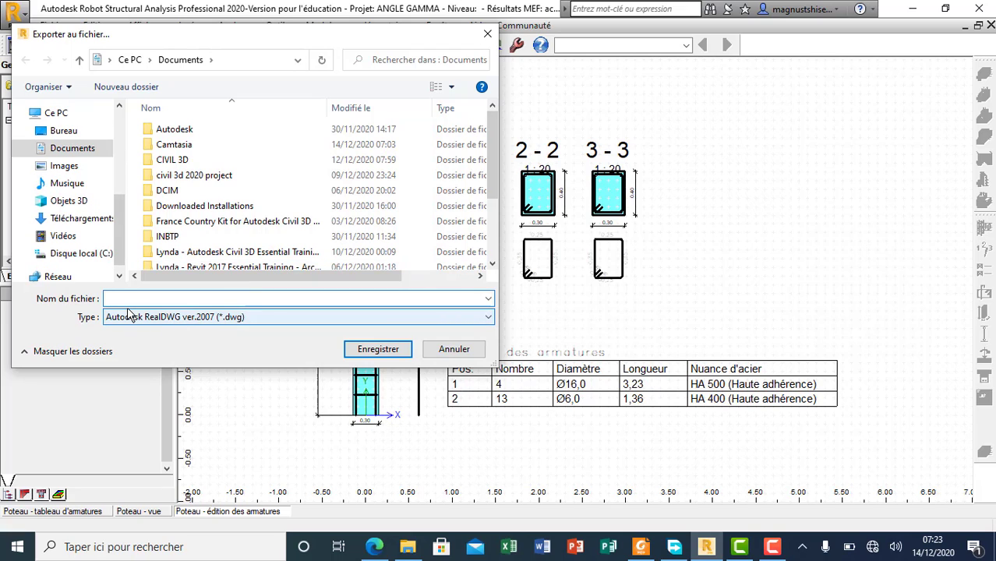
{"action": "type", "text": "PLAN D'EXECUT"}
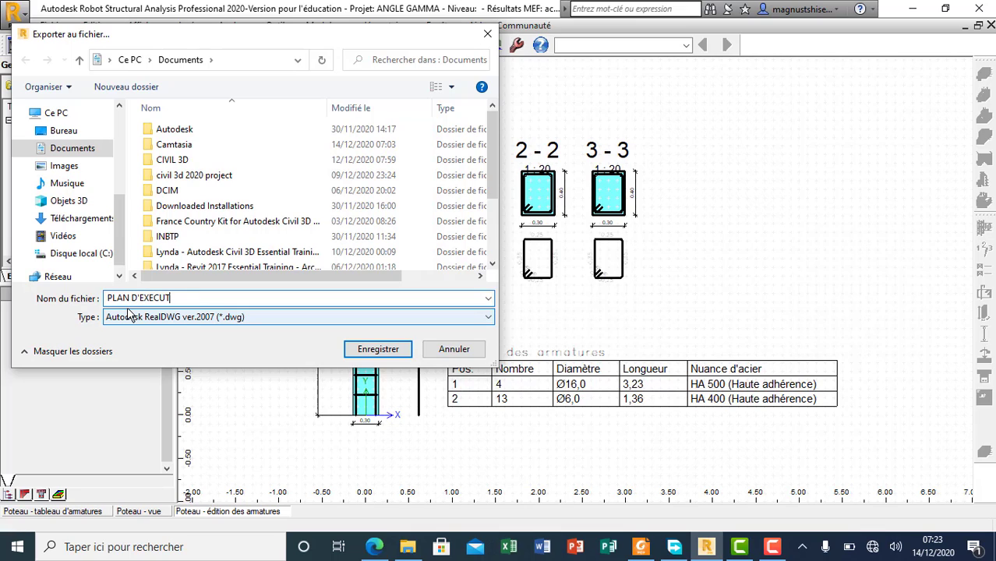
{"action": "type", "text": "ION POTEAU"}
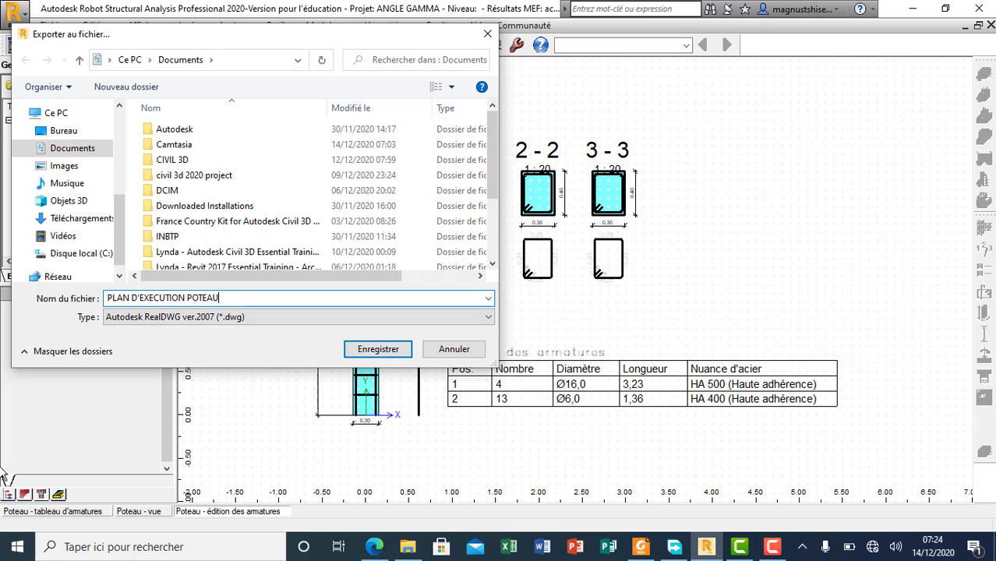
{"action": "left_click", "coordinate": [395, 355]}
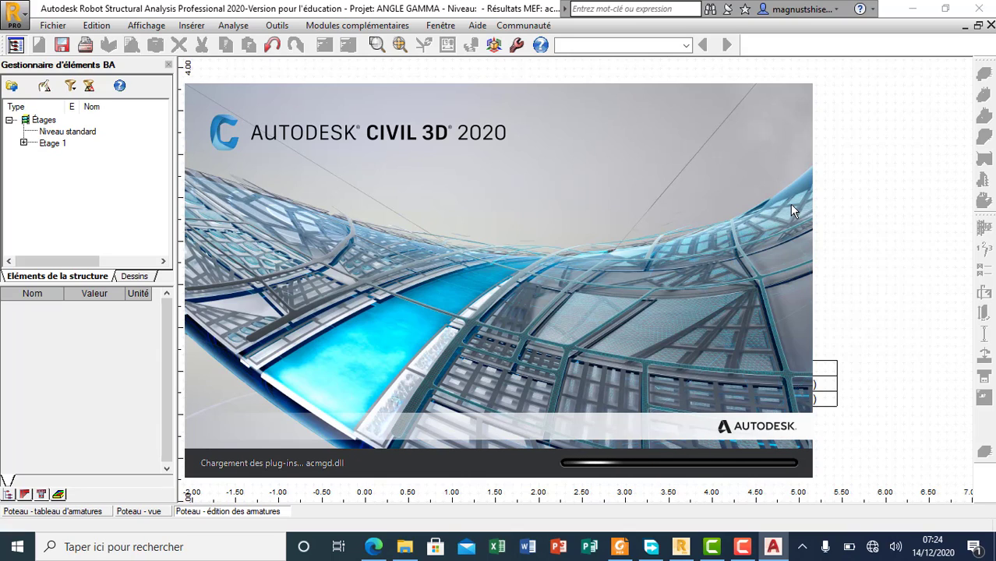
{"action": "left_click", "coordinate": [742, 546]}
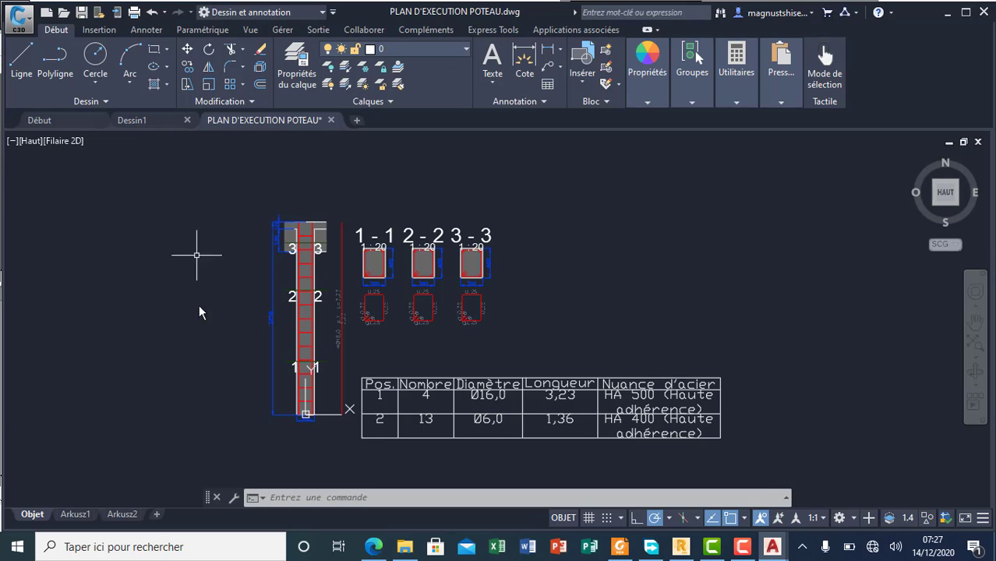
In Civil 3D, move the reinforcement table straight down so it sits clear below the foot of the column elevation.
{"action": "scroll", "coordinate": [338, 435], "scroll_direction": "up", "scroll_amount": 6}
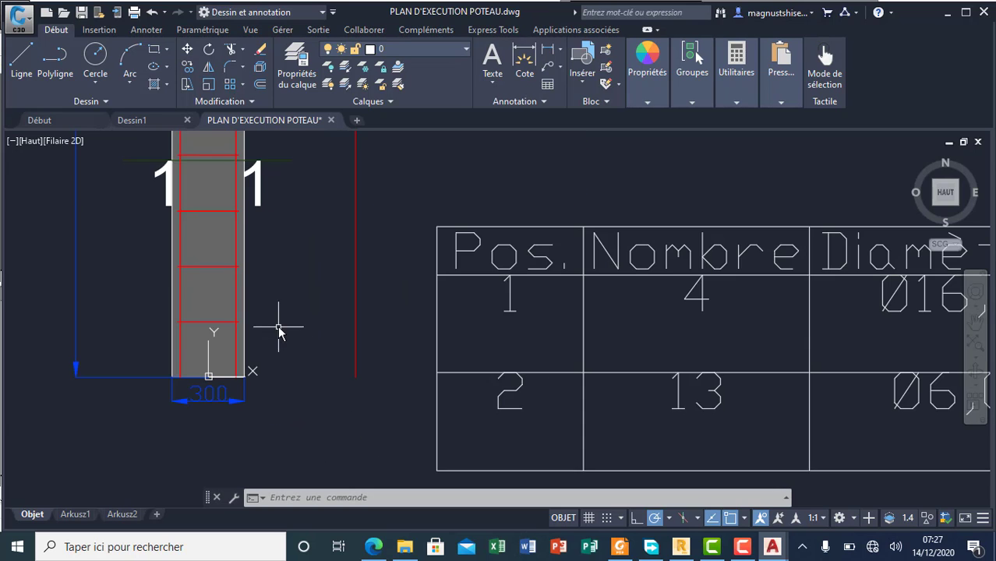
{"action": "scroll", "coordinate": [279, 331], "scroll_direction": "down", "scroll_amount": 4}
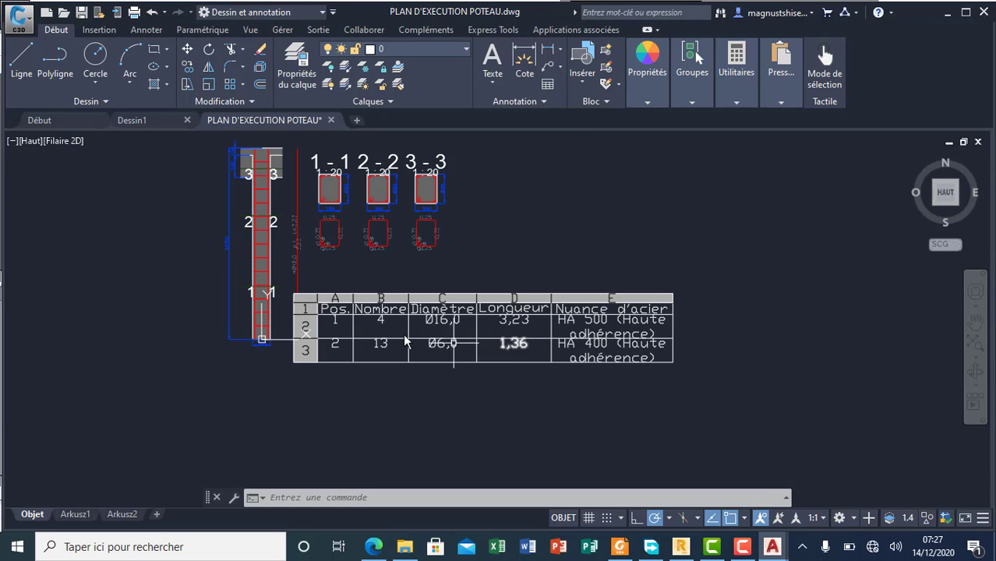
{"action": "left_click", "coordinate": [310, 307]}
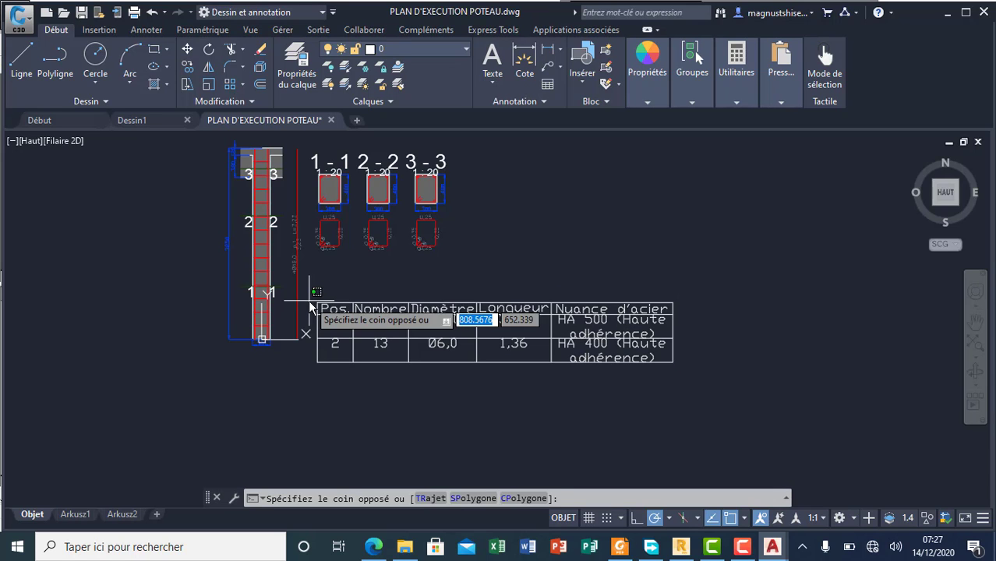
{"action": "left_click", "coordinate": [320, 308]}
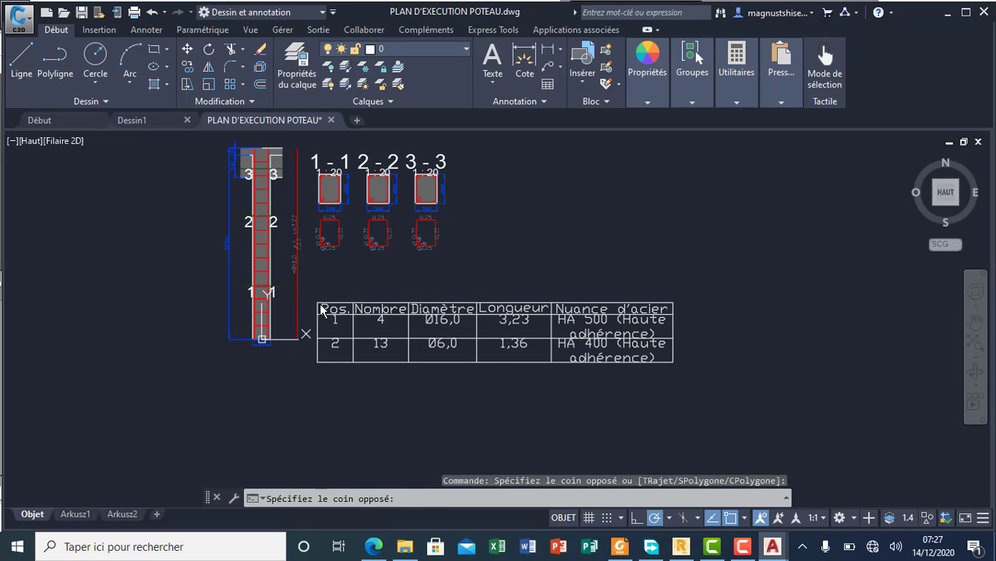
{"action": "left_click", "coordinate": [317, 301]}
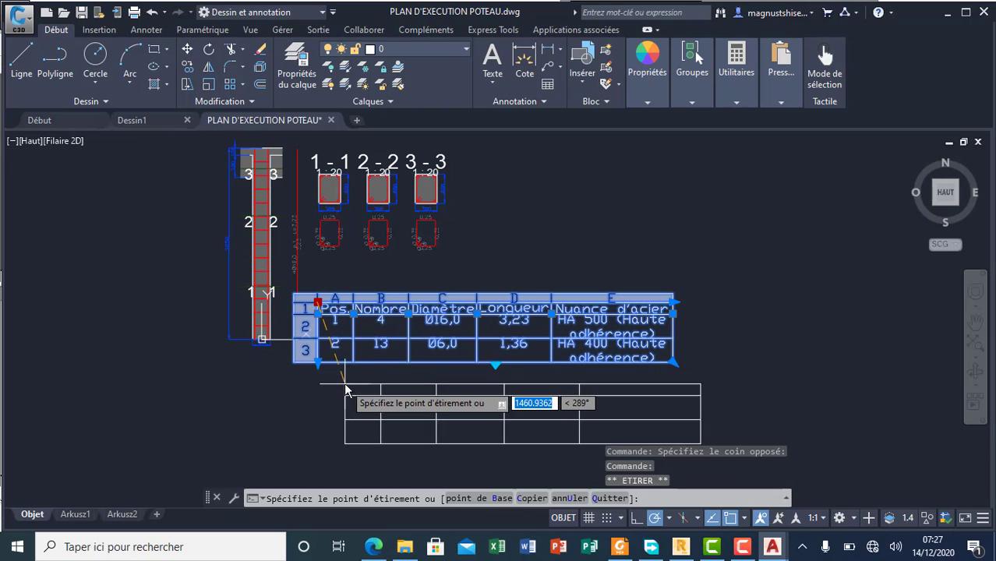
{"action": "left_click", "coordinate": [318, 385]}
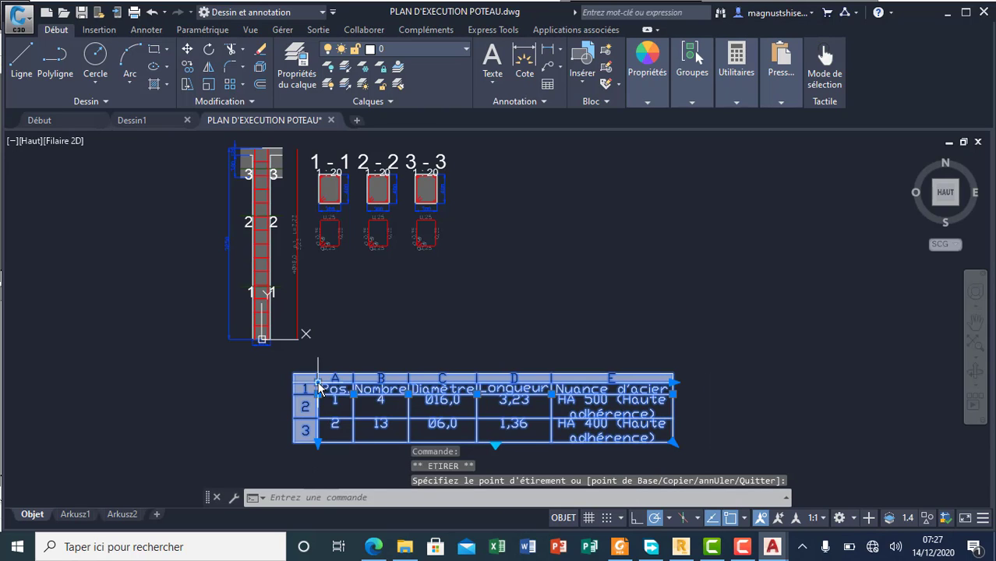
Set the reinforcement table's break height just below its last row and deselect the table.
{"action": "scroll", "coordinate": [392, 323], "scroll_direction": "down", "scroll_amount": 2}
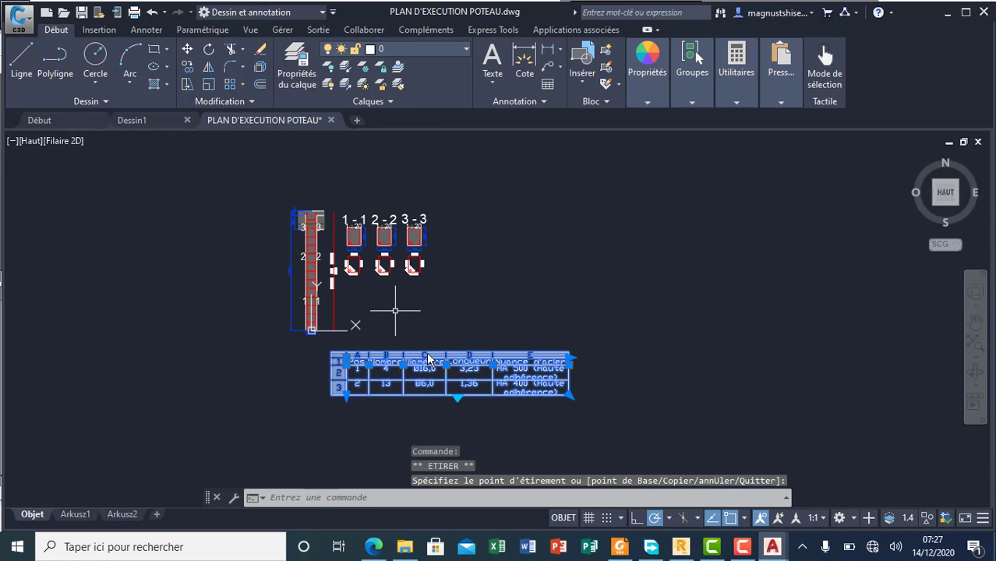
{"action": "left_click", "coordinate": [458, 398]}
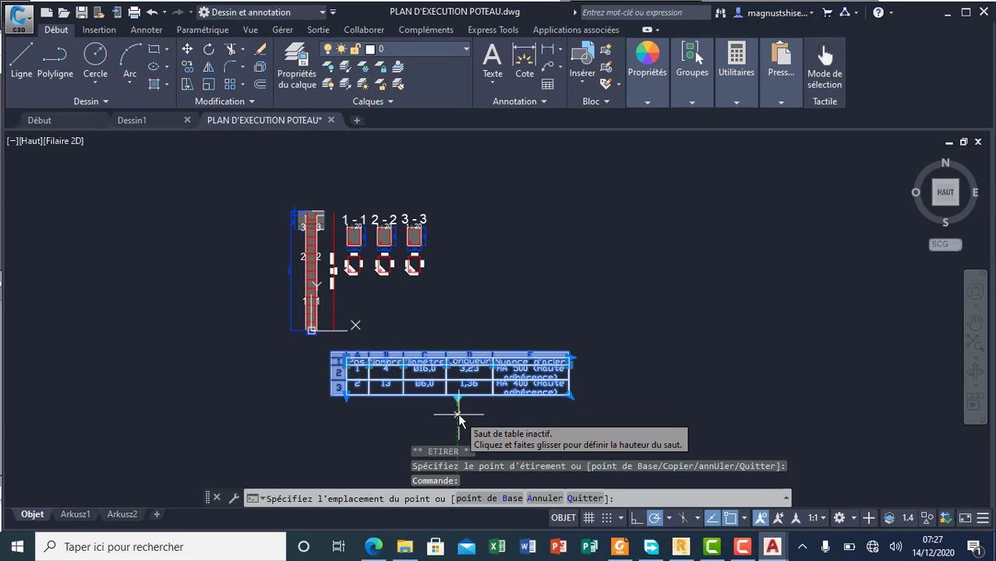
{"action": "left_click", "coordinate": [577, 411]}
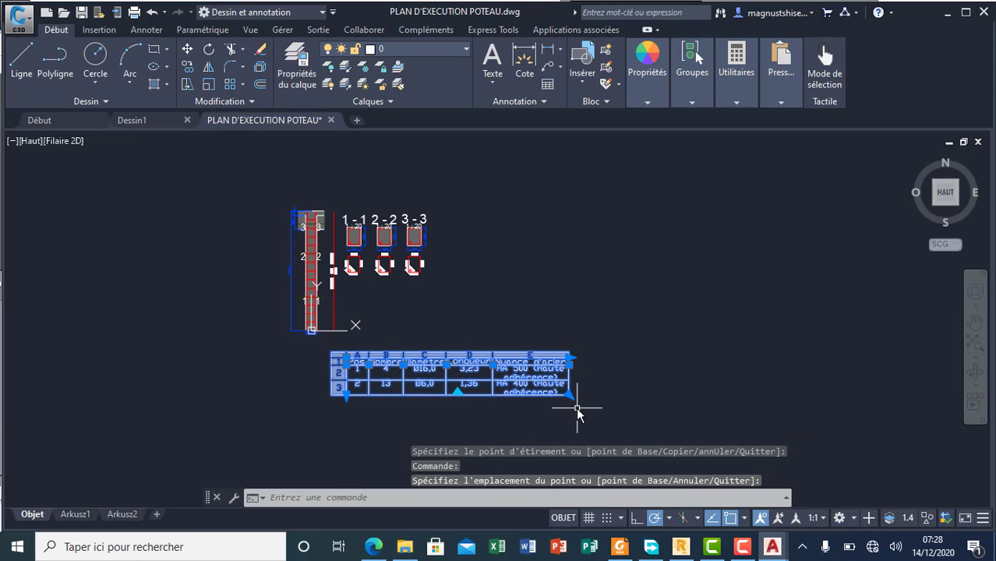
{"action": "left_click", "coordinate": [577, 419]}
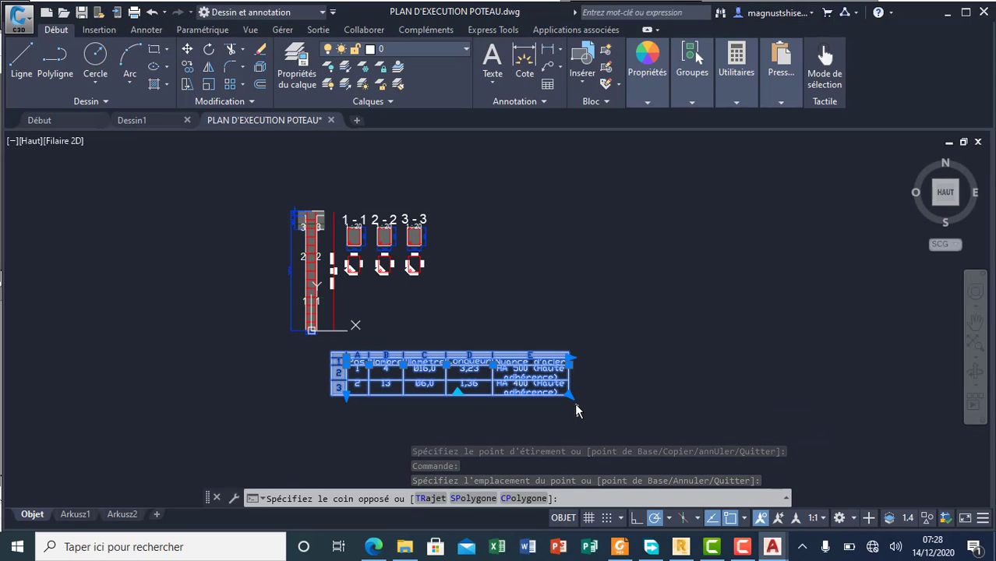
{"action": "key", "text": "Escape"}
{"action": "key", "text": "Escape"}
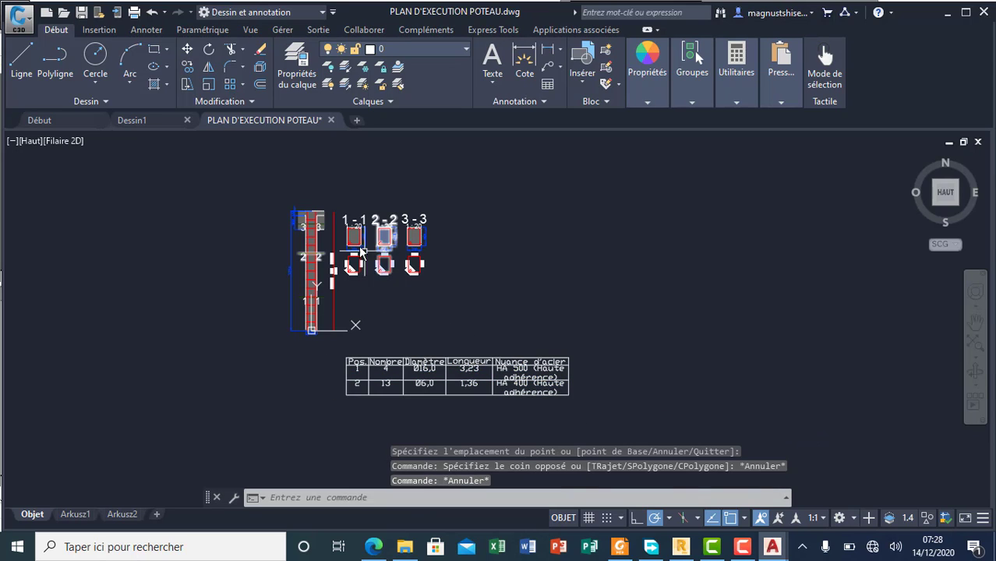
Examine the exported drawing's stirrup details with their dimensions, the column head at section 3-3 and the overall layout.
{"action": "scroll", "coordinate": [342, 236], "scroll_direction": "up", "scroll_amount": 5}
{"action": "scroll", "coordinate": [357, 343], "scroll_direction": "up", "scroll_amount": 7}
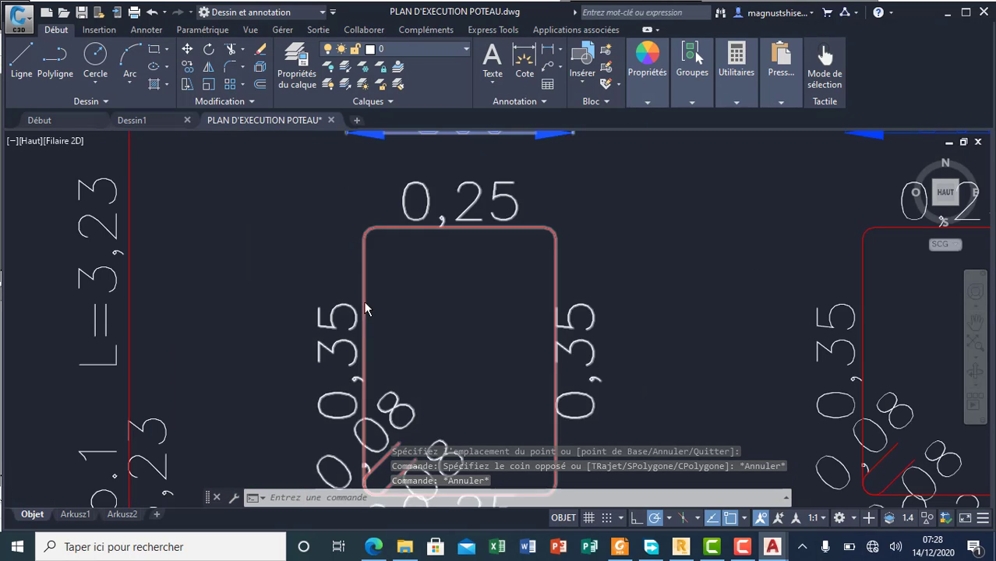
{"action": "scroll", "coordinate": [356, 345], "scroll_direction": "down", "scroll_amount": 5}
{"action": "scroll", "coordinate": [407, 300], "scroll_direction": "down", "scroll_amount": 5}
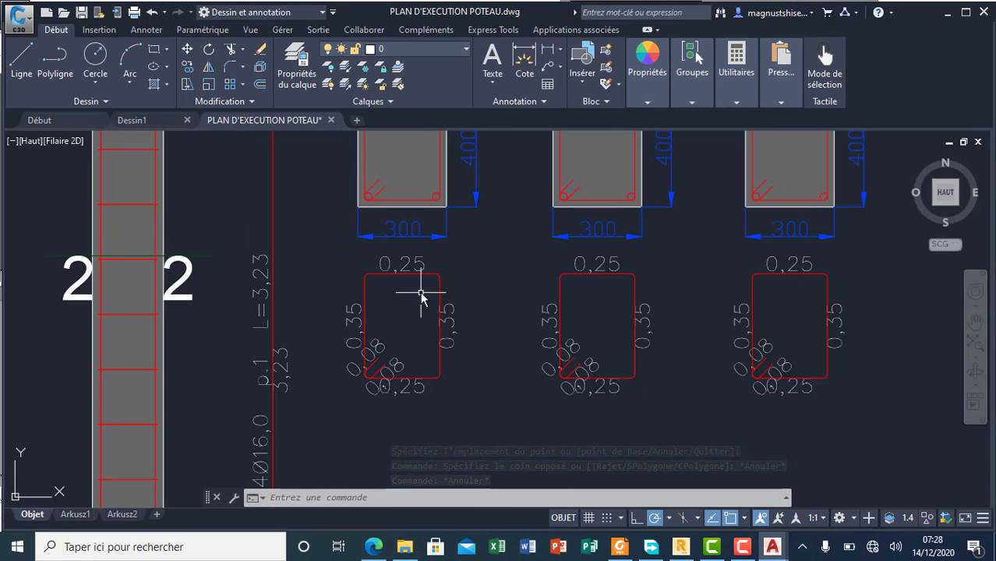
{"action": "scroll", "coordinate": [354, 246], "scroll_direction": "up", "scroll_amount": 1}
{"action": "scroll", "coordinate": [263, 237], "scroll_direction": "up", "scroll_amount": 5}
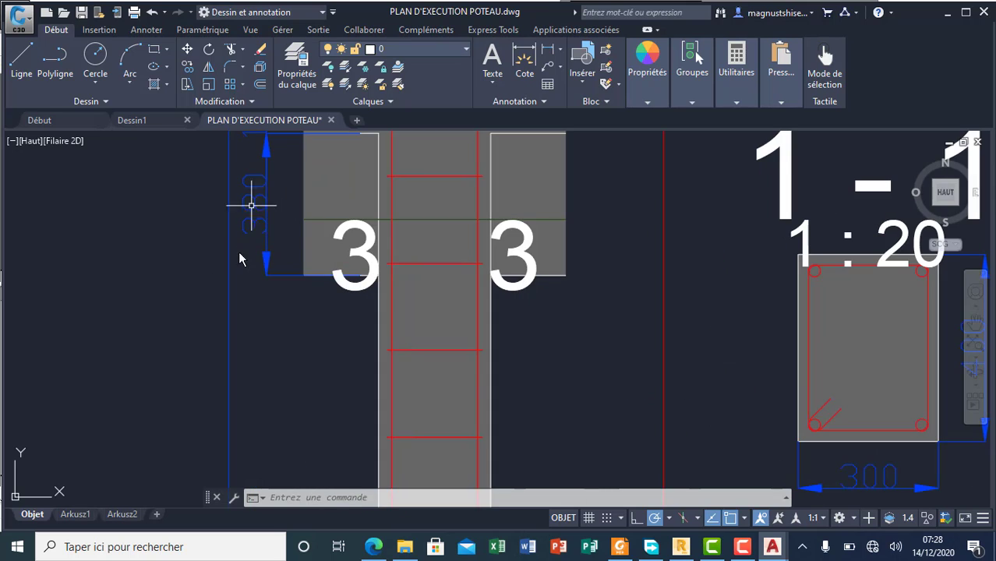
{"action": "scroll", "coordinate": [257, 267], "scroll_direction": "down", "scroll_amount": 6}
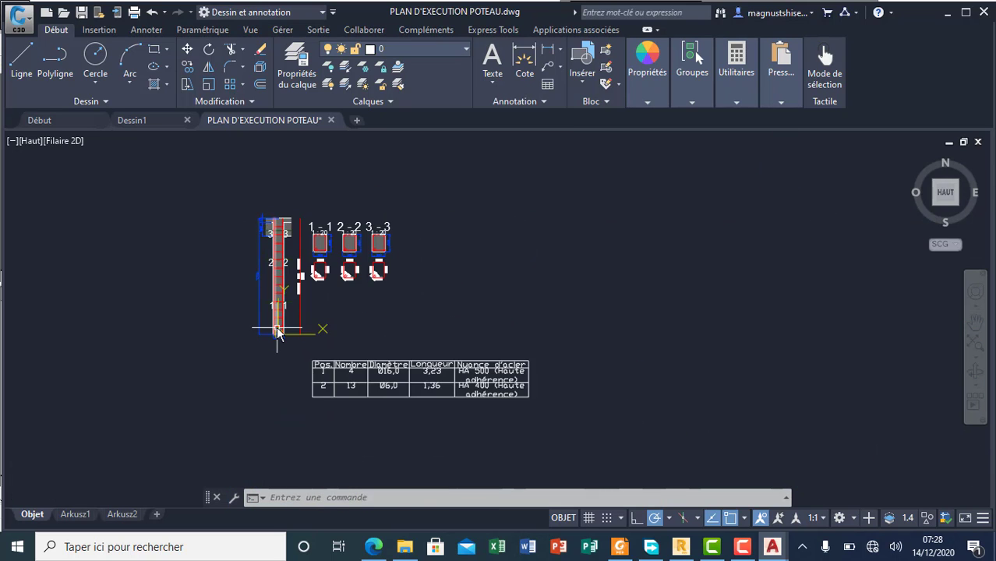
{"action": "scroll", "coordinate": [278, 333], "scroll_direction": "up", "scroll_amount": 1}
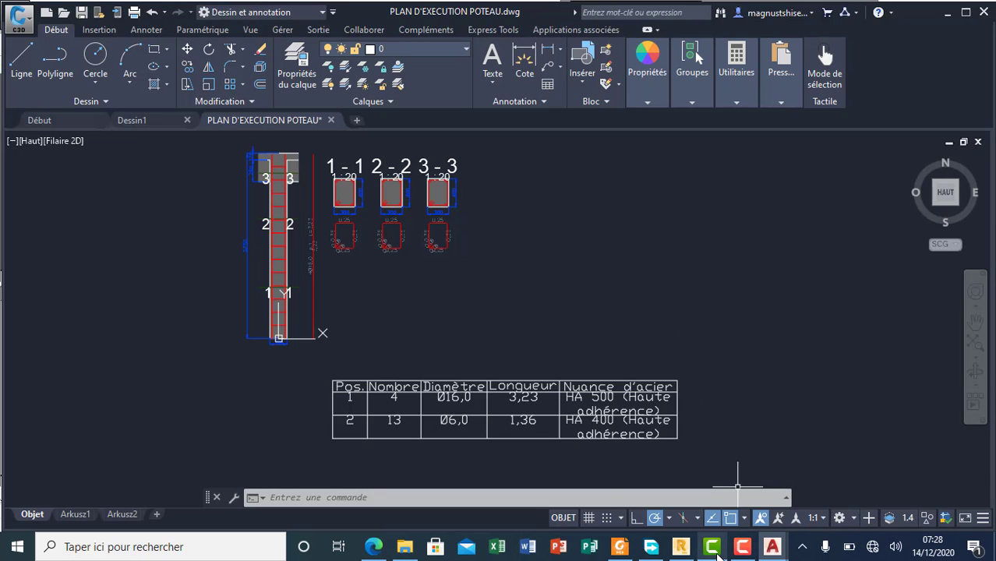
{"action": "mouse_move", "coordinate": [742, 547]}
{"action": "left_click", "coordinate": [702, 479]}
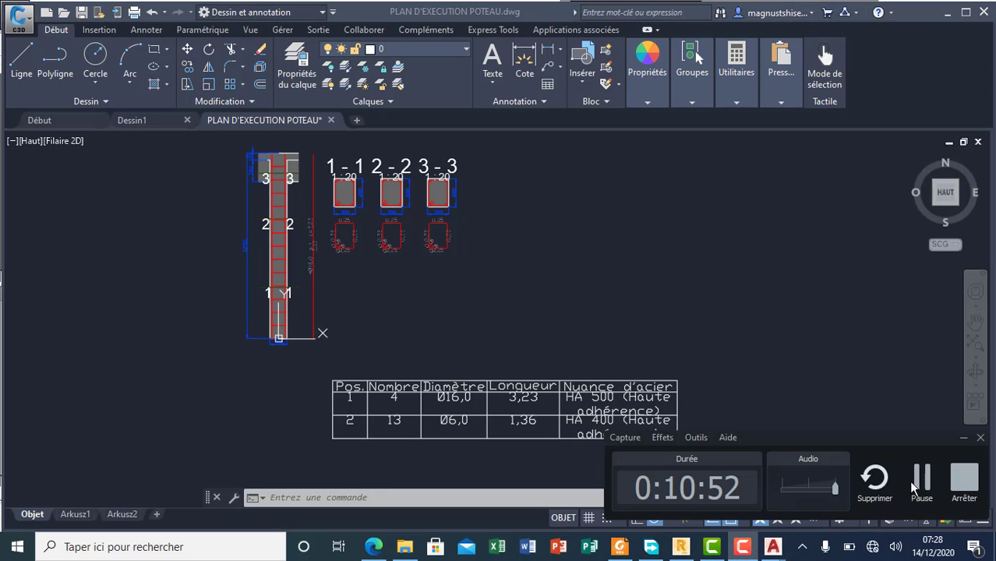
{"action": "left_click", "coordinate": [964, 477]}
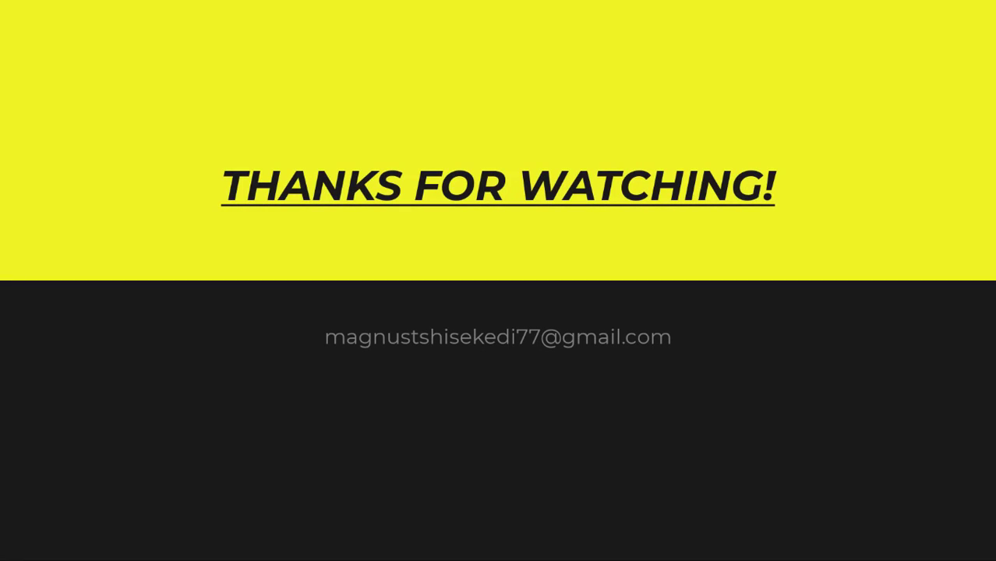